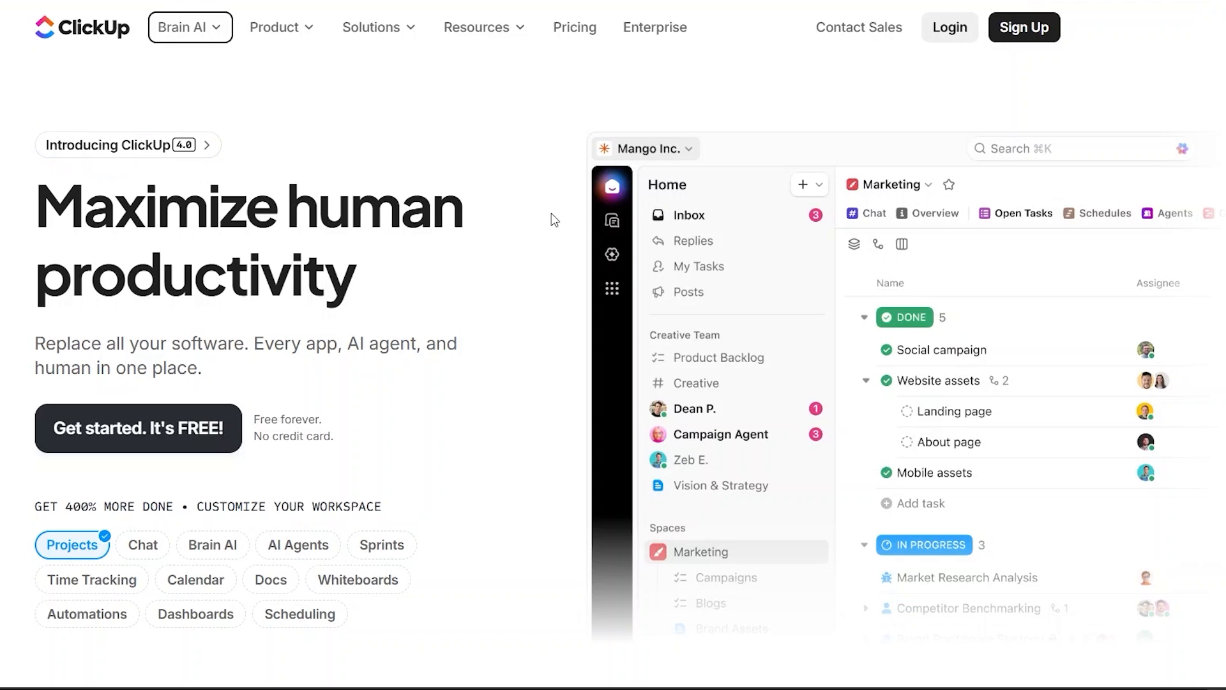
Look over the ClickUp homepage, from the opening banner through the grid of platform features to the Super Agent section
scroll(554, 219, "down", 3)
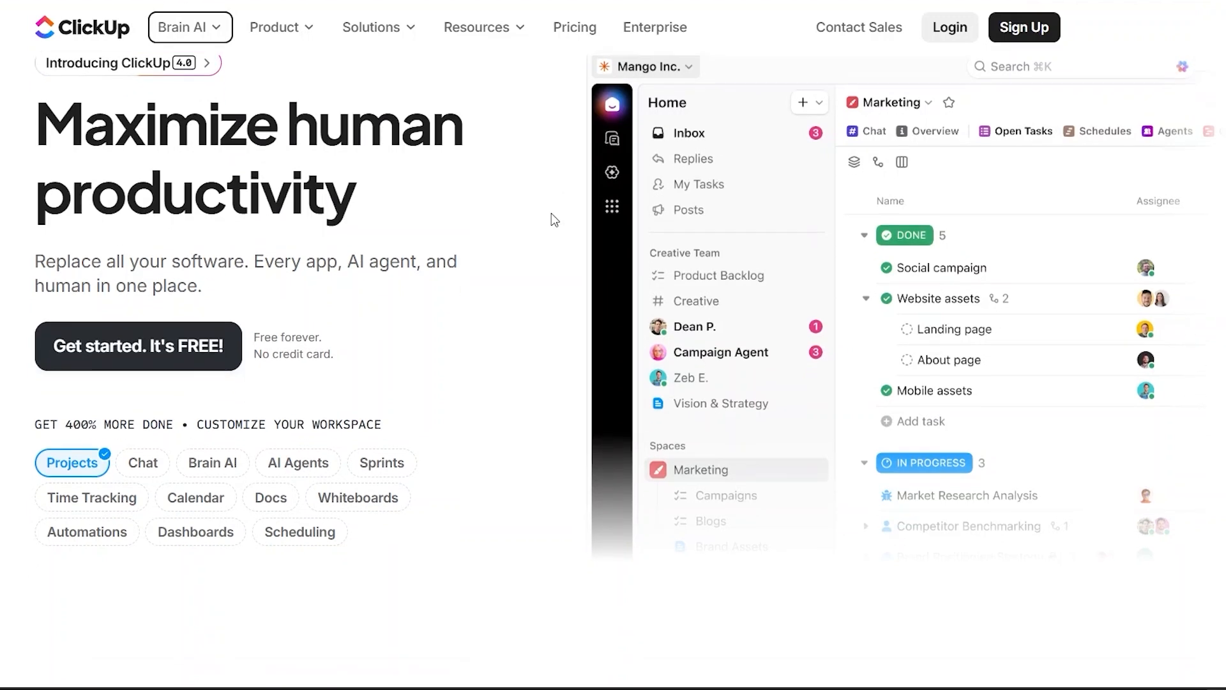
scroll(554, 219, "up", 1)
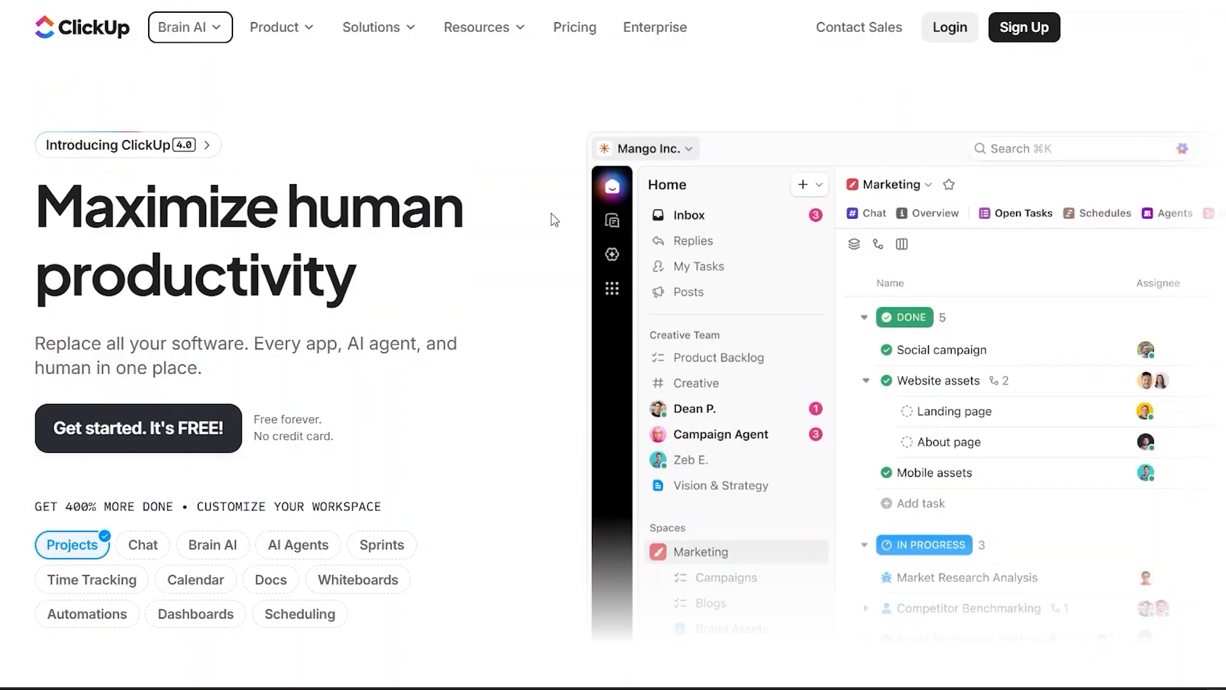
scroll(554, 220, "down", 4)
scroll(555, 220, "down", 15)
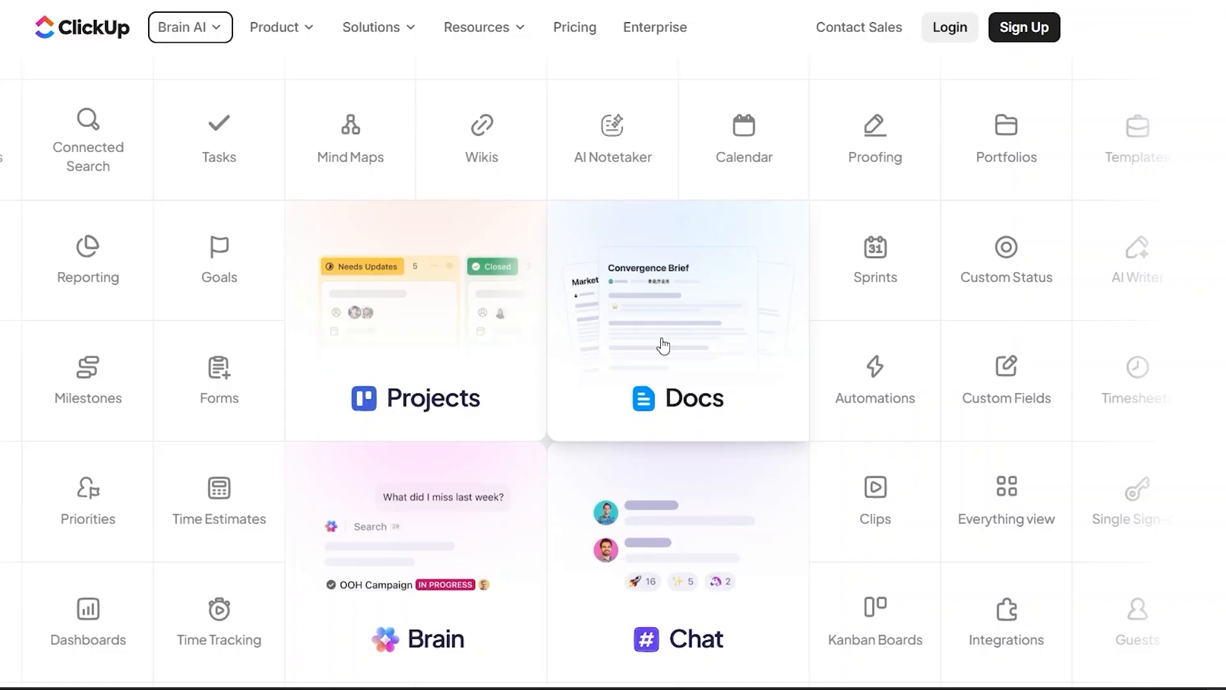
scroll(664, 346, "down", 10)
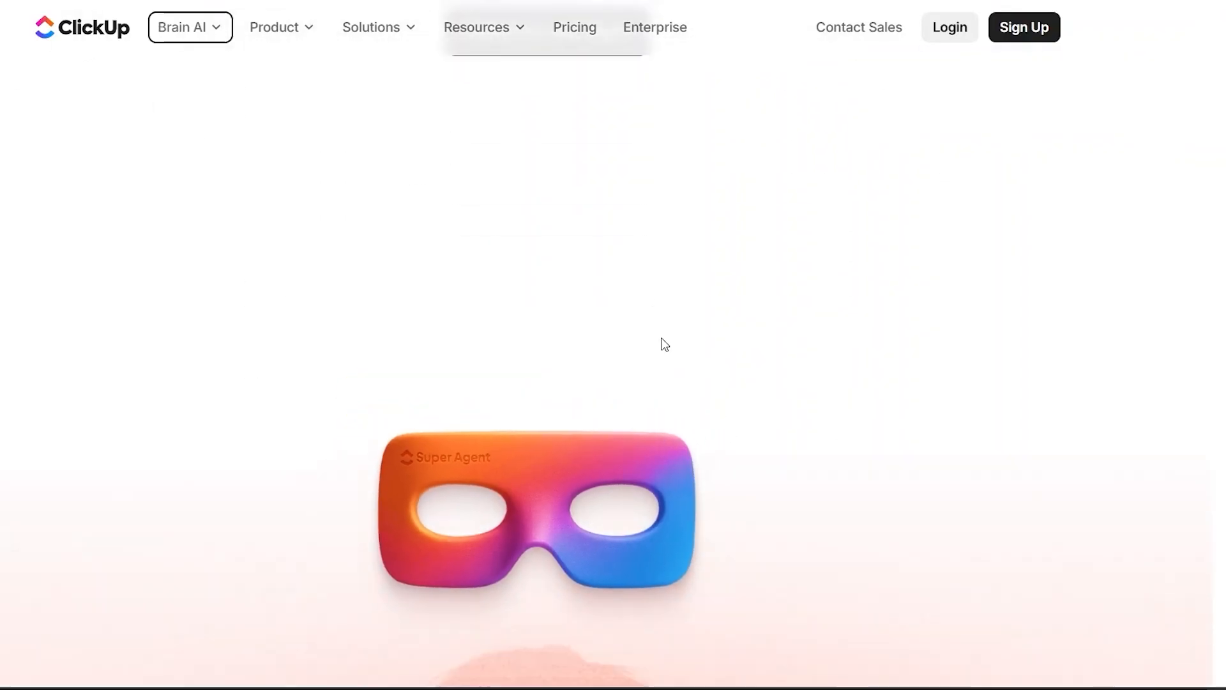
scroll(664, 345, "up", 8)
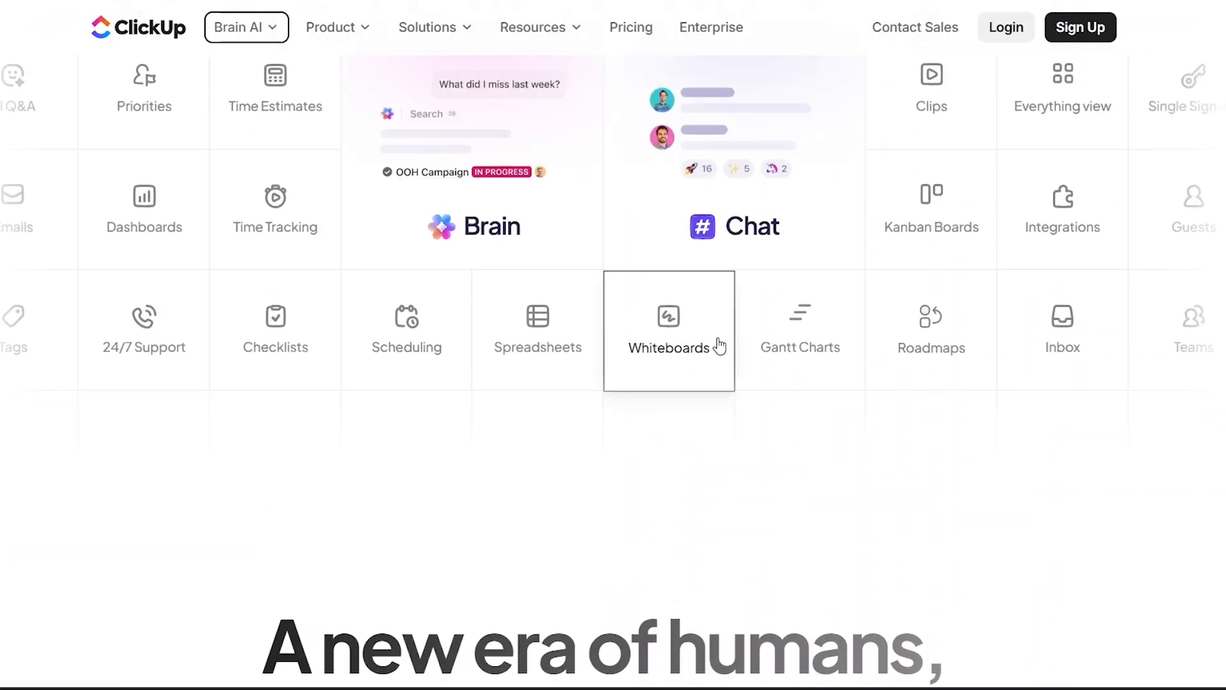
scroll(719, 345, "up", 5)
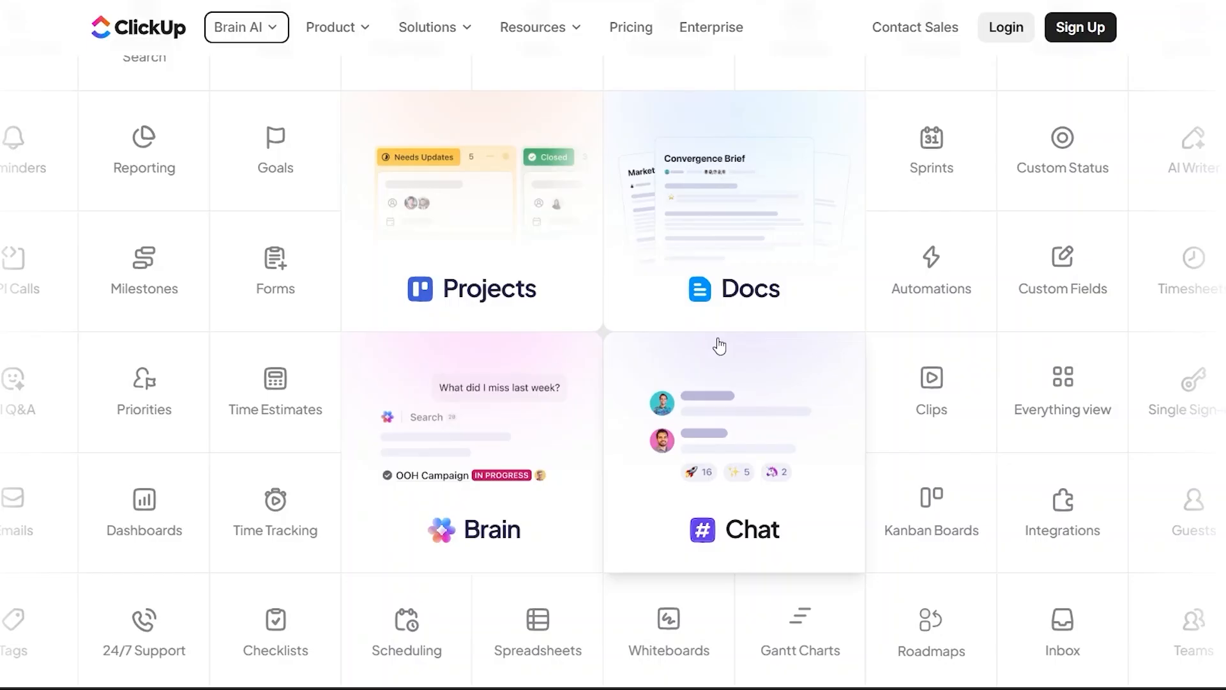
scroll(720, 345, "down", 6)
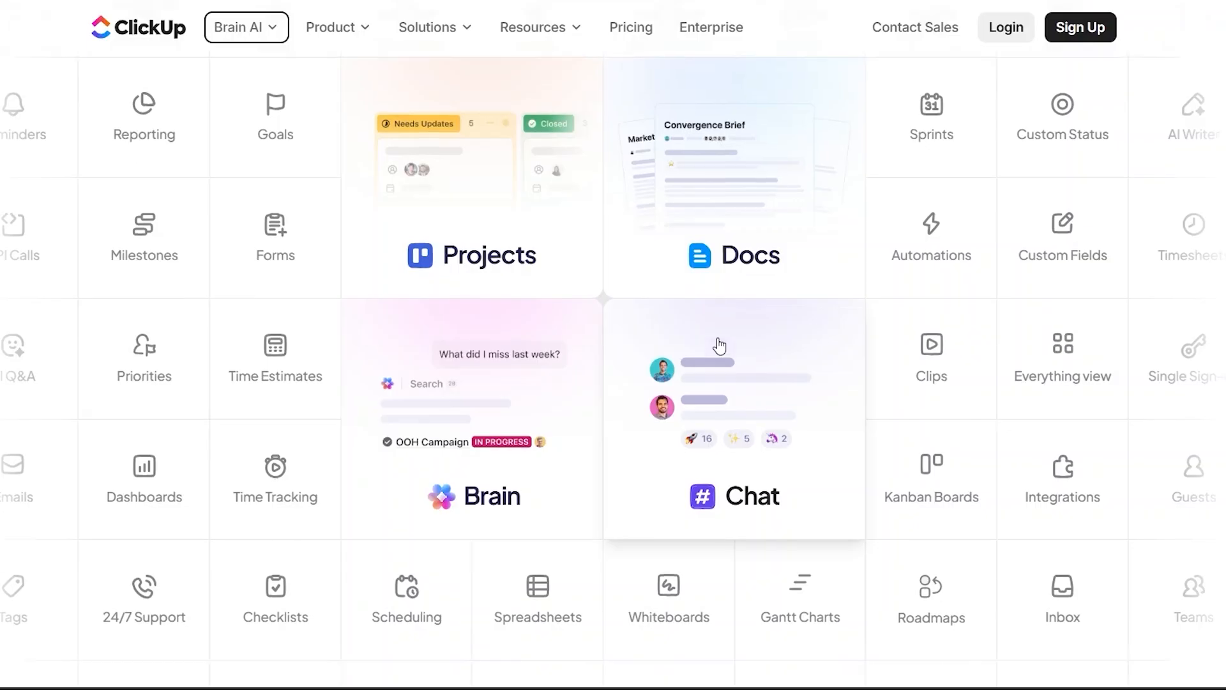
scroll(719, 345, "up", 5)
scroll(720, 345, "up", 8)
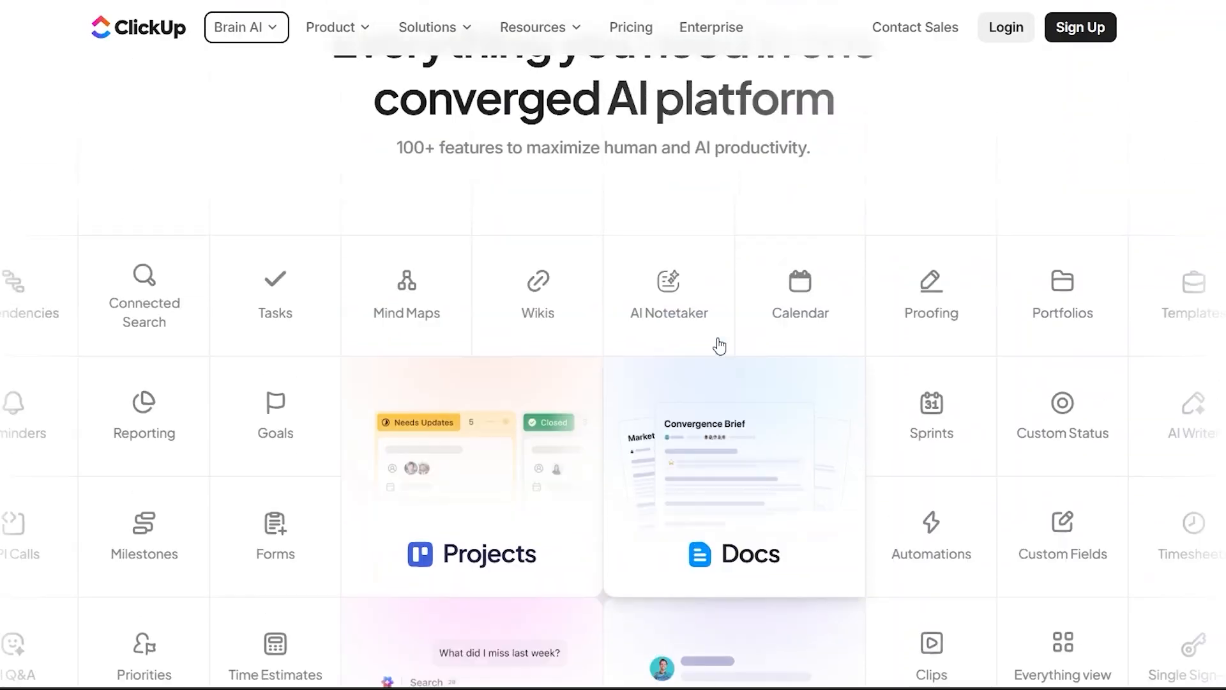
scroll(279, 217, "up", 5)
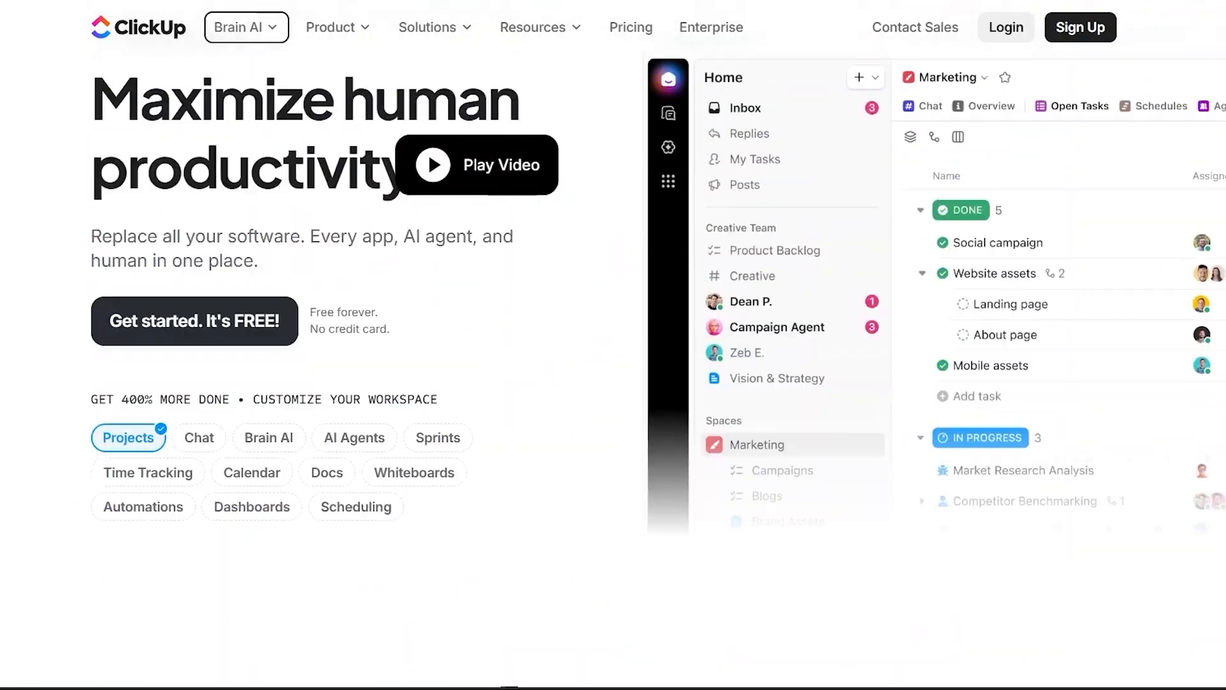
Open the Brain AI pricing page from the site's AI resources
mouse_move(259, 35)
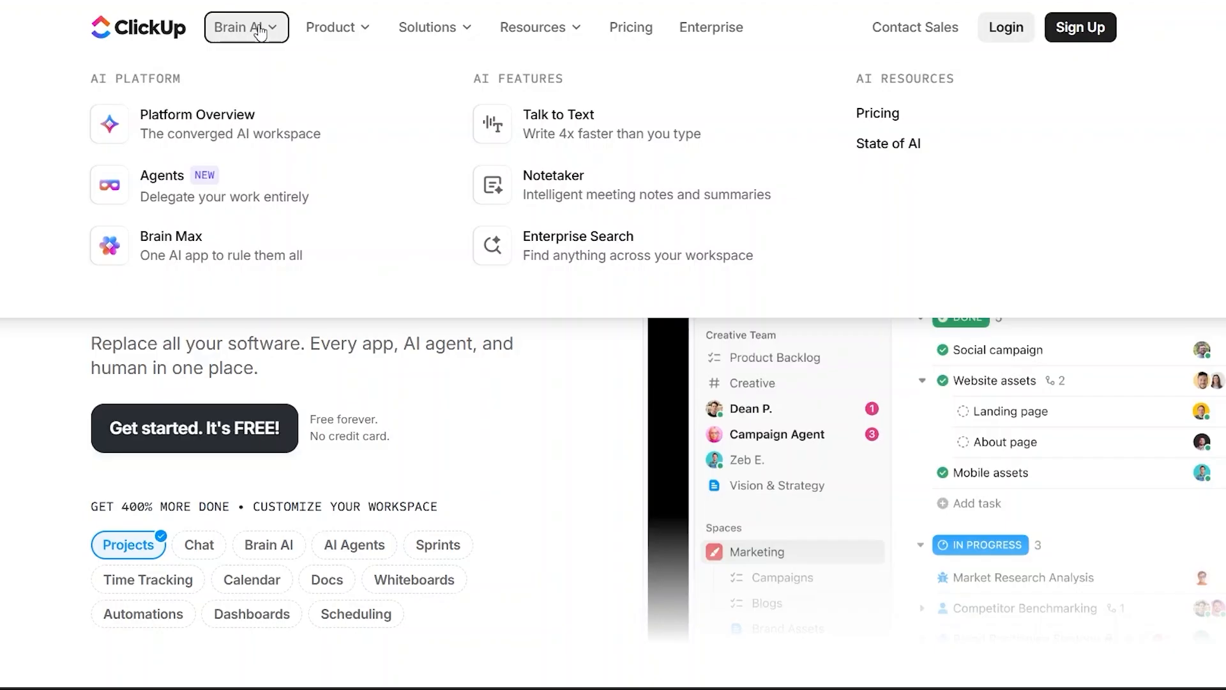
mouse_move(268, 31)
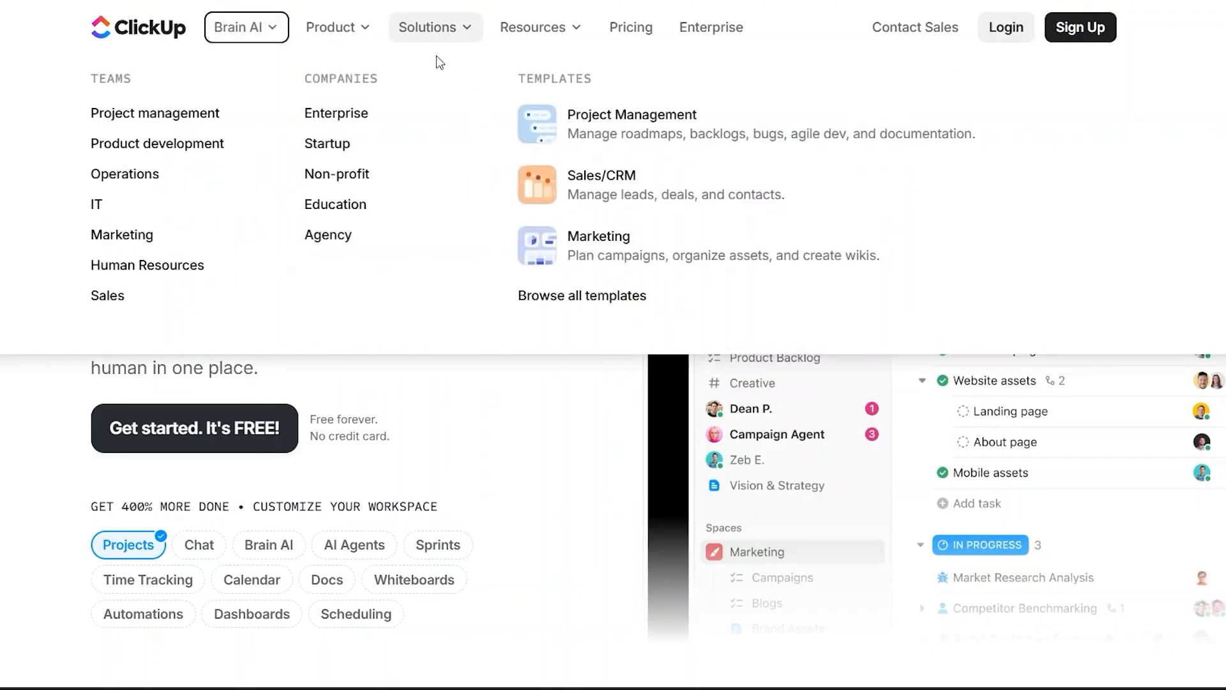
mouse_move(323, 40)
mouse_move(241, 39)
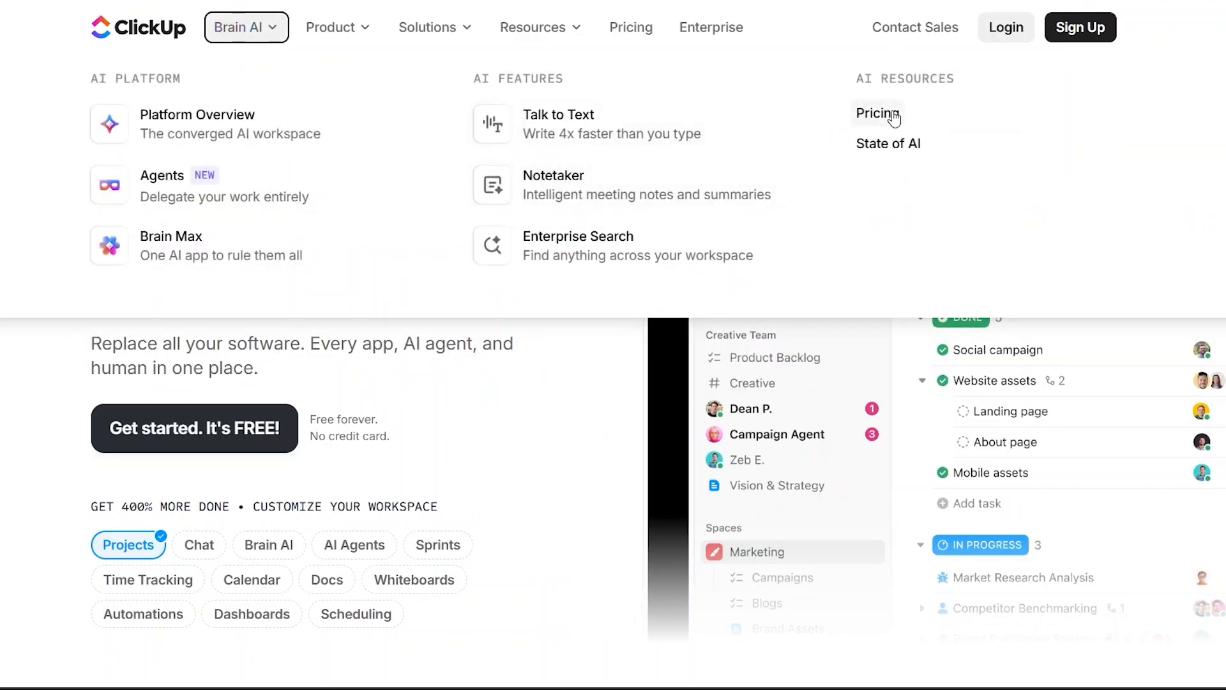
left_click(894, 118)
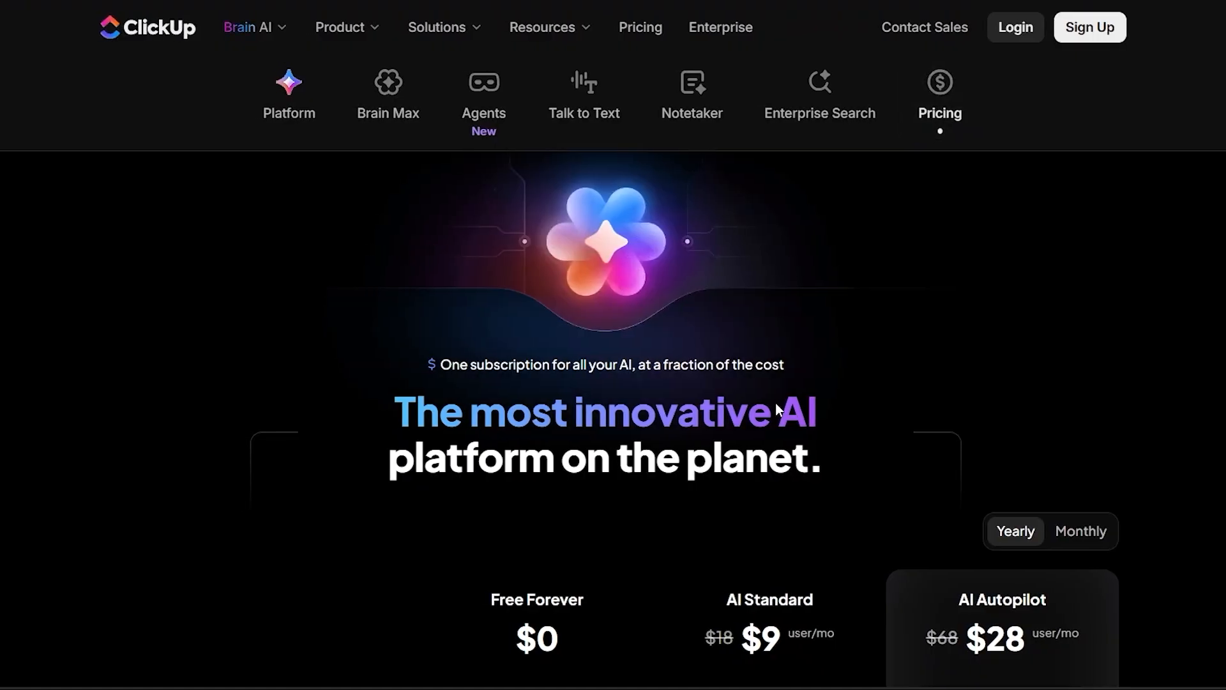
Compare the Free Forever, AI Standard and AI Autopilot plans by yearly price and included features across the whole comparison table
scroll(775, 402, "down", 5)
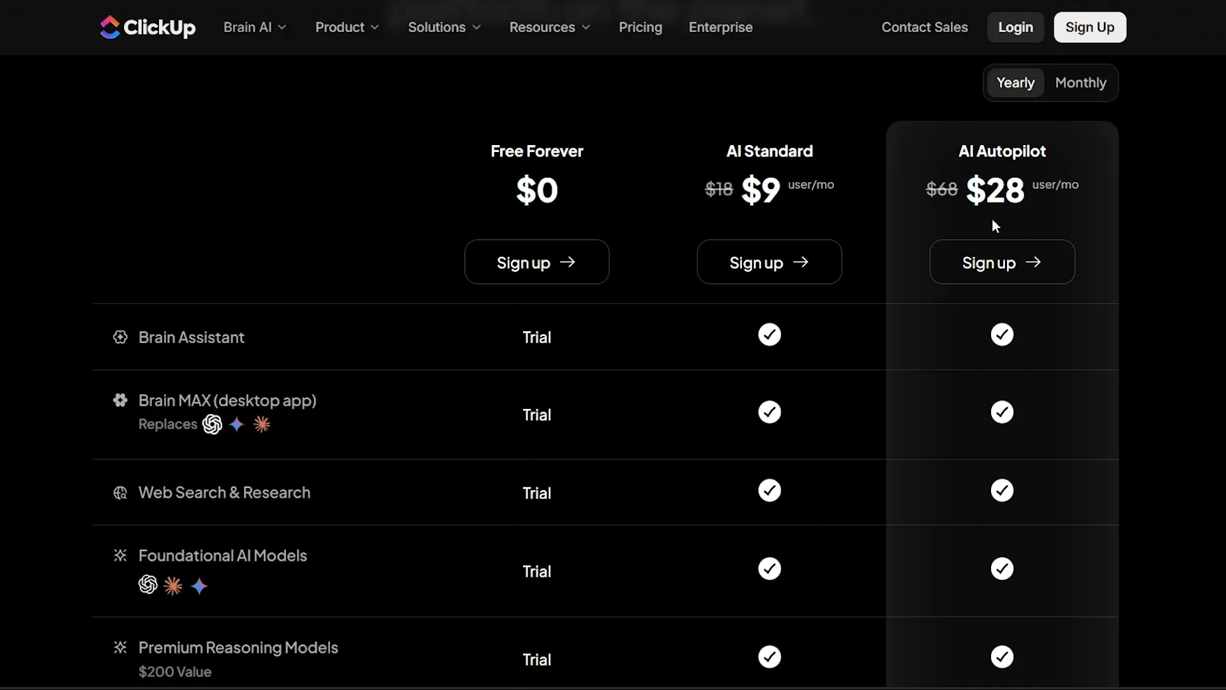
scroll(1204, 456, "down", 2)
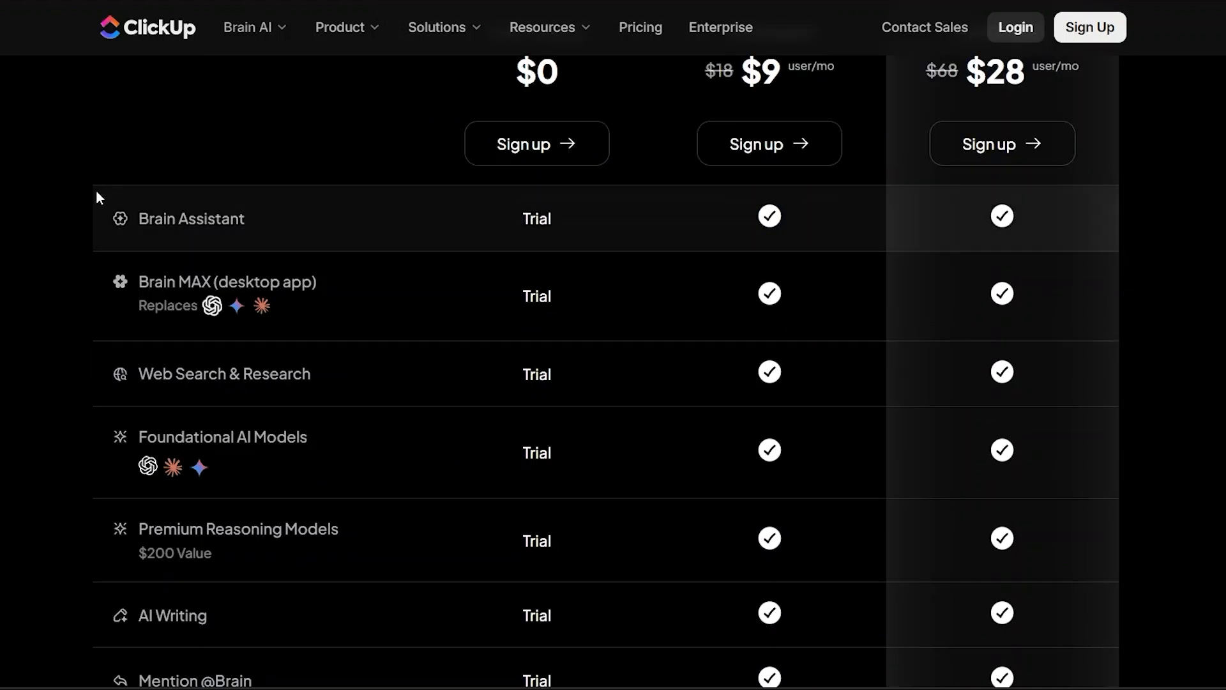
mouse_move(188, 220)
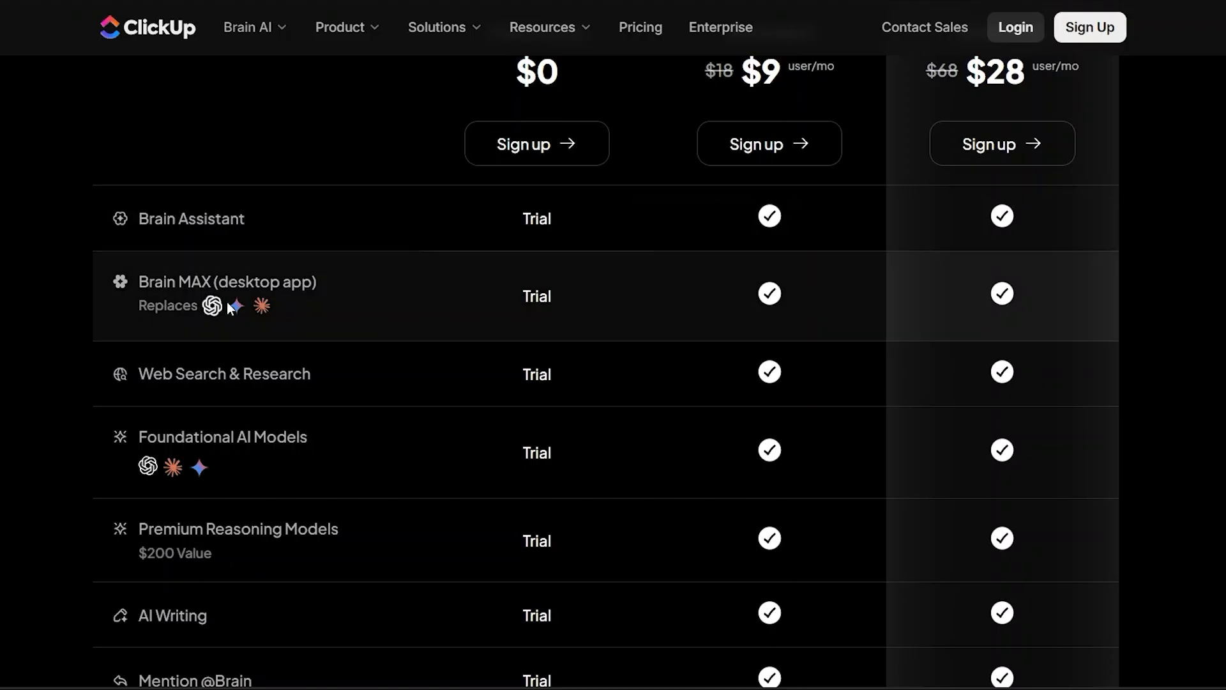
mouse_move(155, 292)
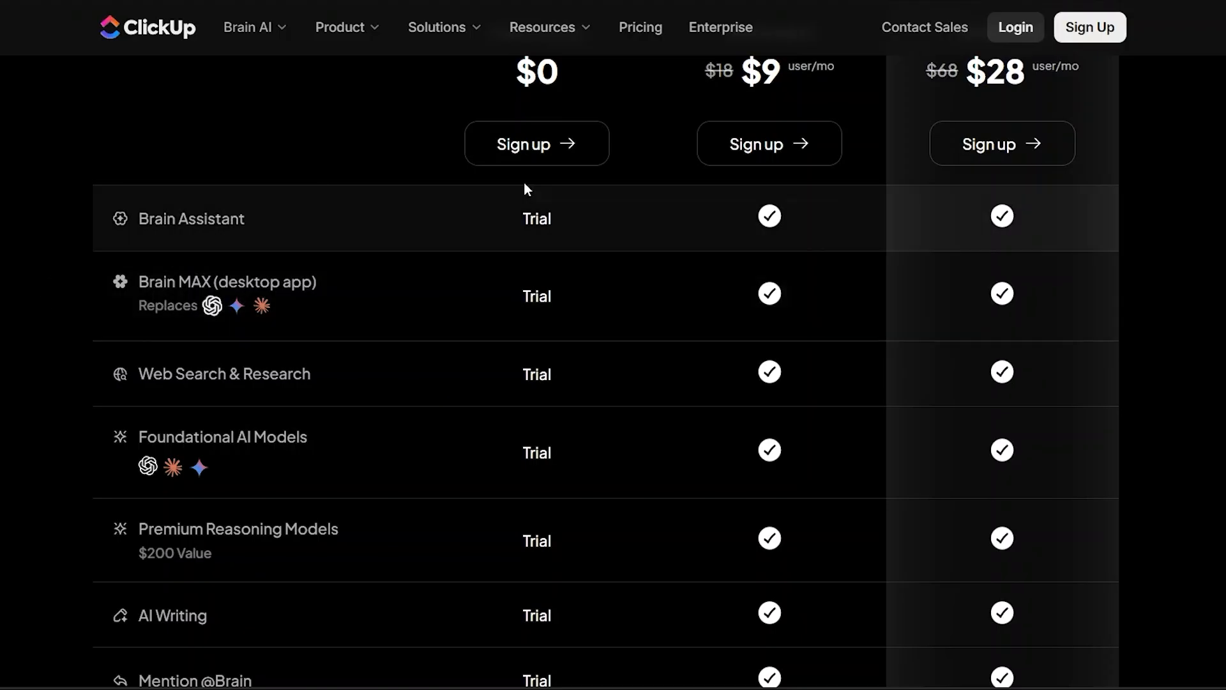
scroll(524, 185, "up", 3)
scroll(539, 453, "down", 9)
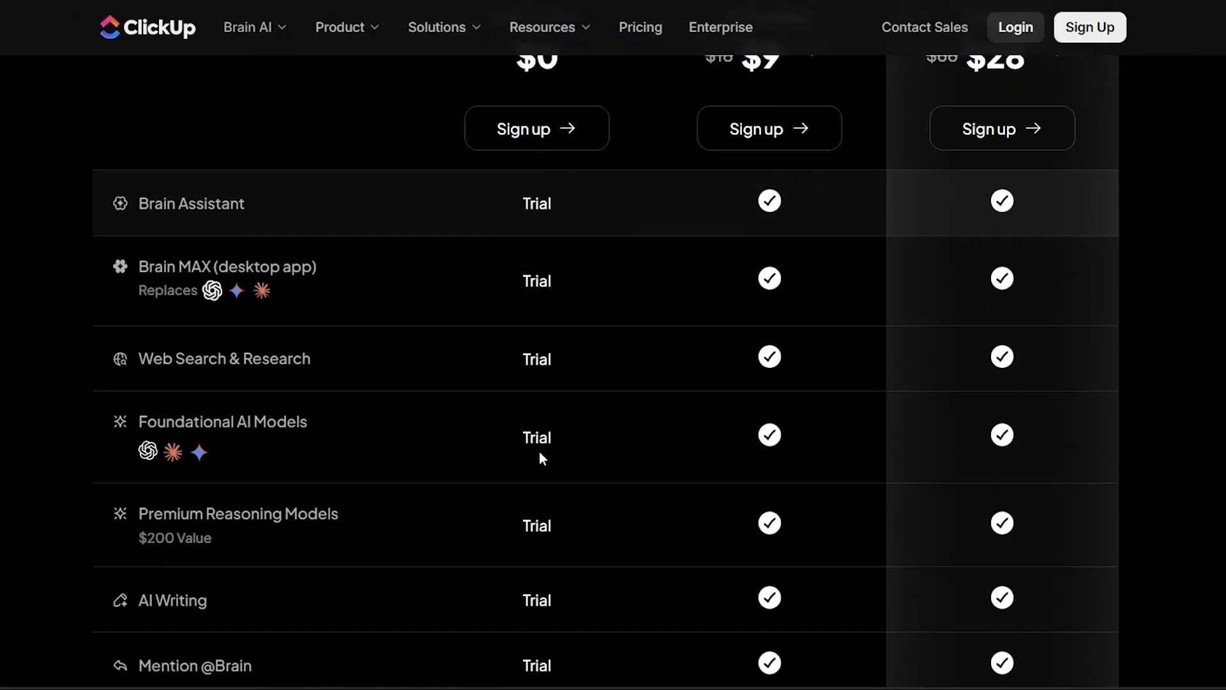
scroll(539, 451, "down", 12)
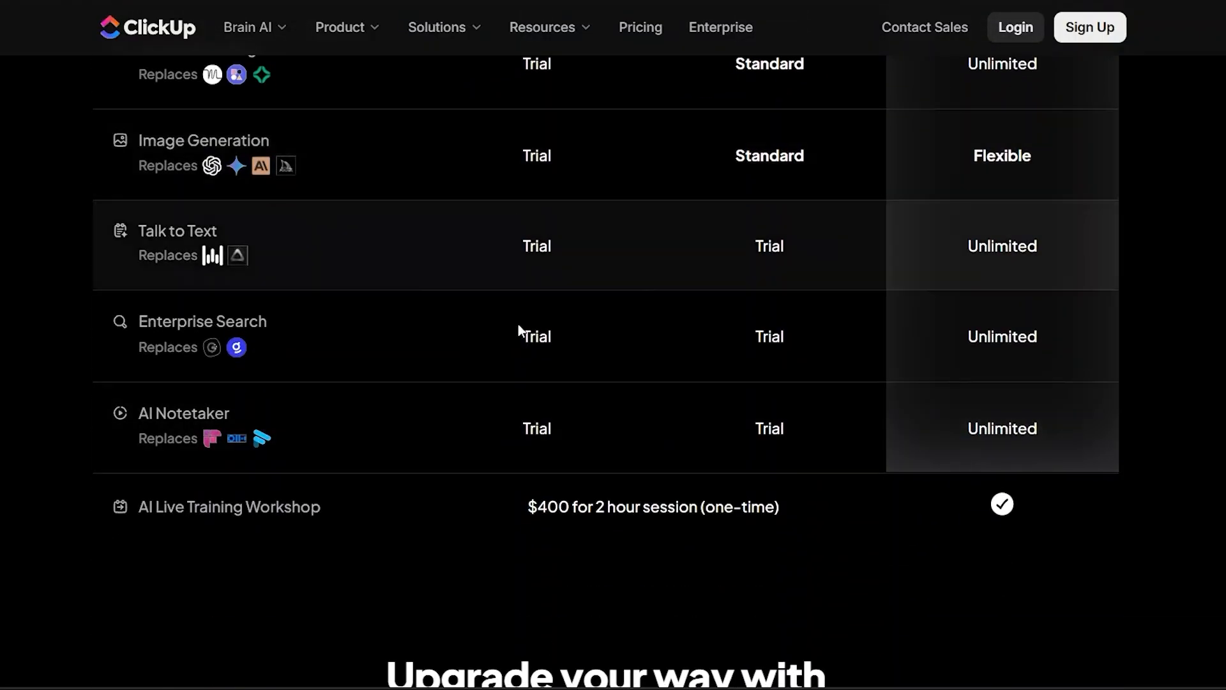
scroll(530, 223, "up", 15)
scroll(530, 227, "down", 7)
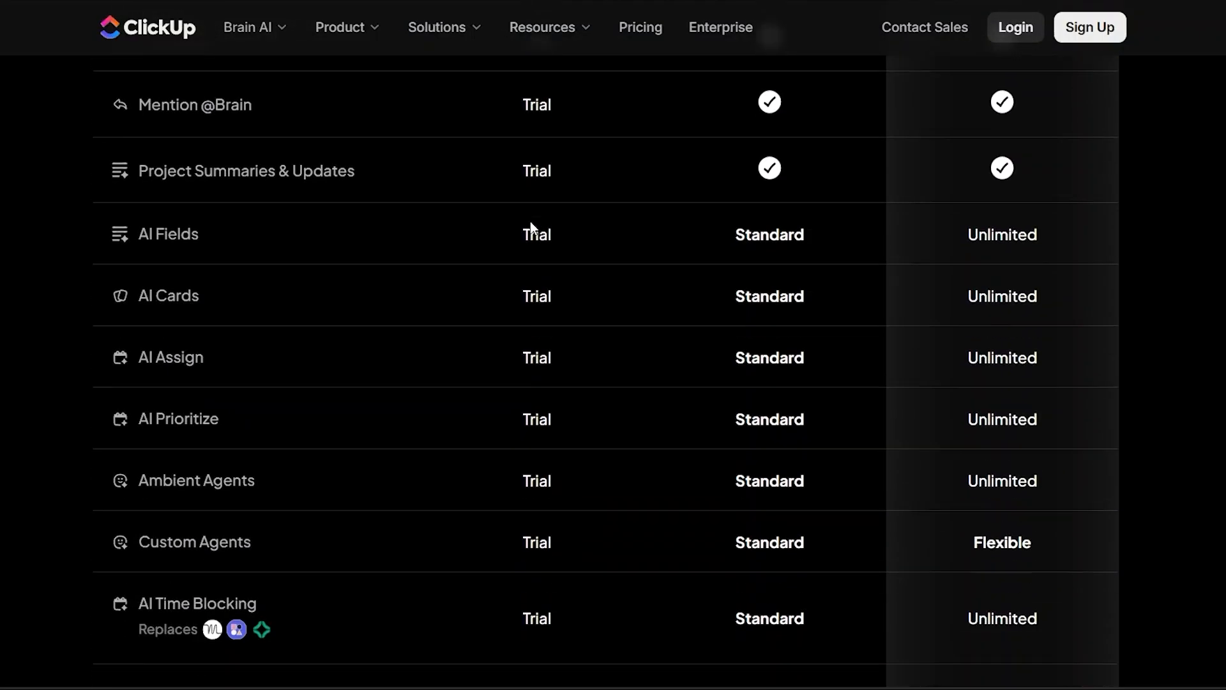
scroll(530, 227, "up", 10)
scroll(530, 227, "down", 1)
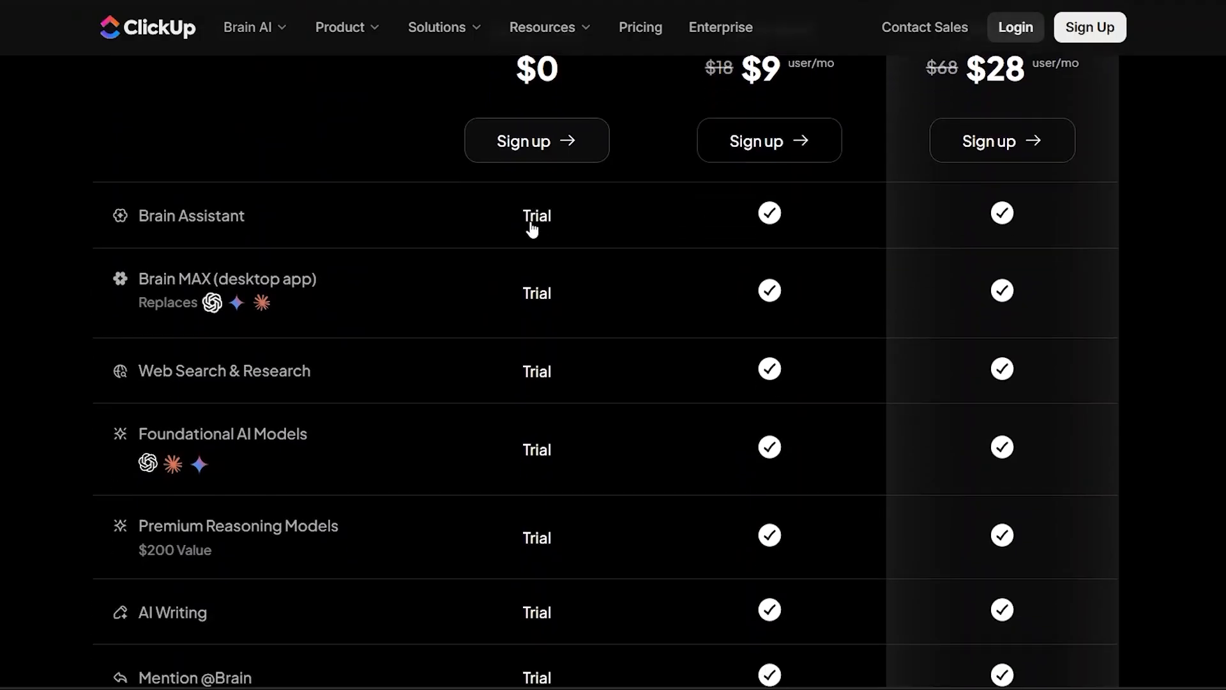
scroll(530, 229, "up", 2)
scroll(530, 229, "down", 1)
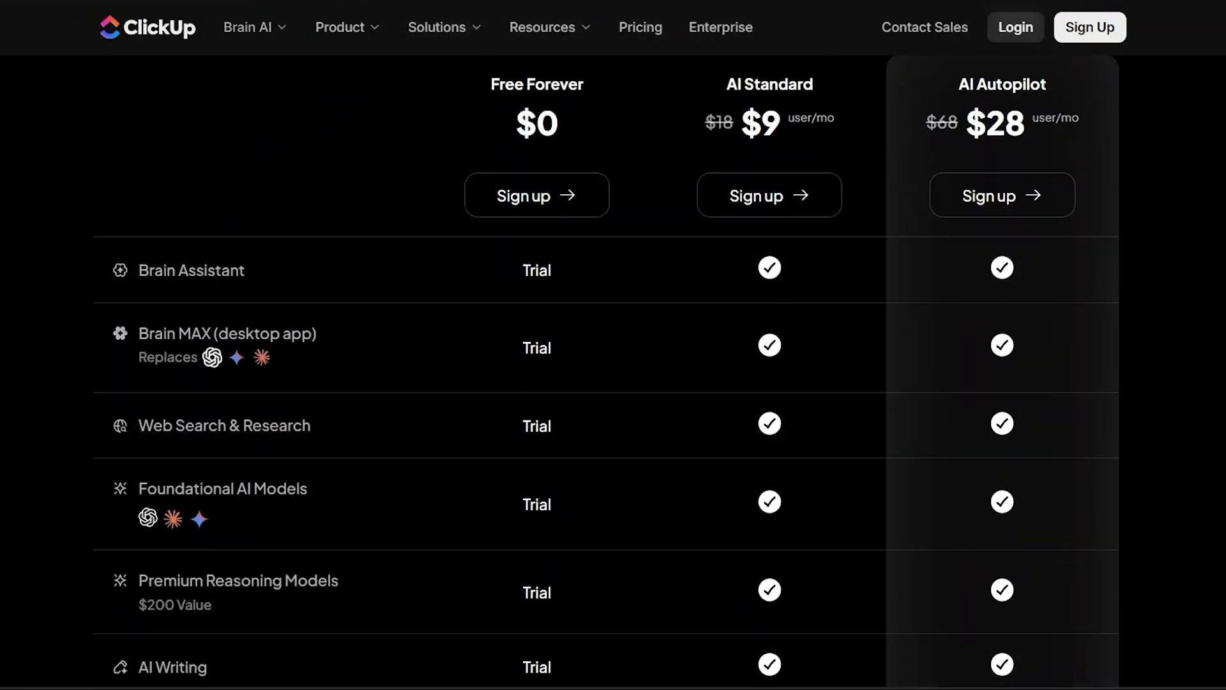
scroll(776, 261, "up", 2)
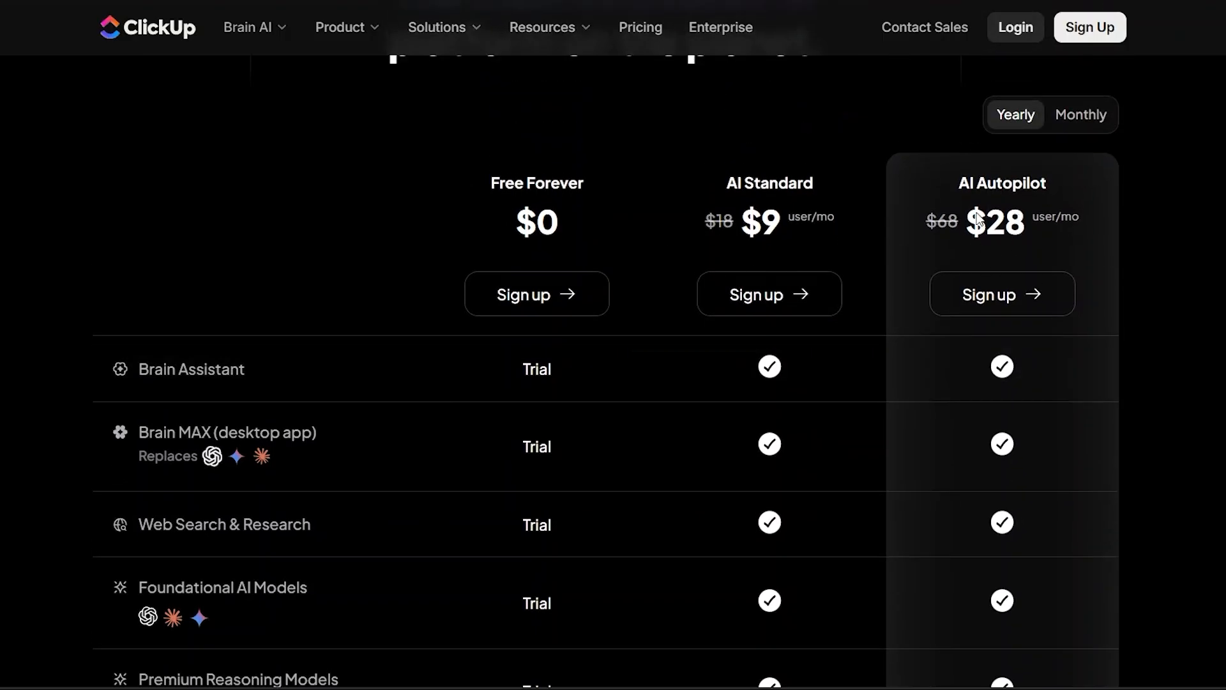
scroll(1040, 245, "down", 3)
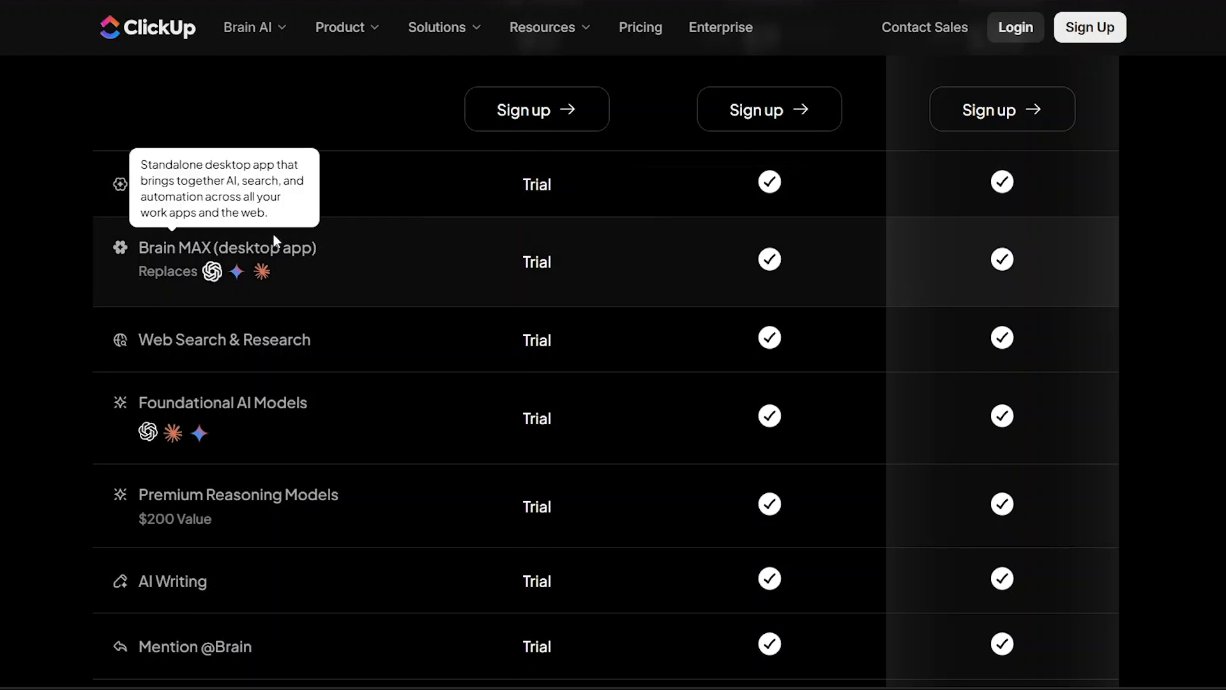
scroll(285, 268, "down", 2)
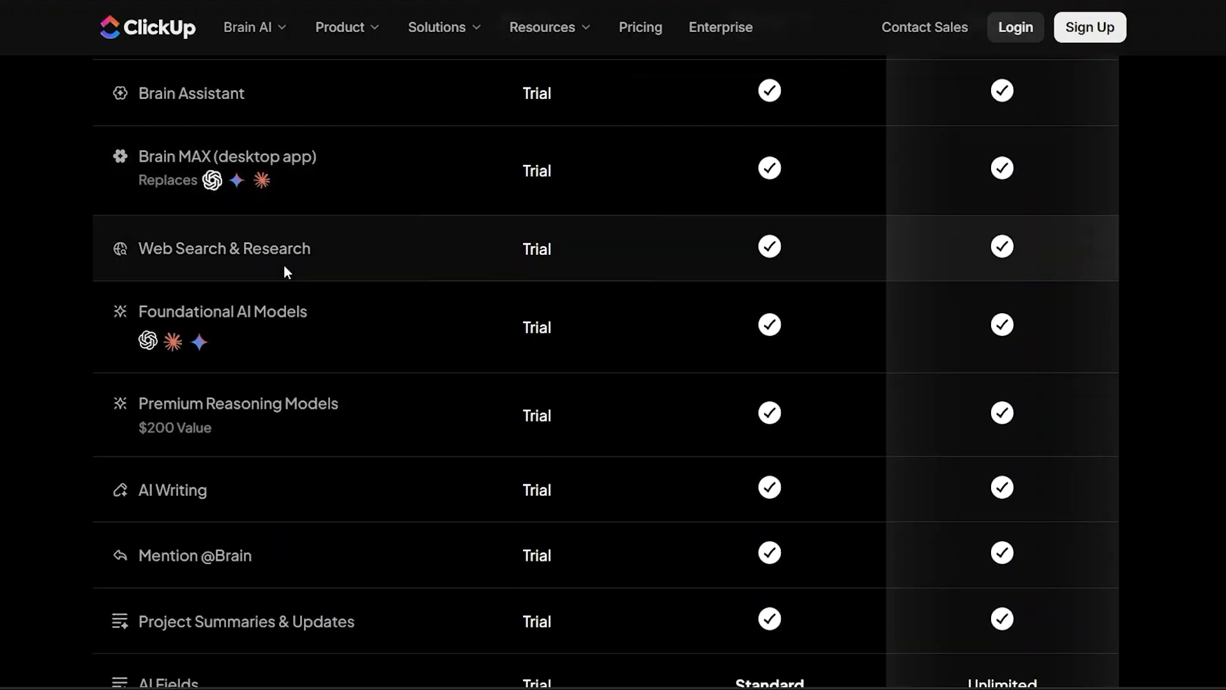
mouse_move(213, 252)
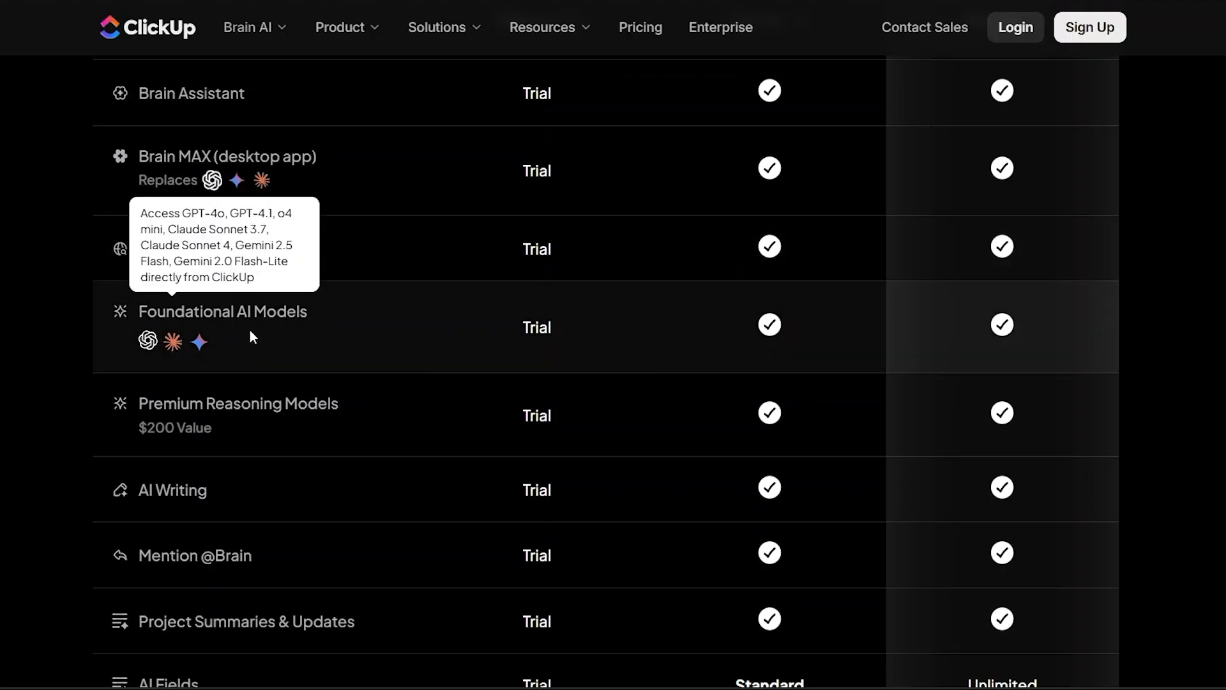
scroll(266, 339, "down", 2)
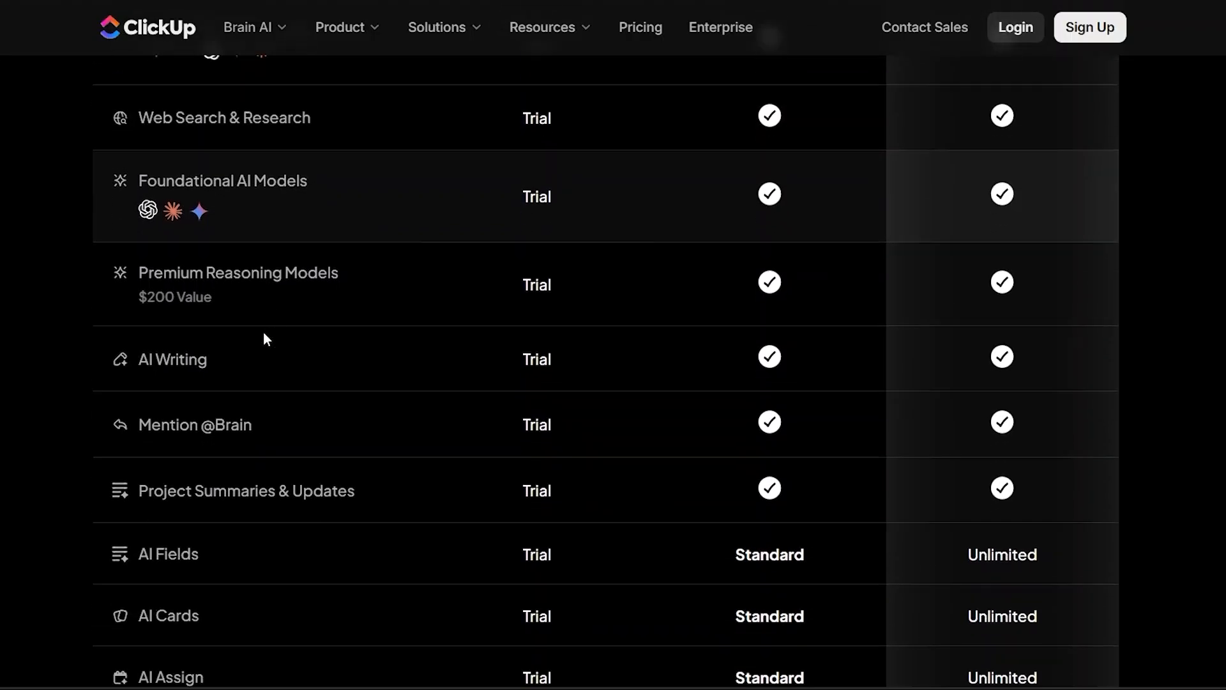
mouse_move(347, 271)
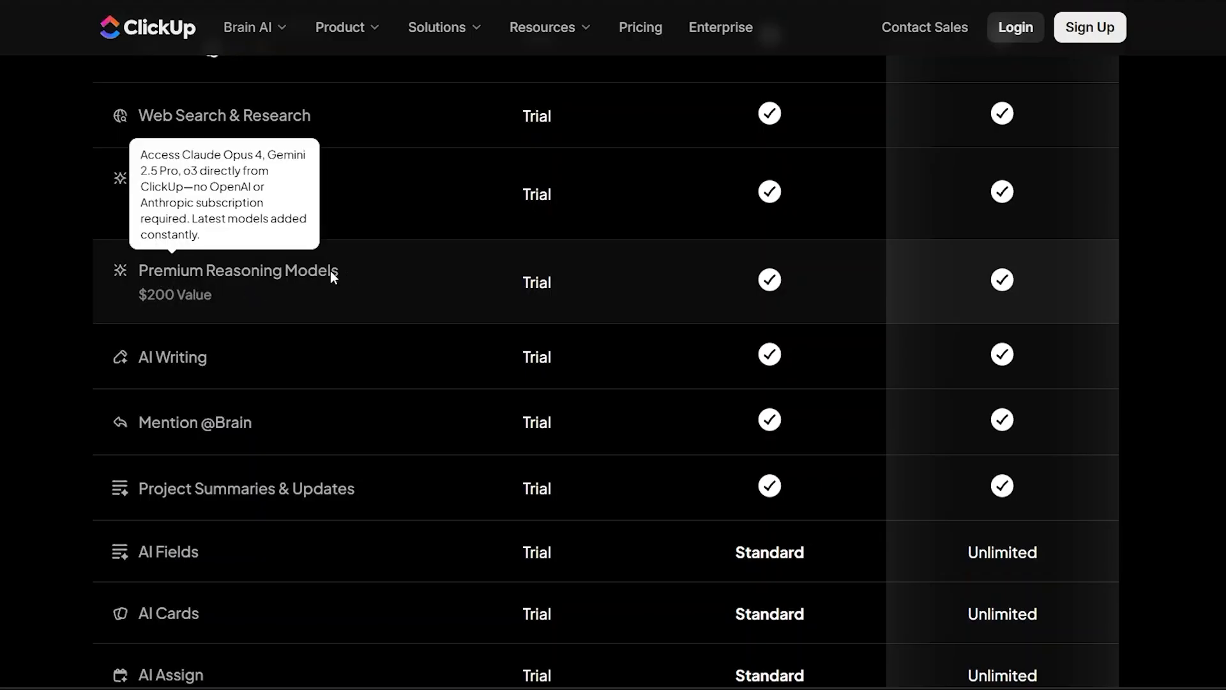
scroll(271, 364, "down", 2)
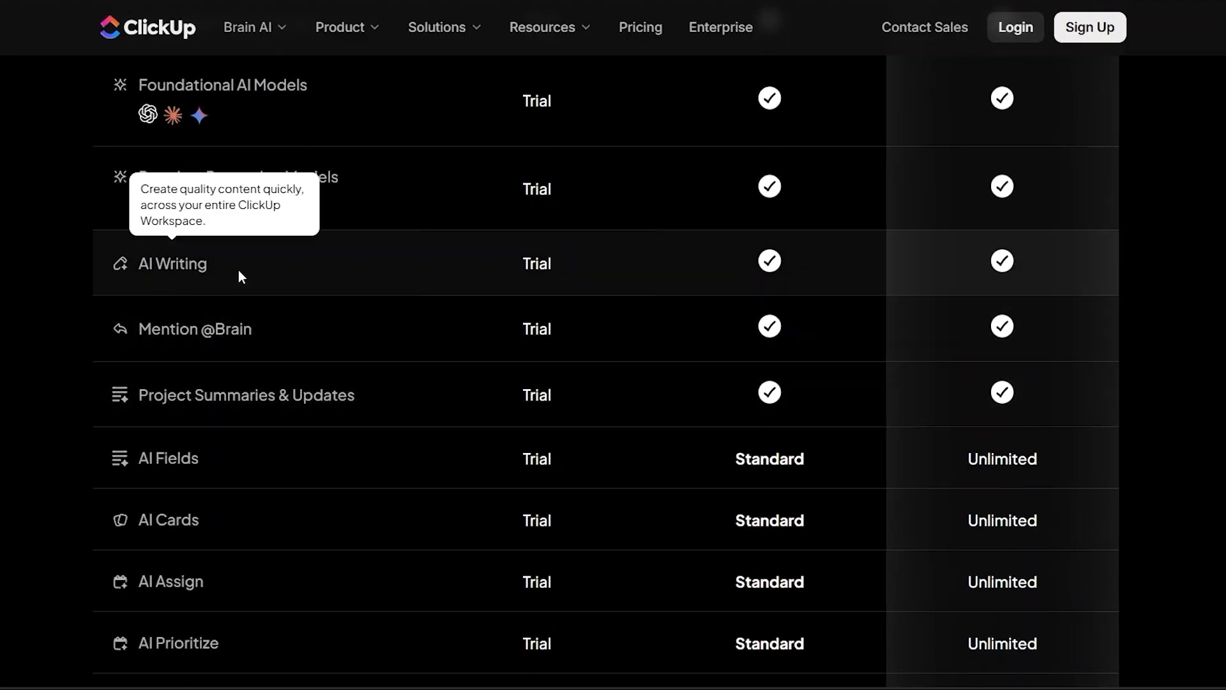
mouse_move(216, 351)
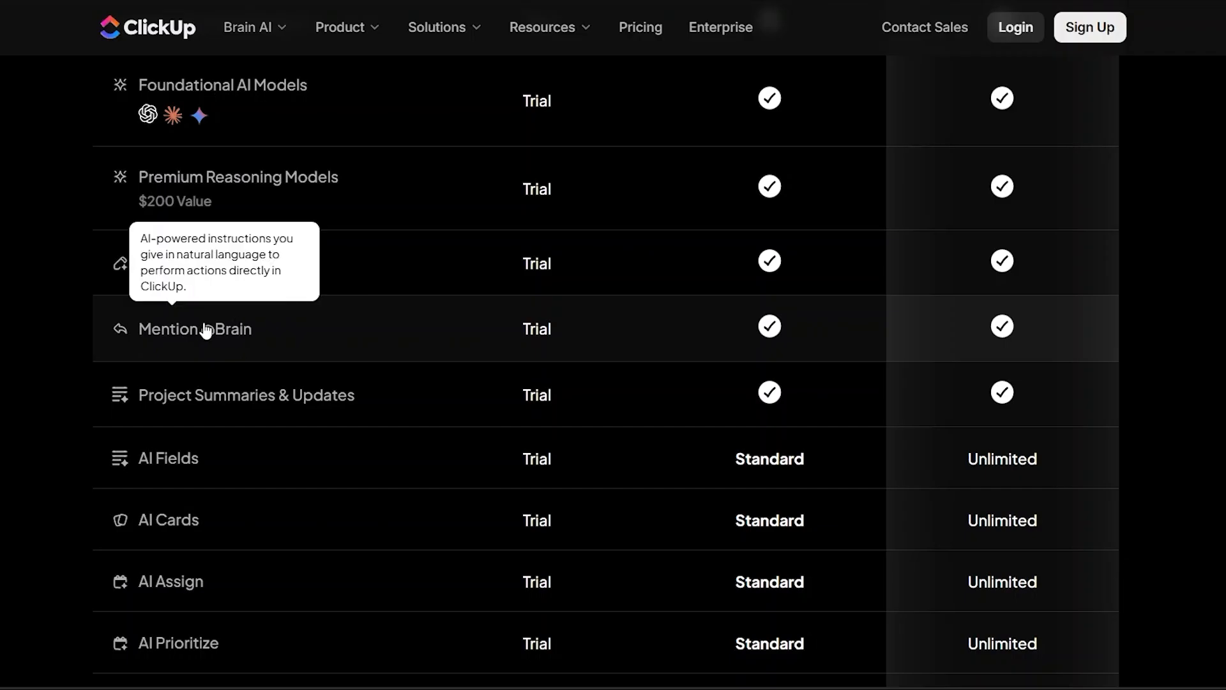
mouse_move(138, 402)
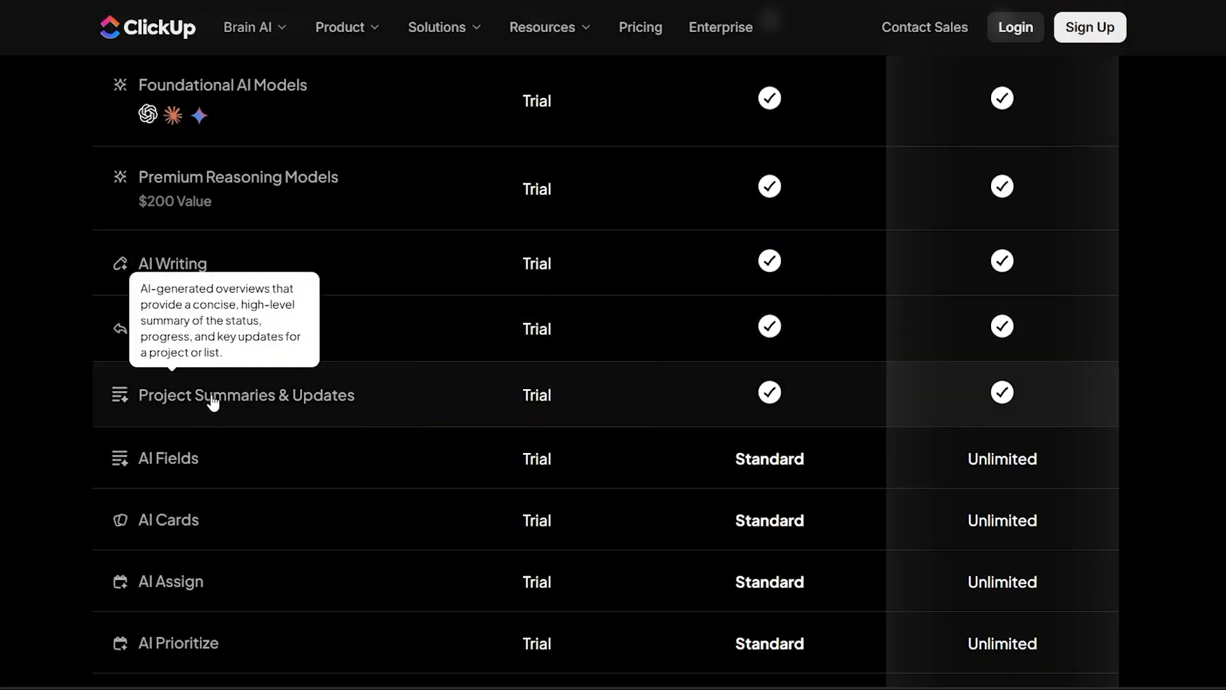
scroll(213, 403, "down", 2)
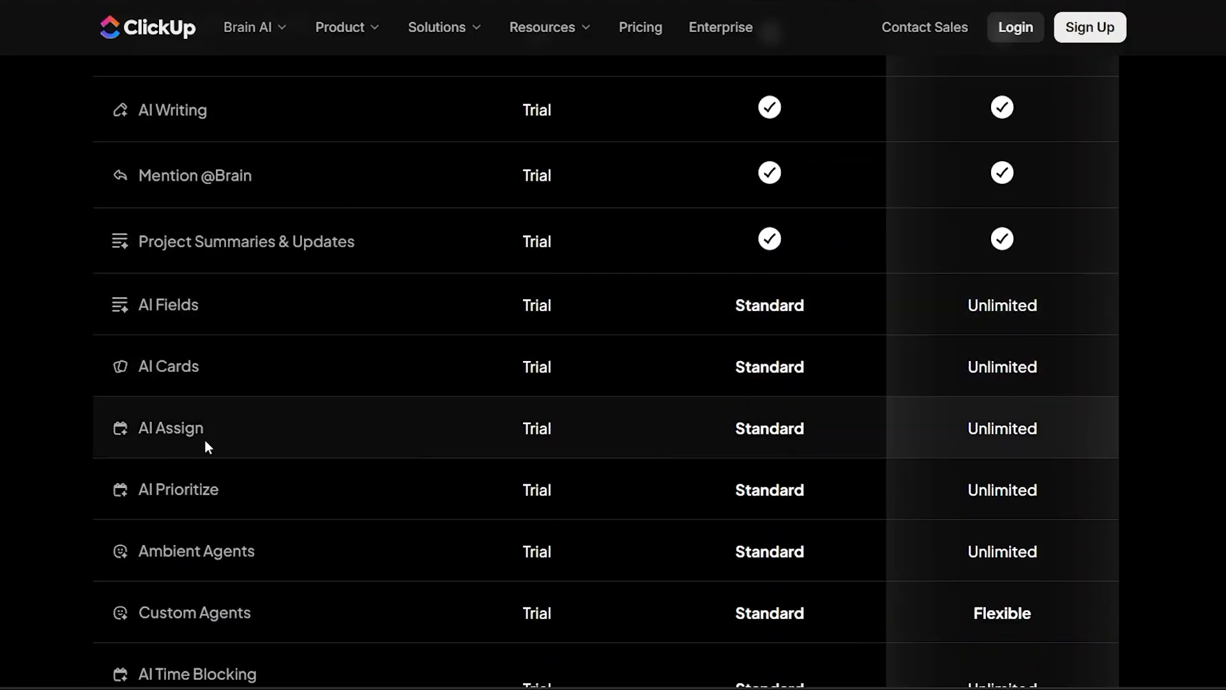
scroll(205, 440, "down", 2)
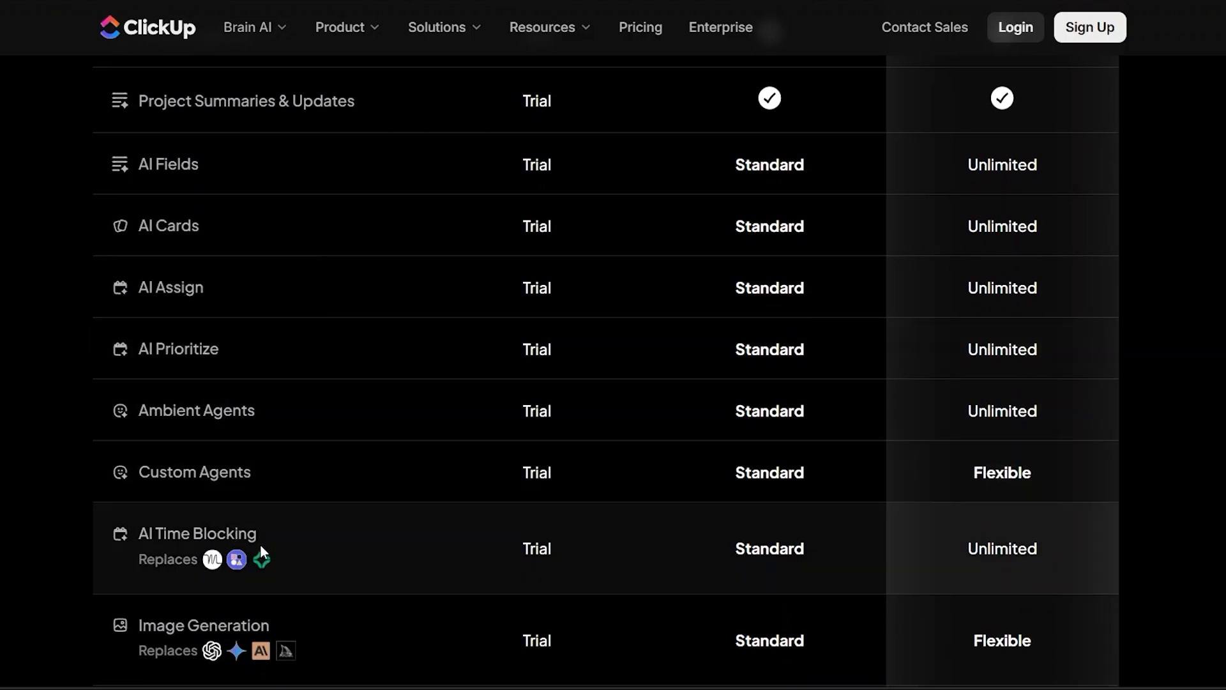
scroll(259, 544, "down", 2)
scroll(267, 512, "down", 1)
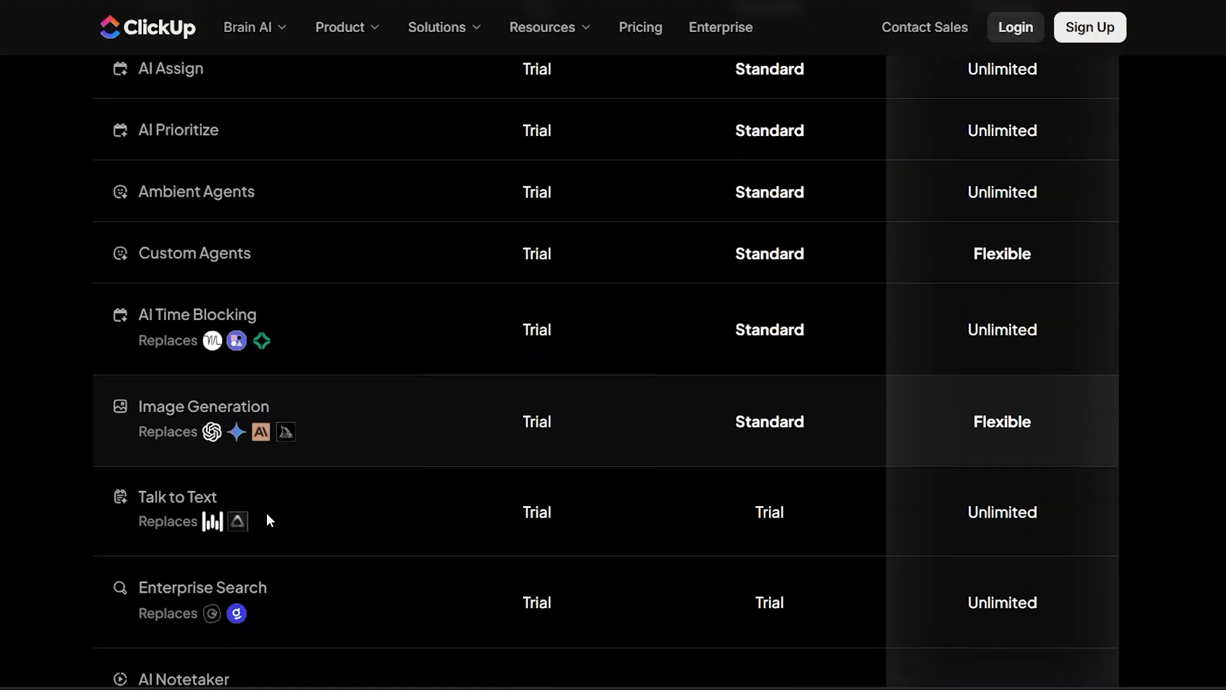
scroll(266, 512, "down", 2)
scroll(235, 416, "down", 2)
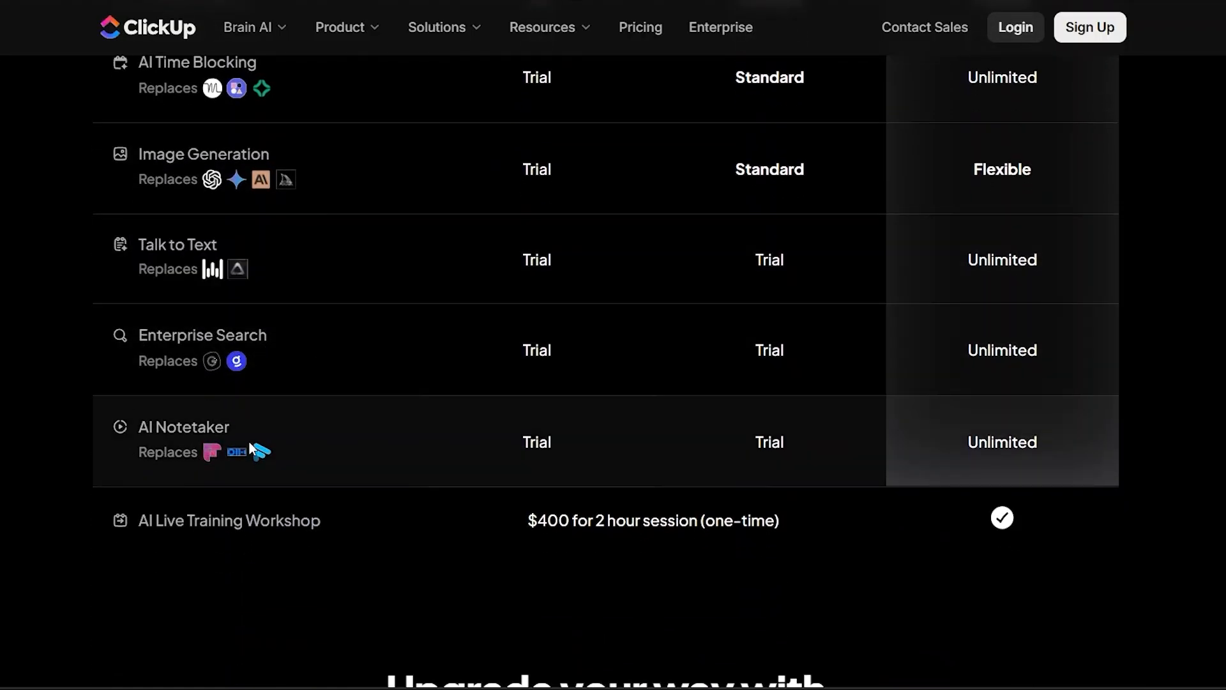
Compare the AI Standard and AI Autopilot usage limits from the plan prices through AI Fields, agents, Image Generation and AI Notetaker
mouse_move(157, 520)
scroll(519, 482, "up", 15)
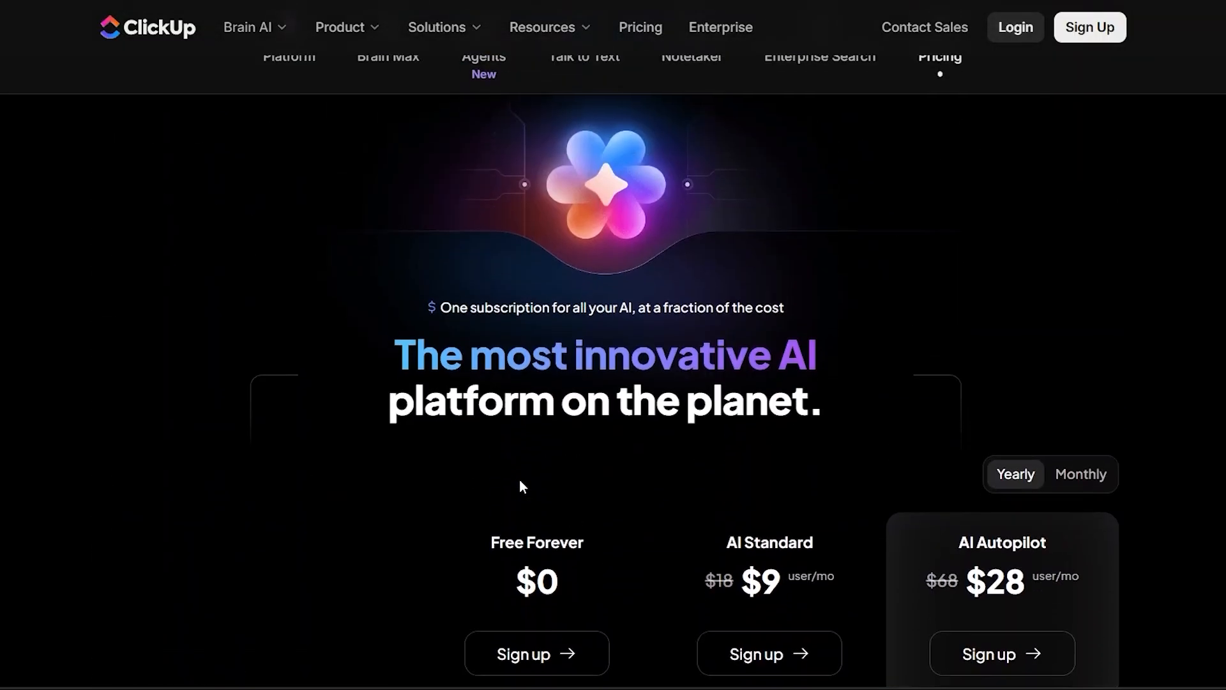
scroll(562, 629, "down", 5)
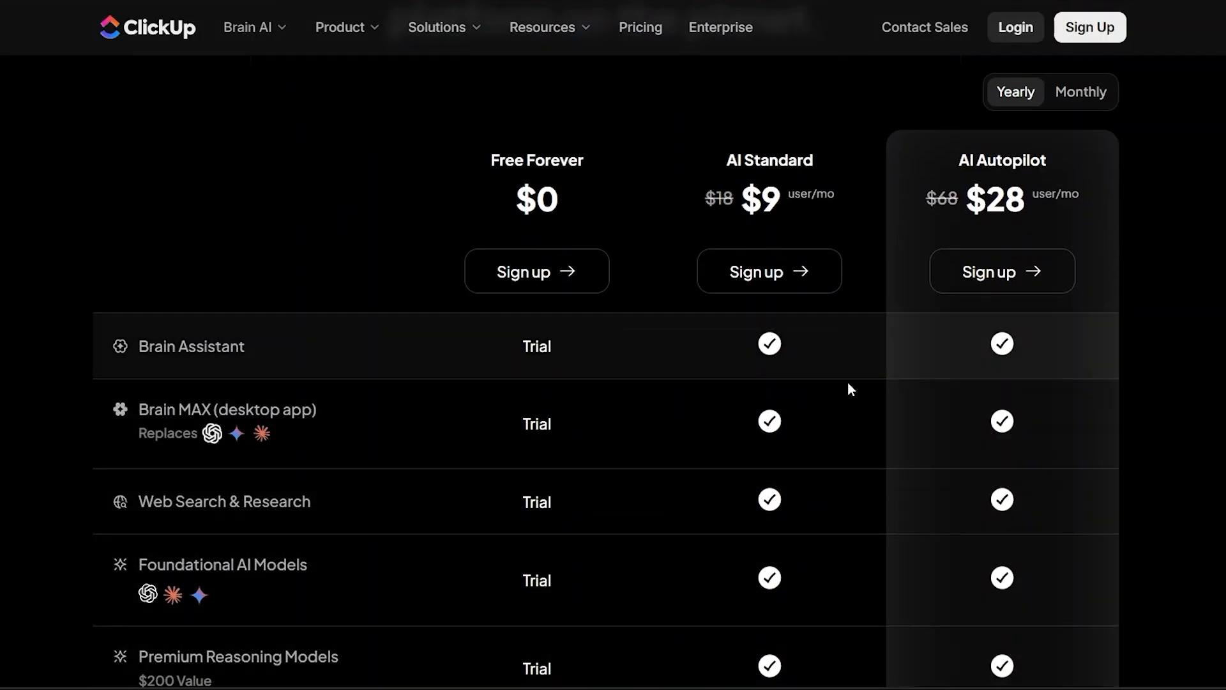
scroll(848, 386, "down", 10)
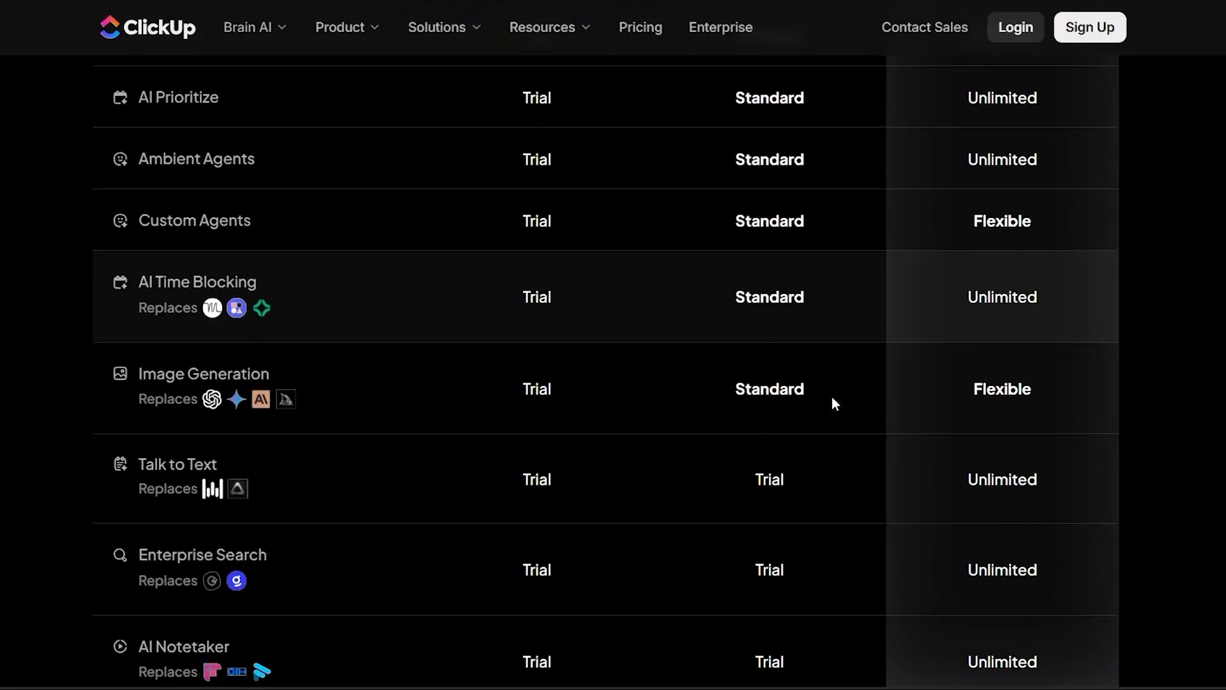
scroll(833, 399, "up", 6)
scroll(833, 400, "down", 3)
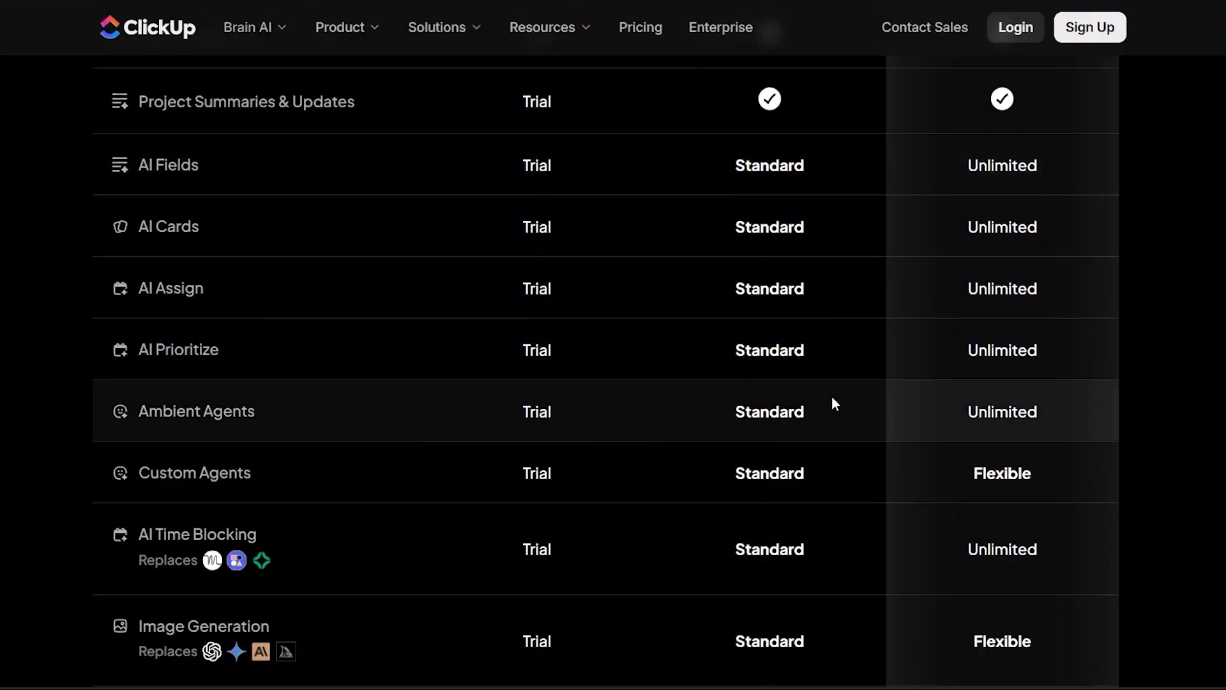
scroll(832, 402, "down", 1)
scroll(769, 427, "up", 3)
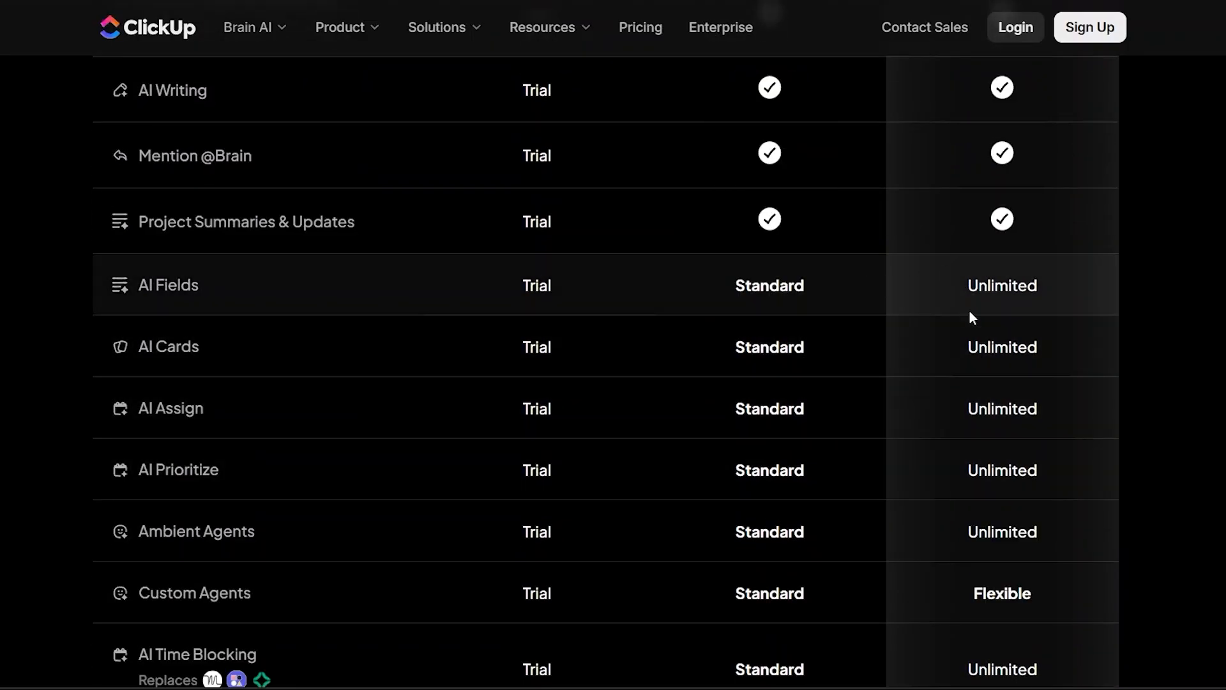
scroll(837, 380, "down", 1)
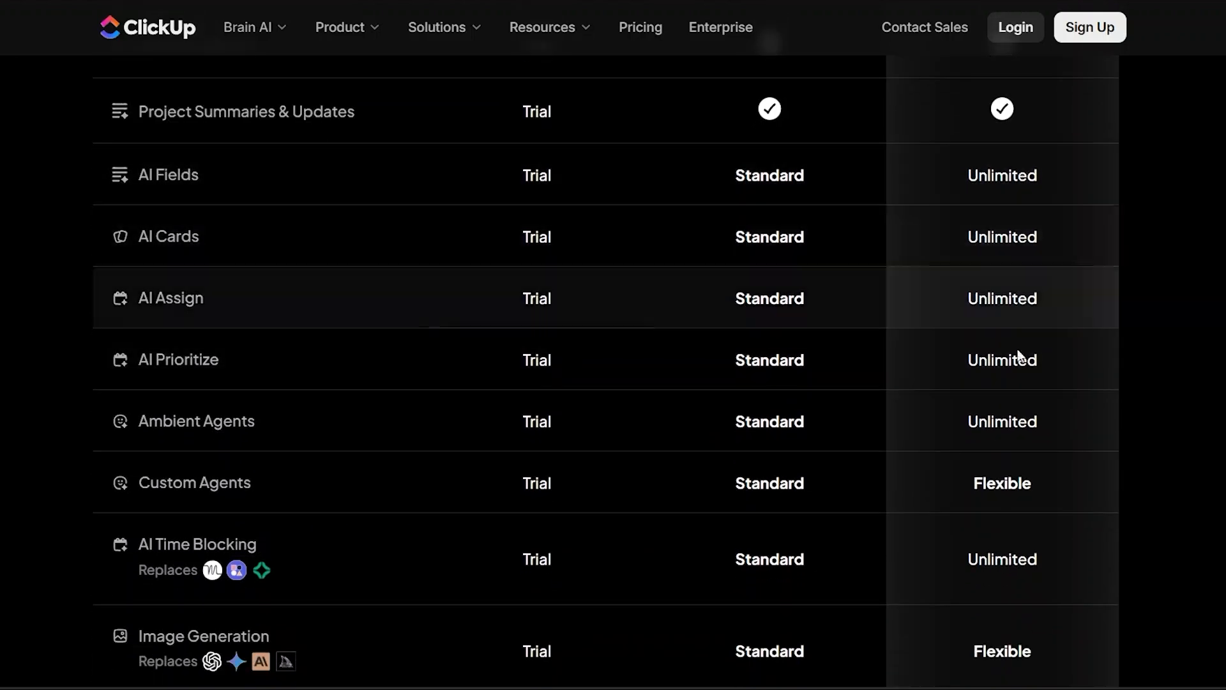
scroll(774, 508, "down", 2)
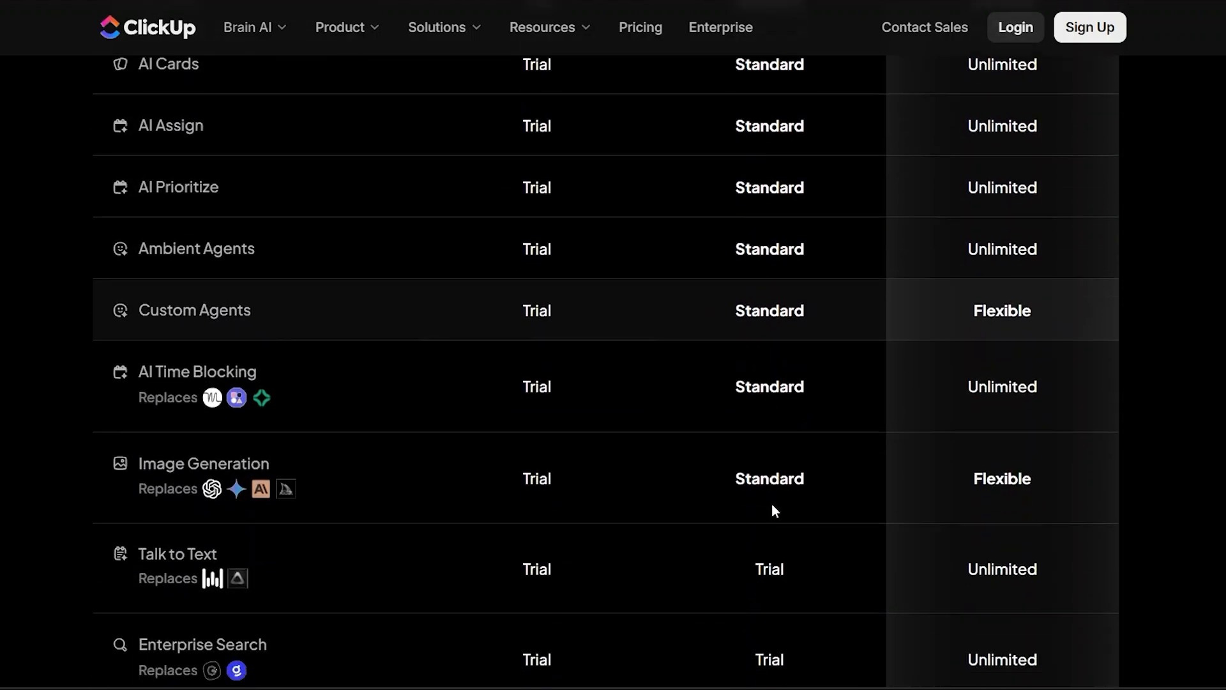
scroll(762, 474, "down", 2)
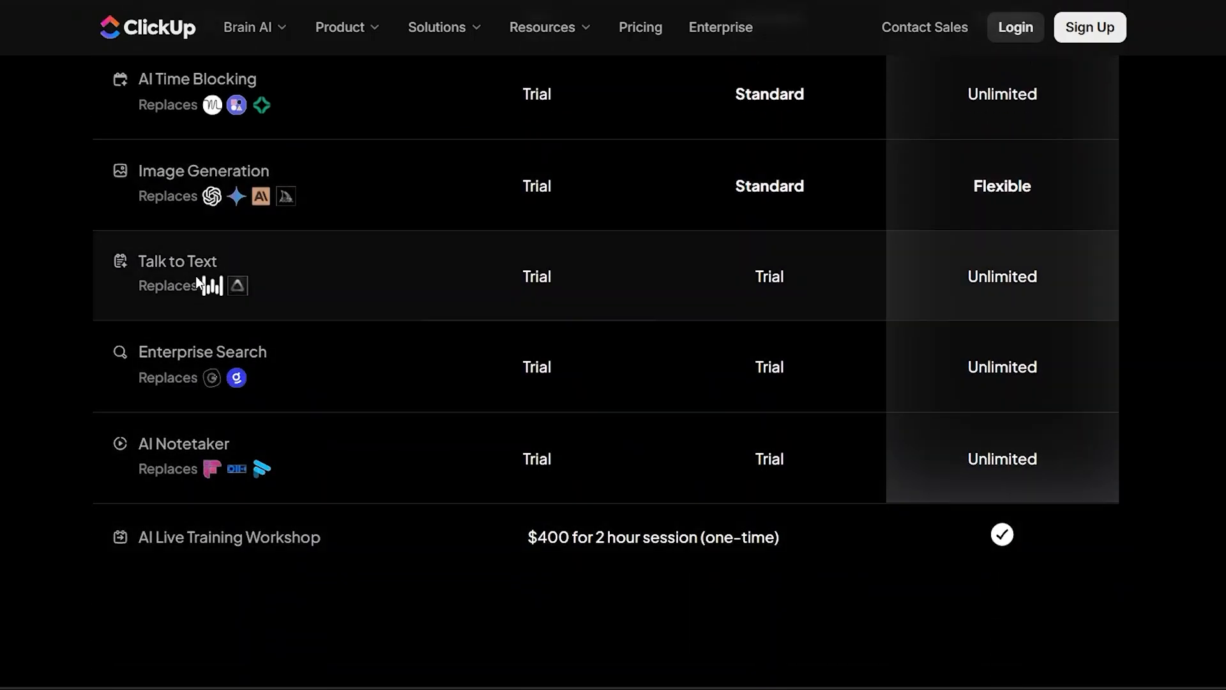
Read what Flexible usage means for Custom Agents and Image Generation under AI Autopilot, and check the AI Live Training Workshop row
scroll(878, 502, "up", 2)
mouse_move(1021, 185)
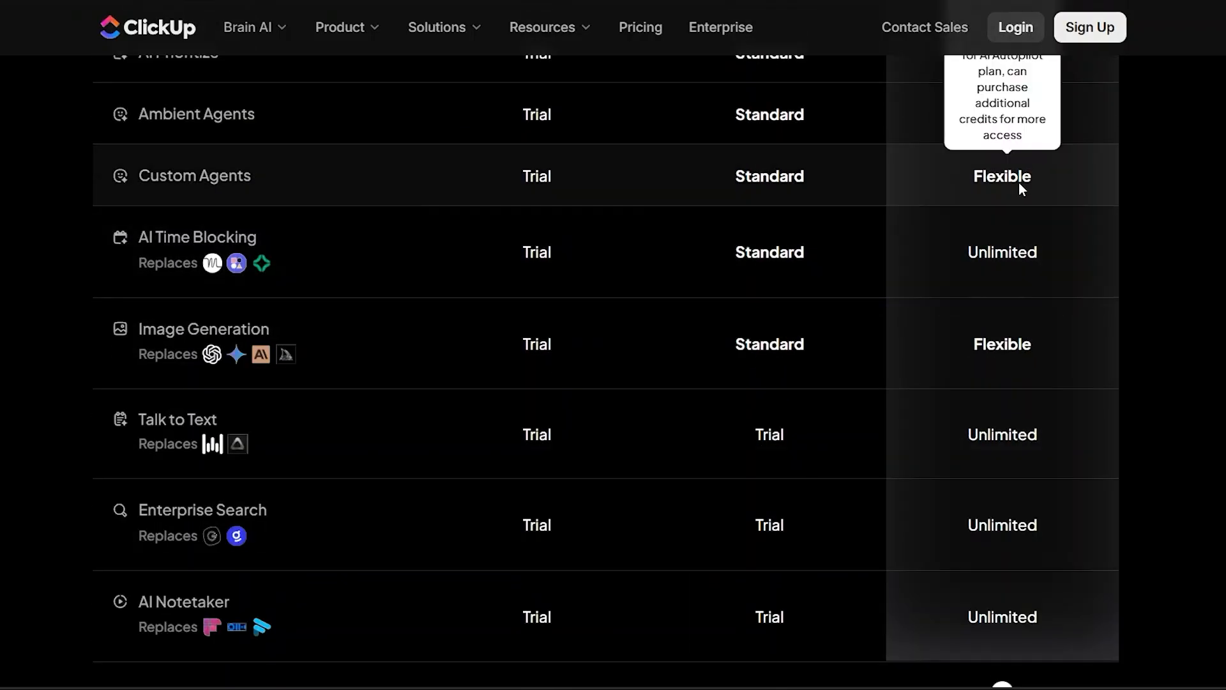
scroll(1075, 194, "up", 2)
scroll(1075, 194, "down", 2)
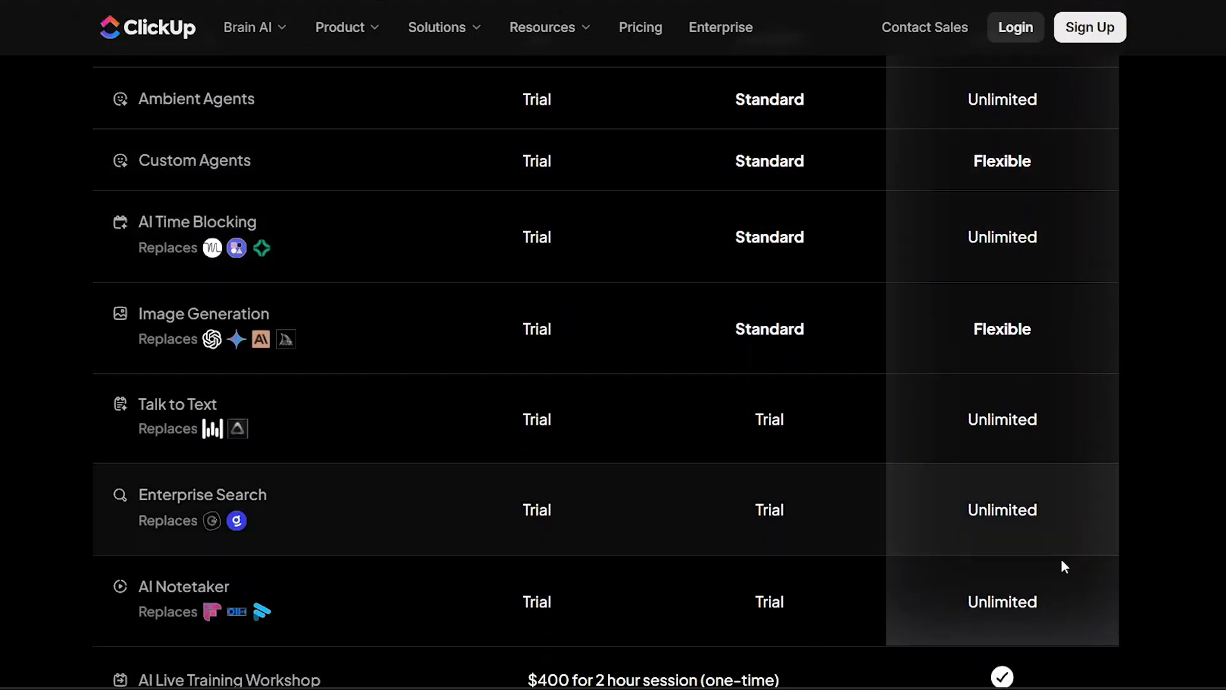
scroll(977, 255, "up", 1)
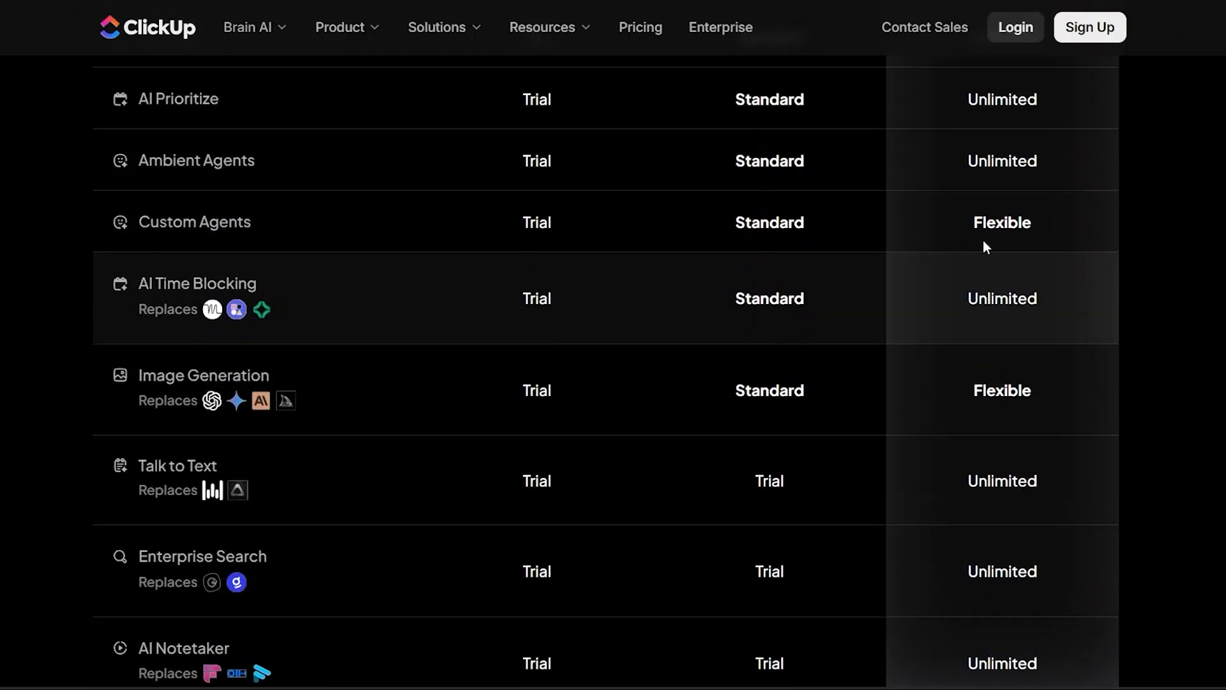
mouse_move(920, 226)
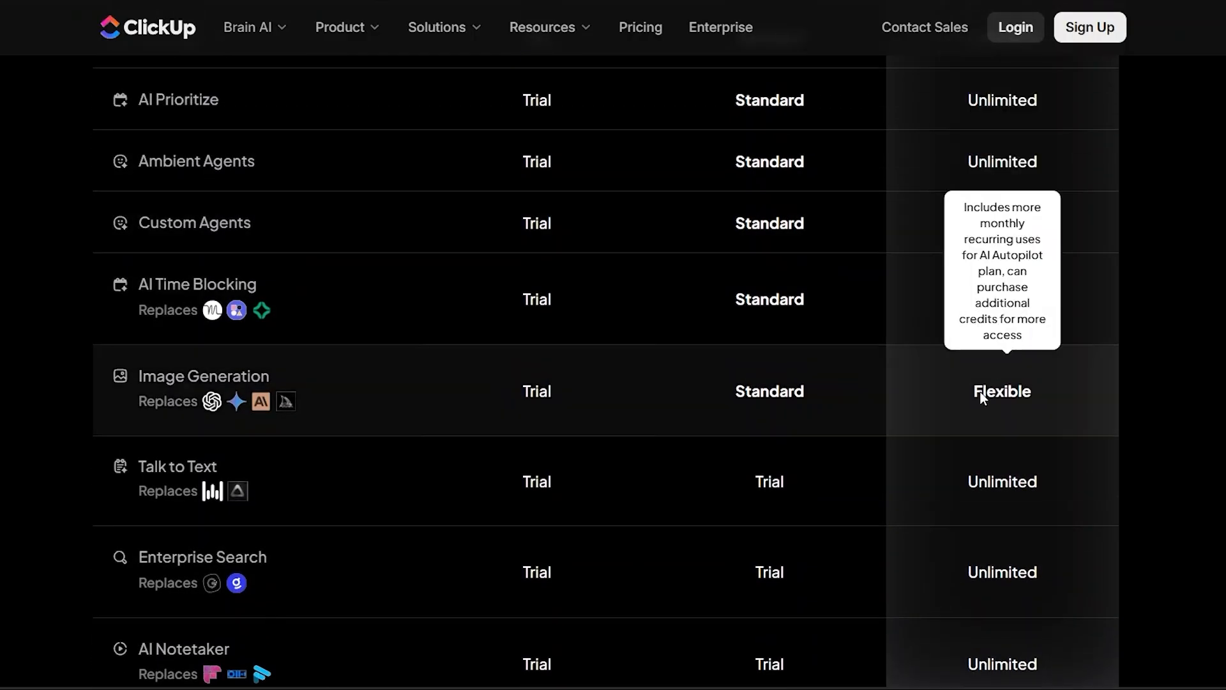
scroll(983, 393, "down", 2)
scroll(979, 396, "up", 2)
scroll(866, 263, "down", 4)
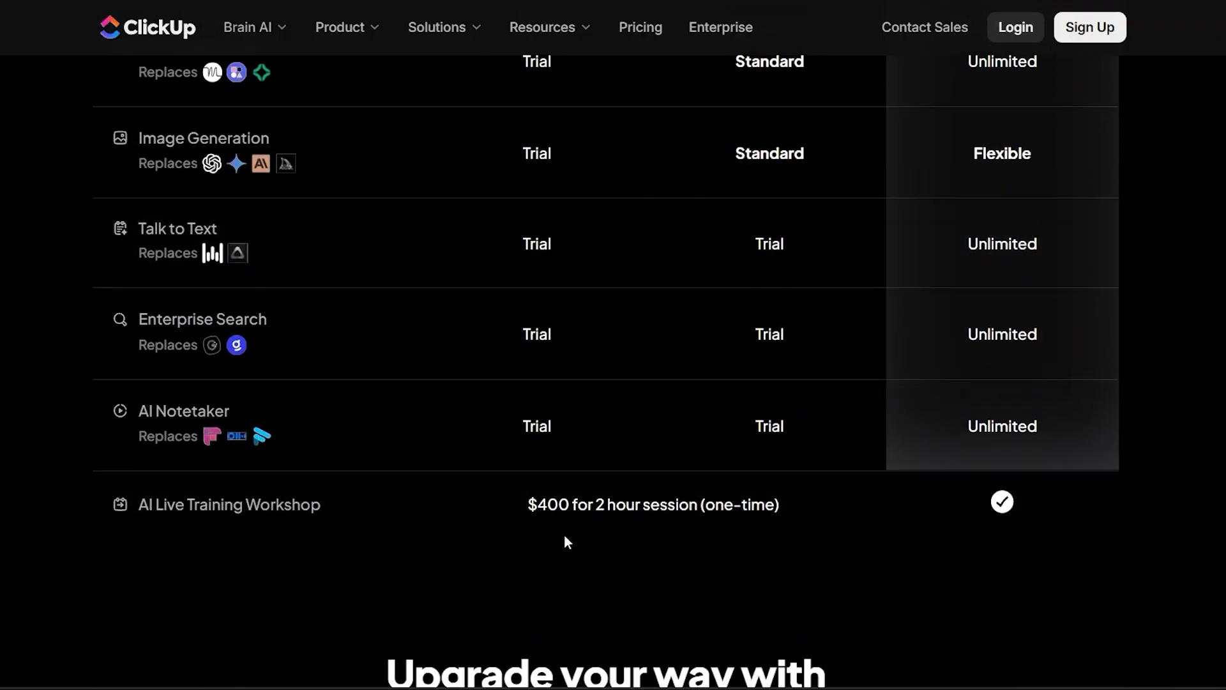
mouse_move(251, 510)
Return to the ClickUp homepage and skim it down through the Context Sprawl section and back to the opening banner
scroll(913, 192, "up", 15)
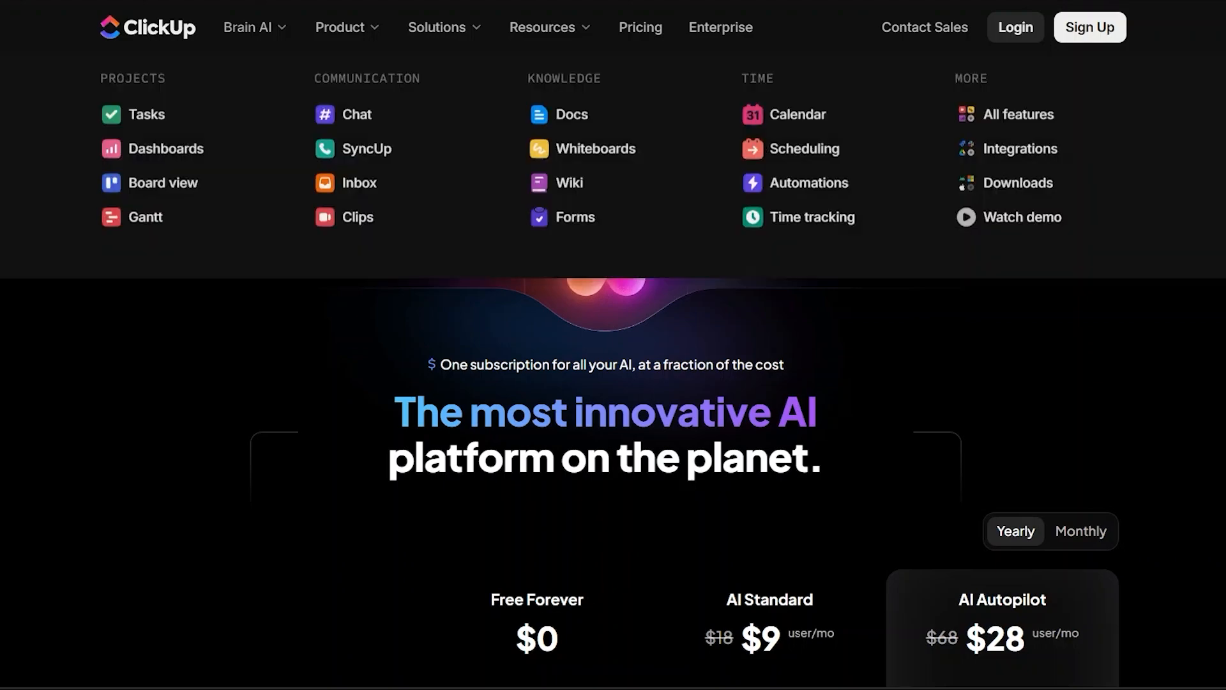
left_click(164, 29)
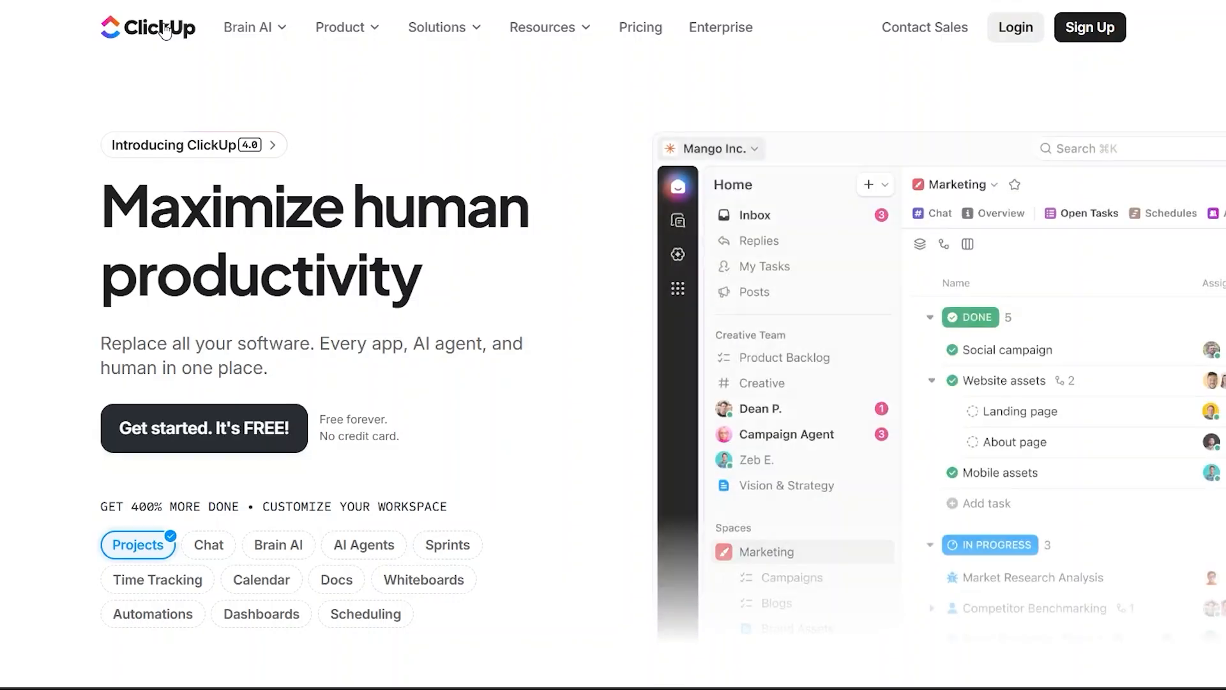
scroll(1034, 264, "down", 5)
scroll(1035, 263, "down", 15)
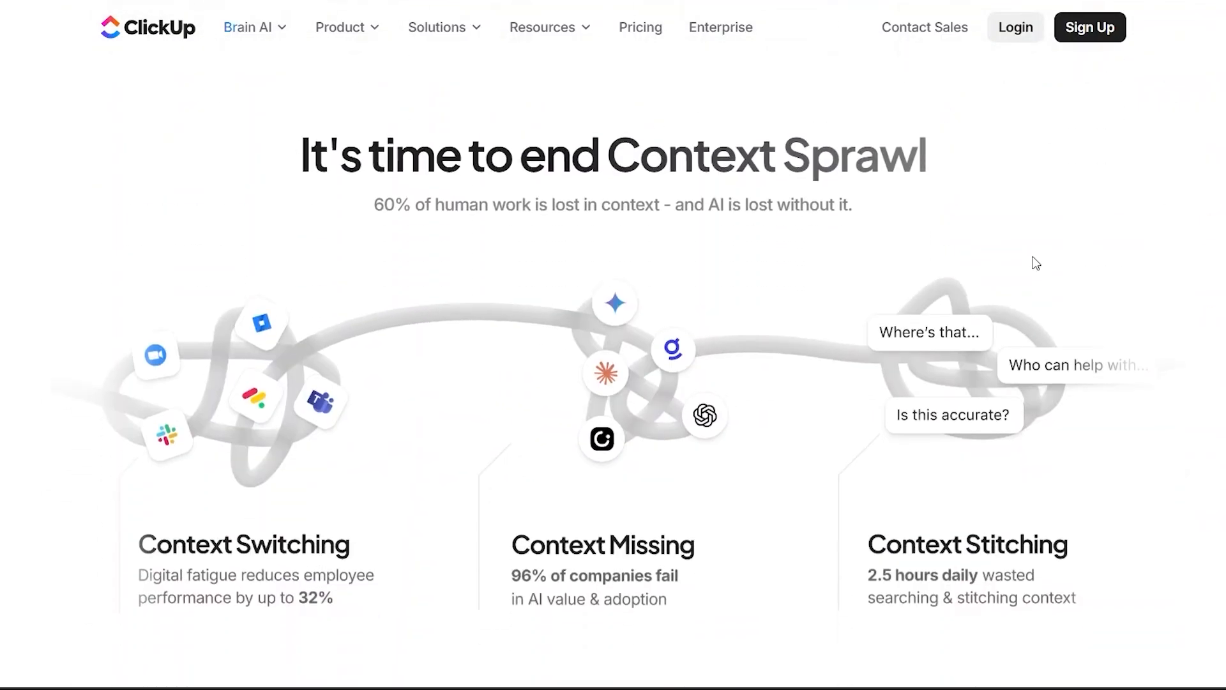
scroll(486, 165, "up", 20)
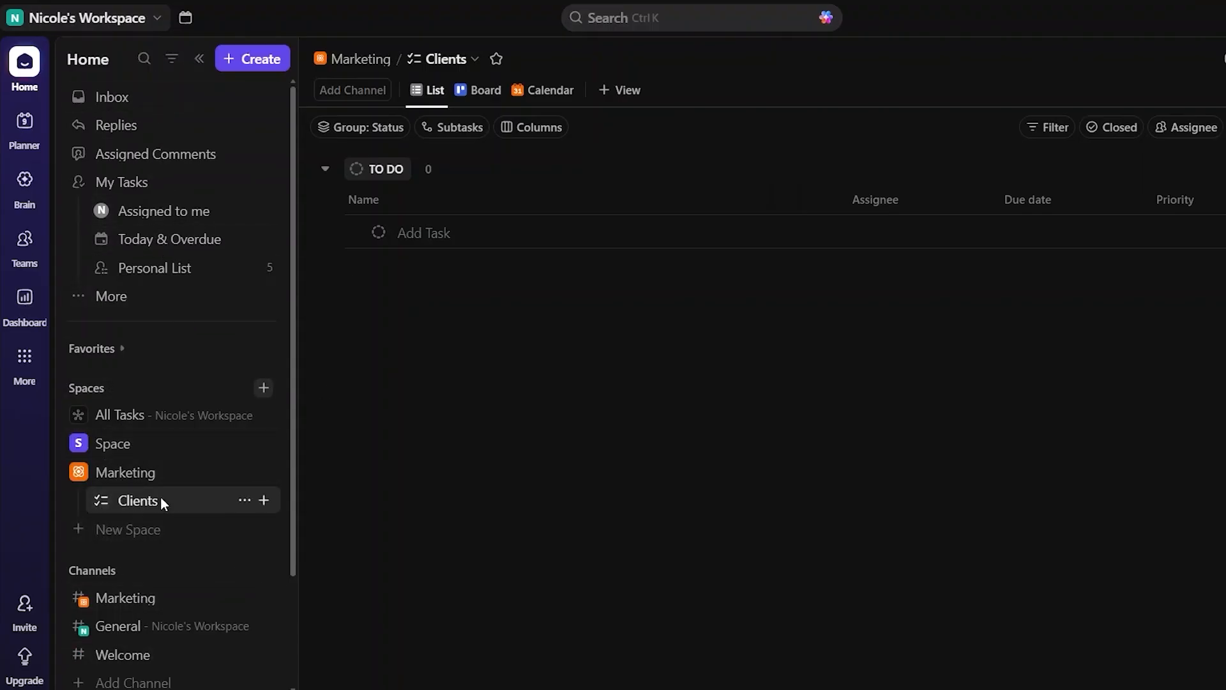
View the form for creating a new Space and close it without creating one
left_click(137, 530)
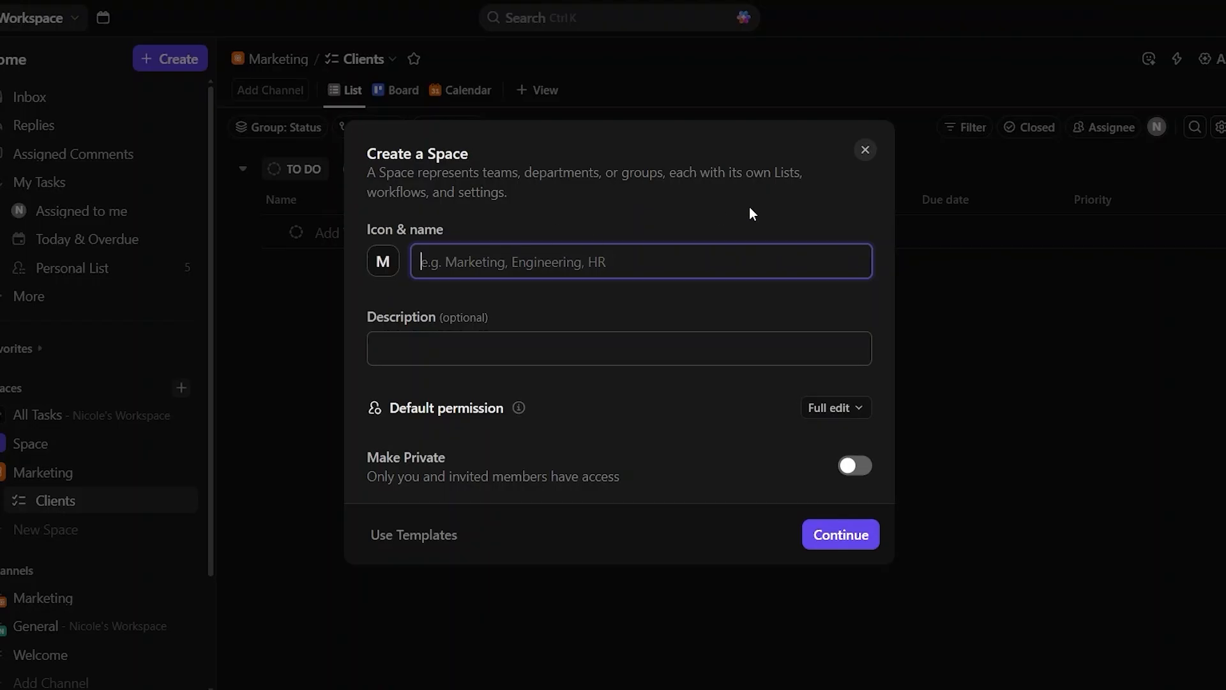
left_click(864, 151)
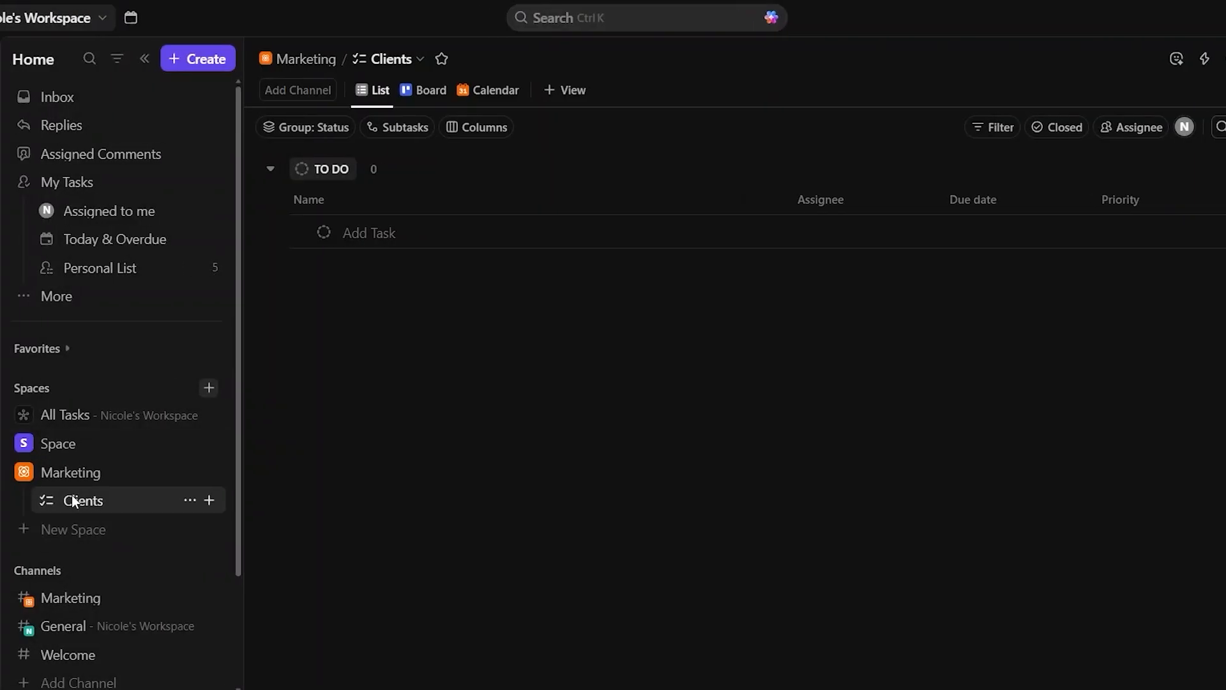
Open the Marketing space and look over the workspace's management and switching options
left_click(163, 473)
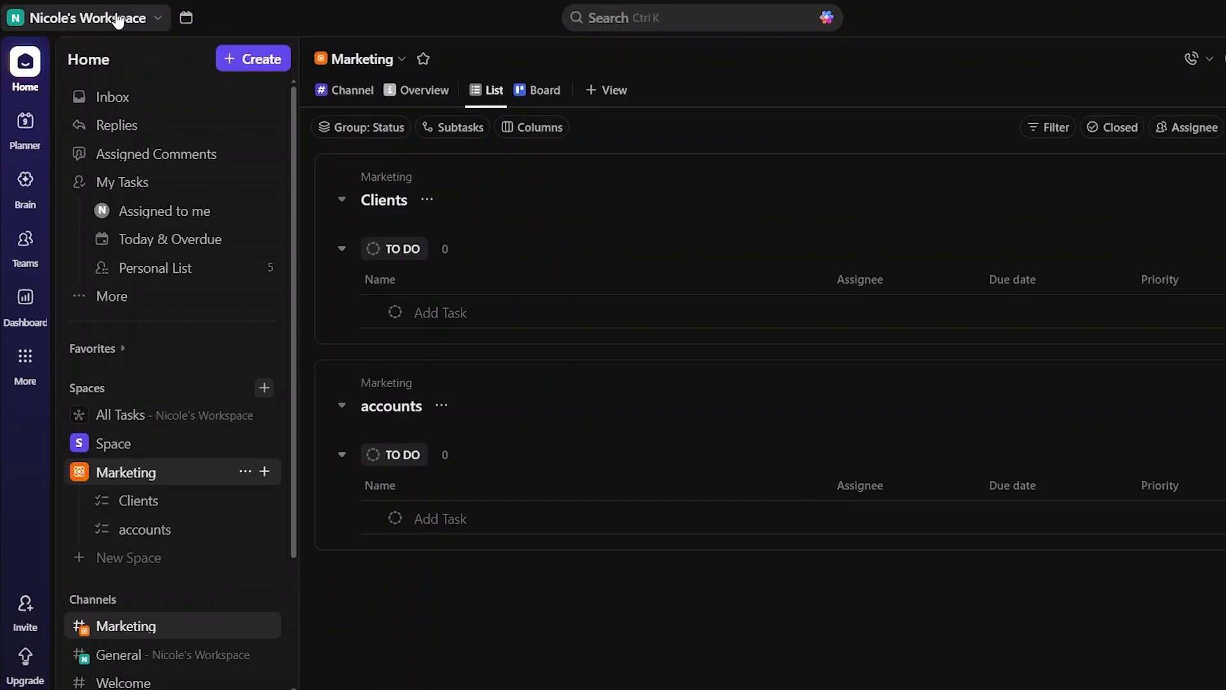
left_click(140, 18)
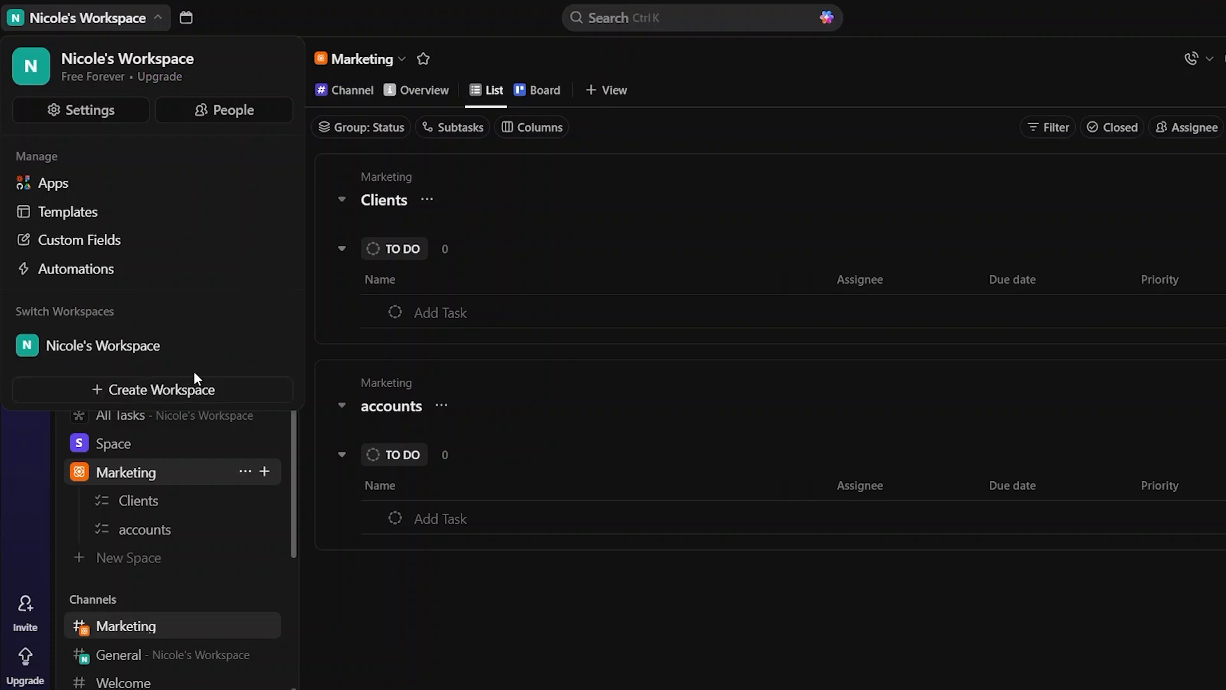
left_click(153, 17)
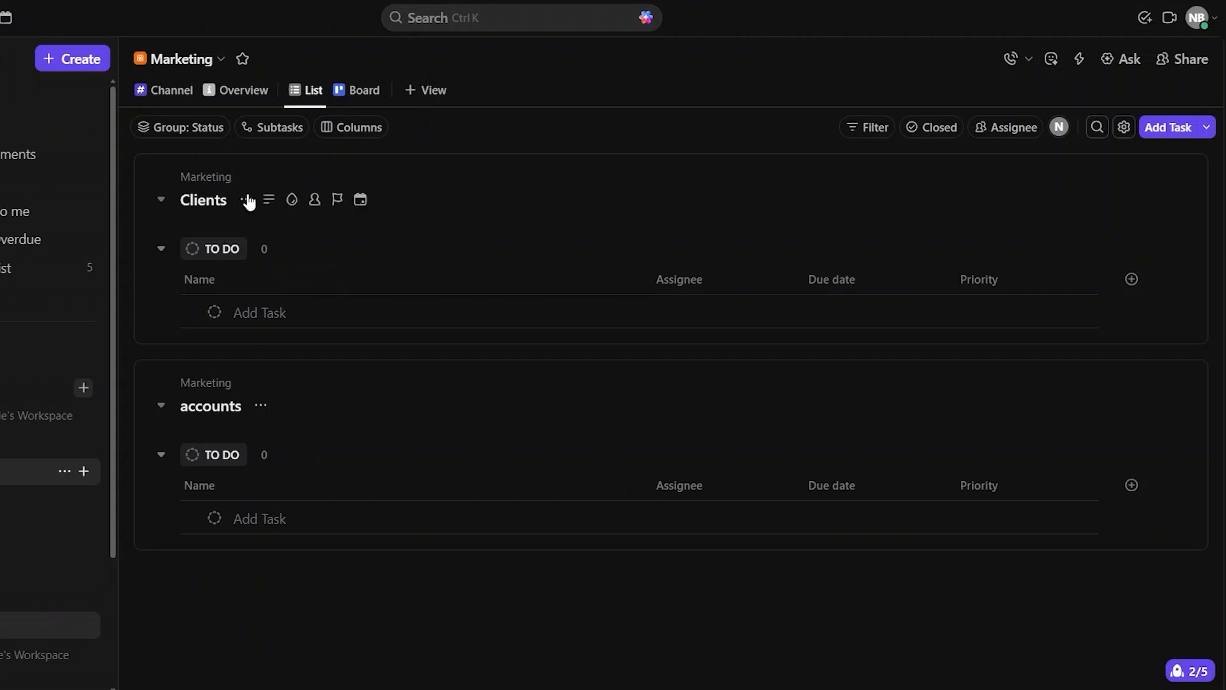
Add three tasks named "aaaaaaaa", "h" and "g" under To Do in the Marketing space's Clients list
left_click(308, 248)
type("a")
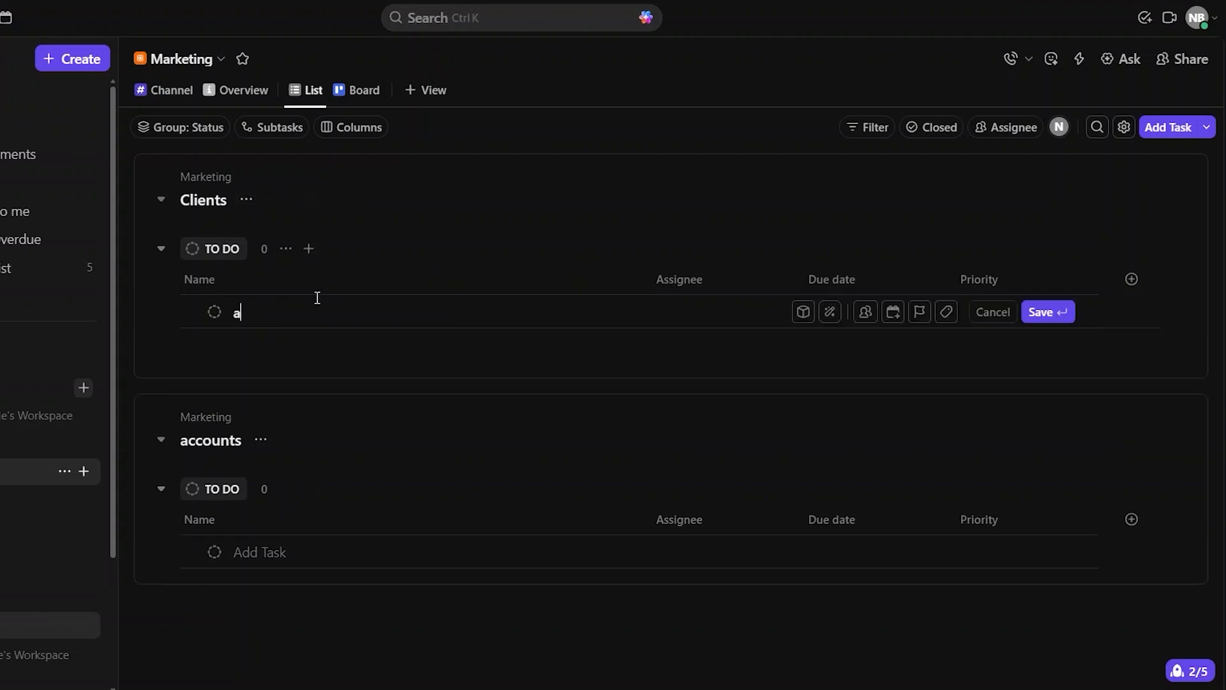
type("aaaaaaa")
key("Return")
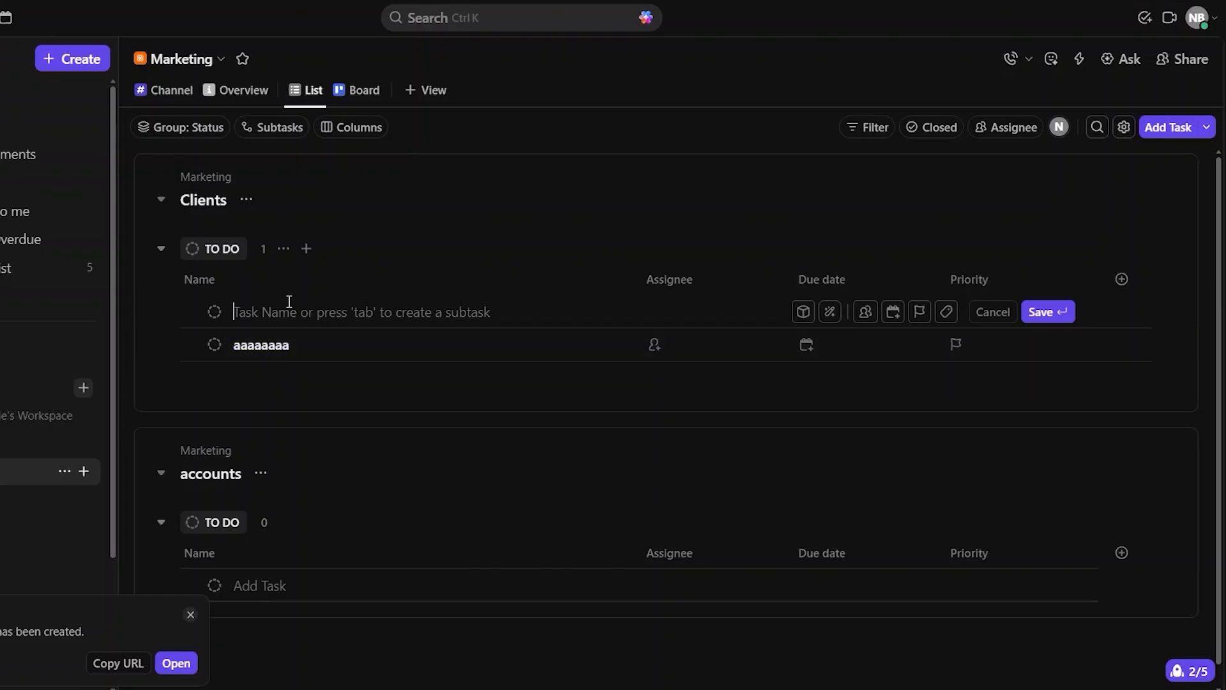
type("h")
key("Return")
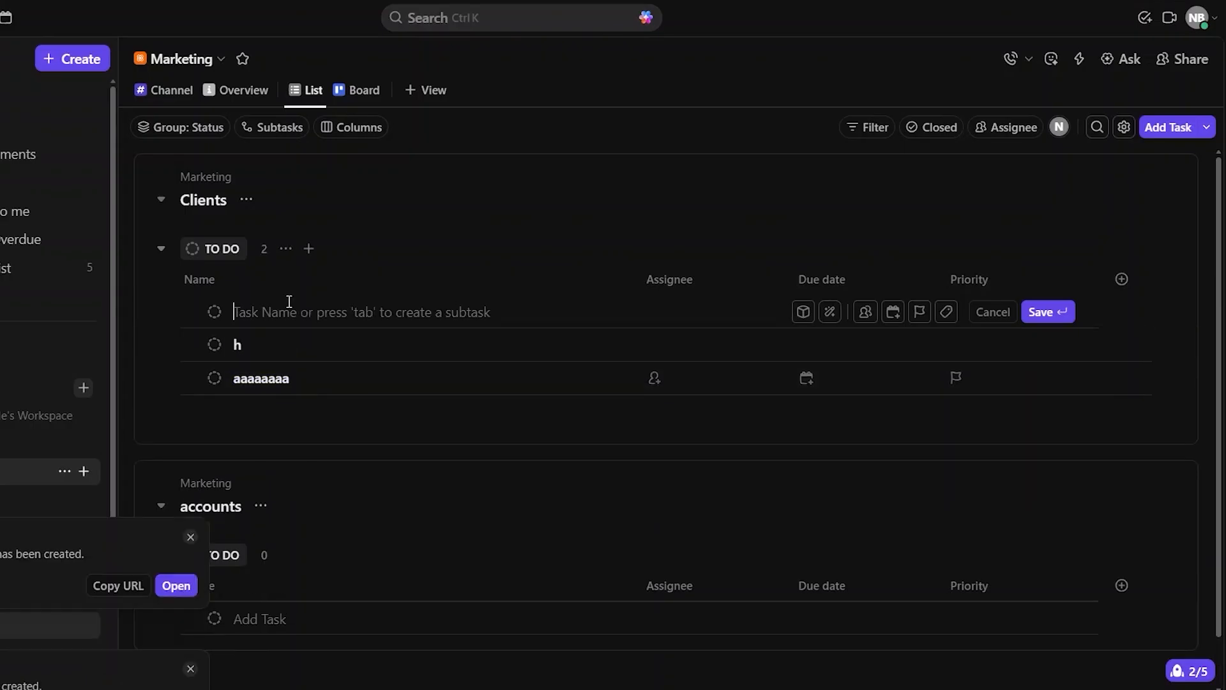
type("g")
key("Return")
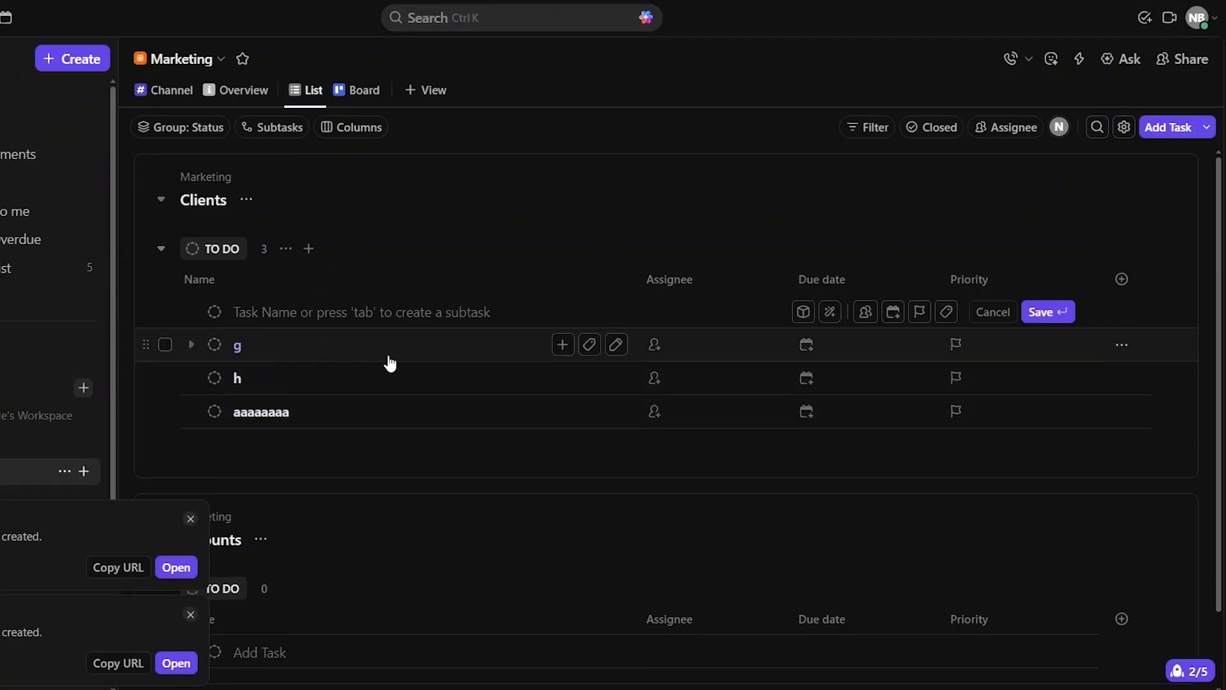
Add a subtask named "h" to task "g" in the Clients list
left_click(568, 348)
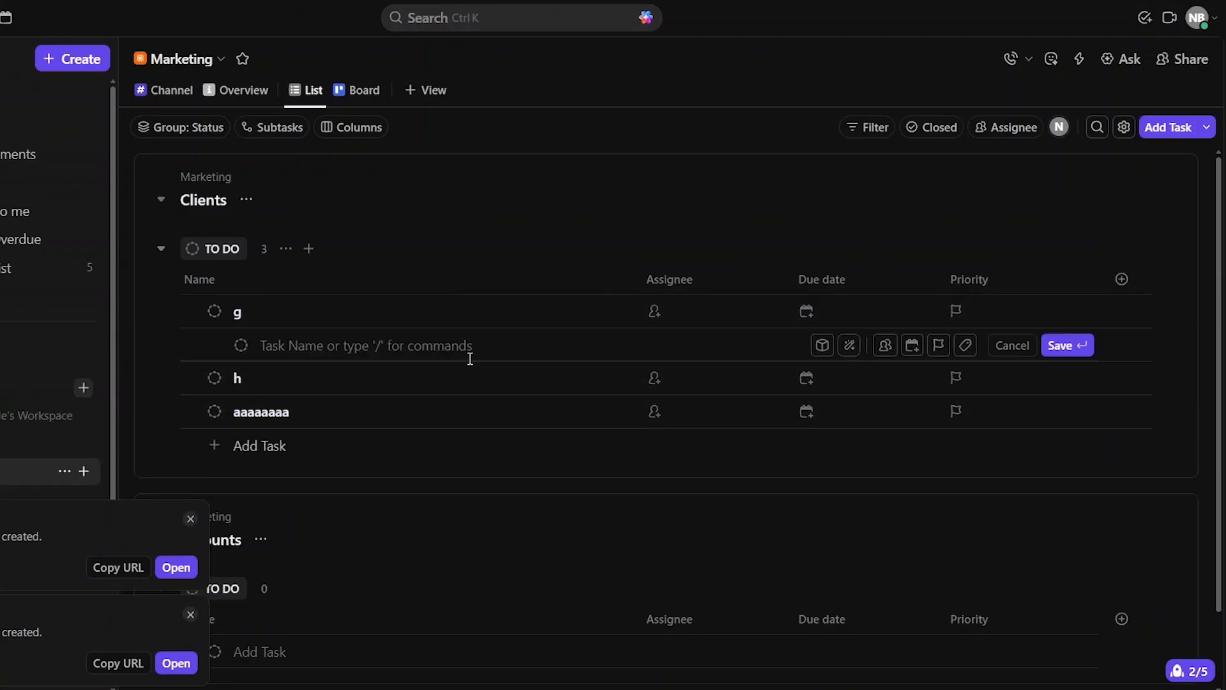
type("h")
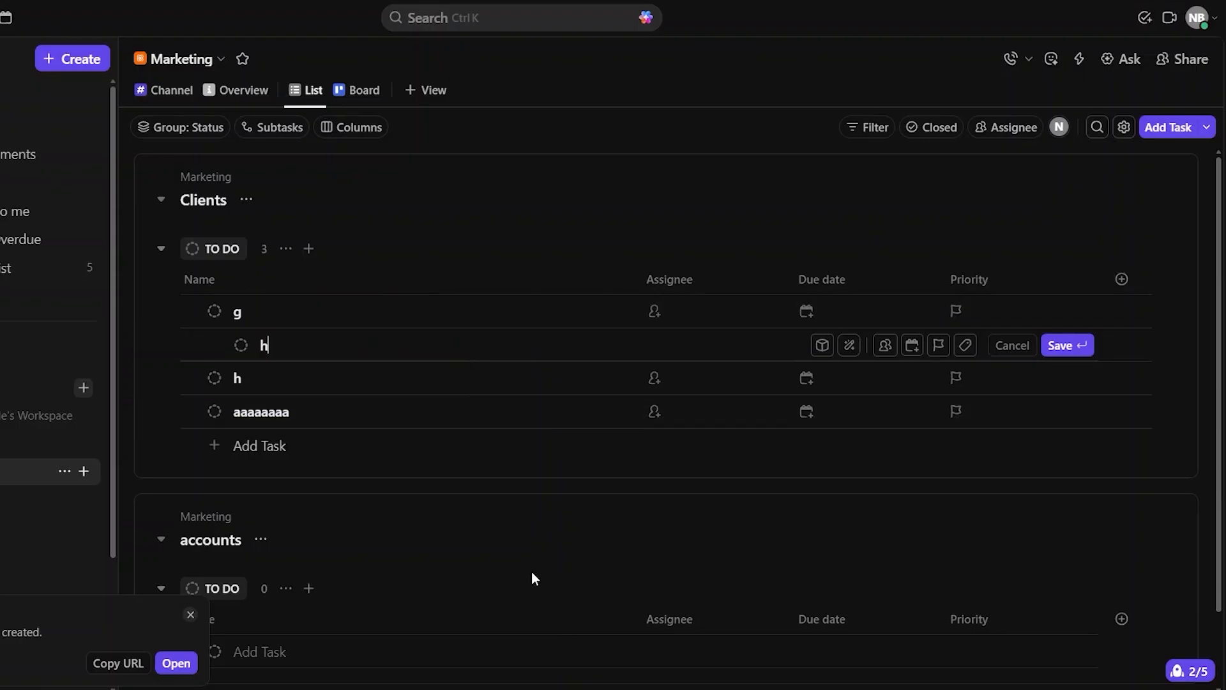
key("Return")
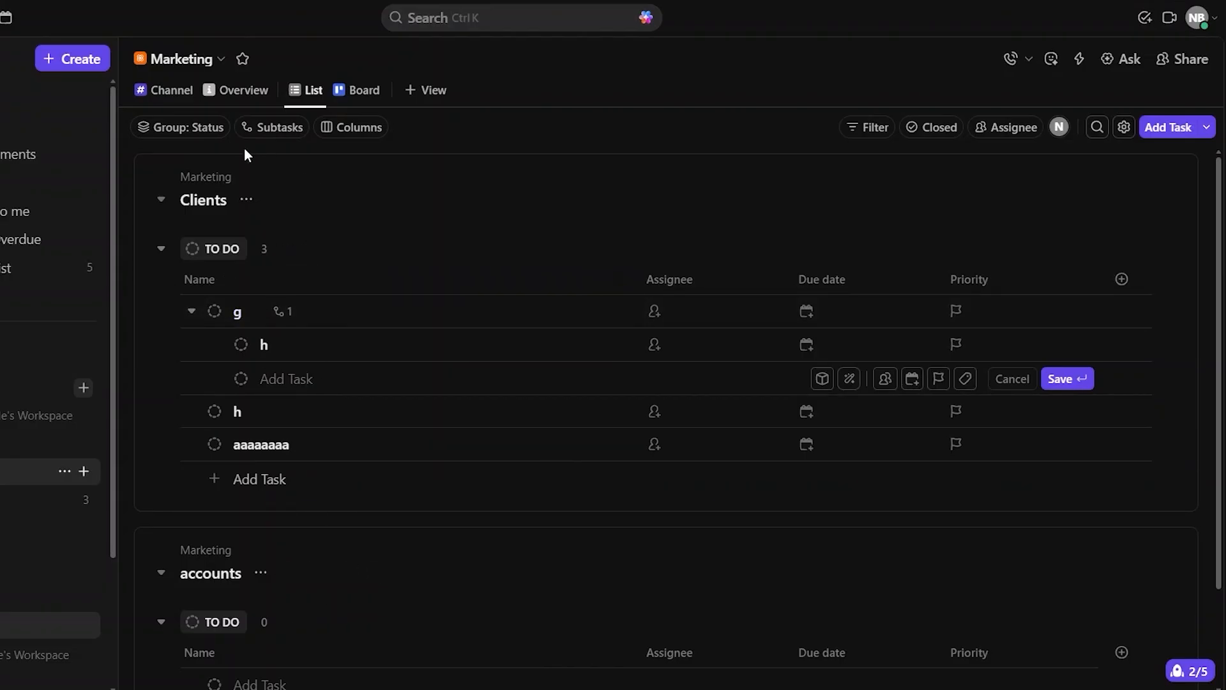
Look through the Marketing space's Channel, Overview, List and Board views
left_click(150, 96)
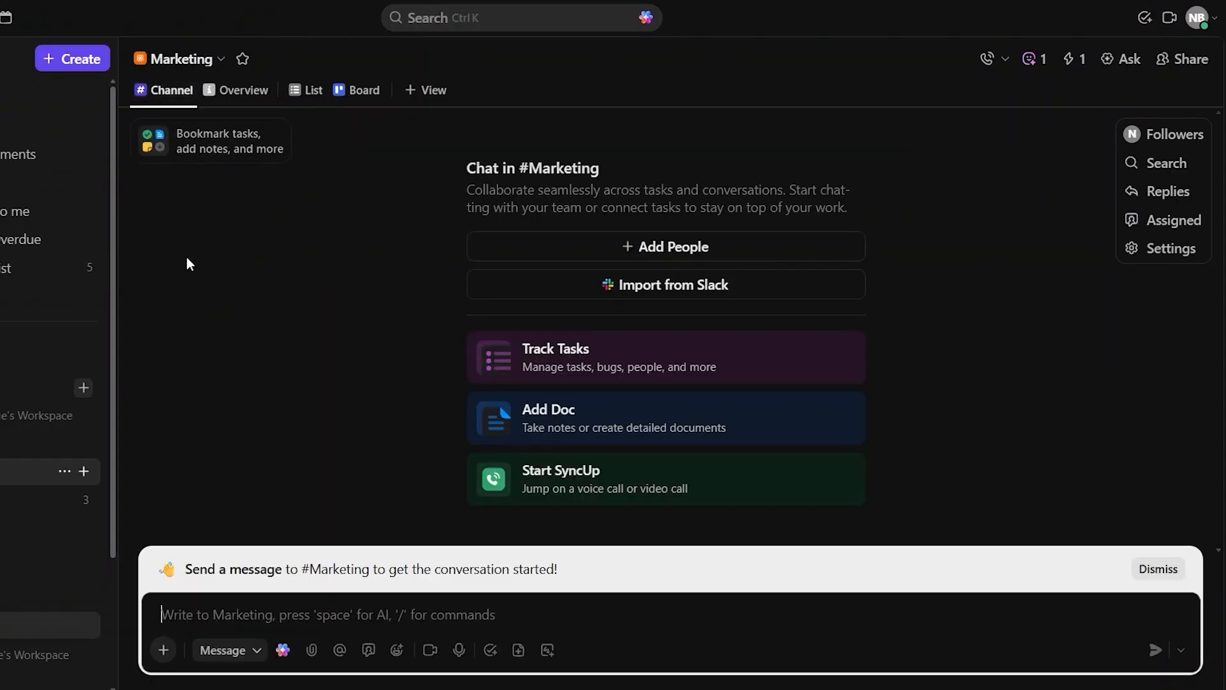
left_click(236, 95)
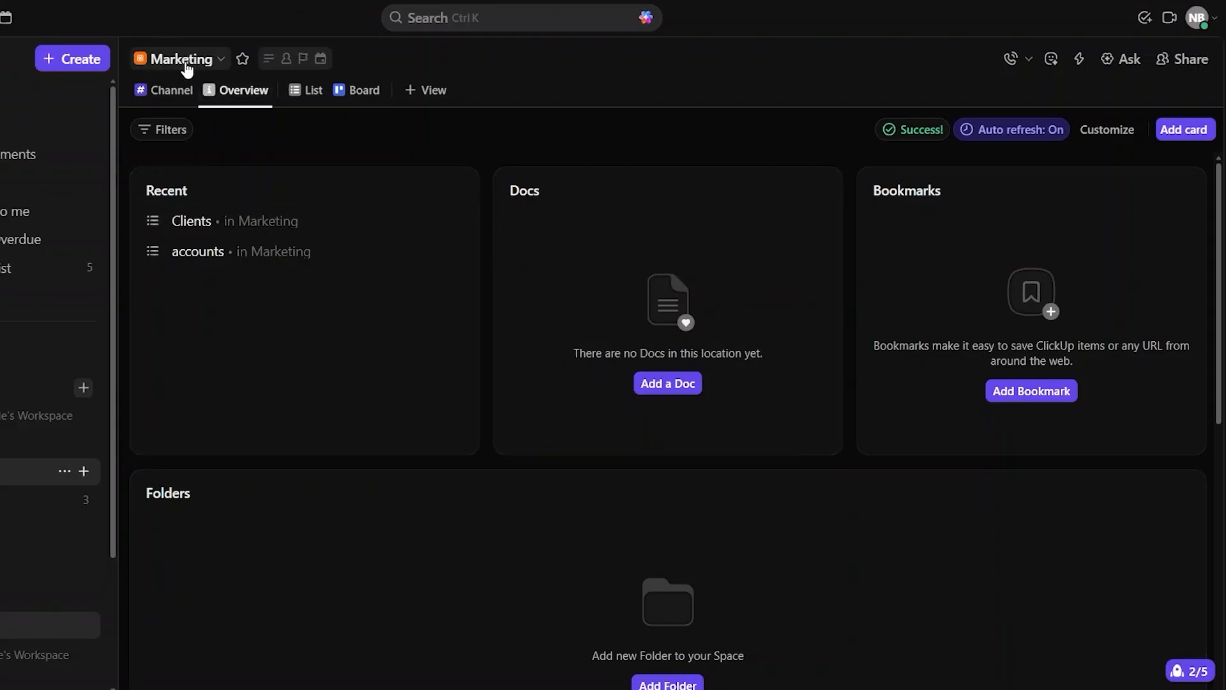
left_click(290, 90)
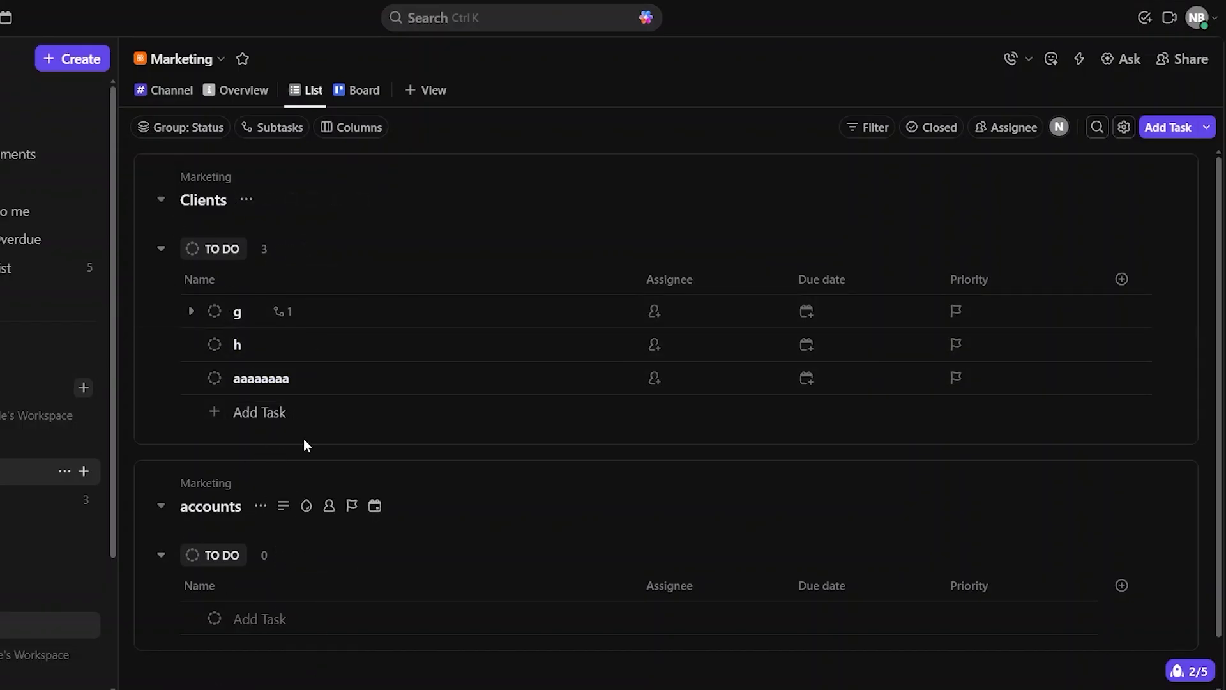
left_click(364, 90)
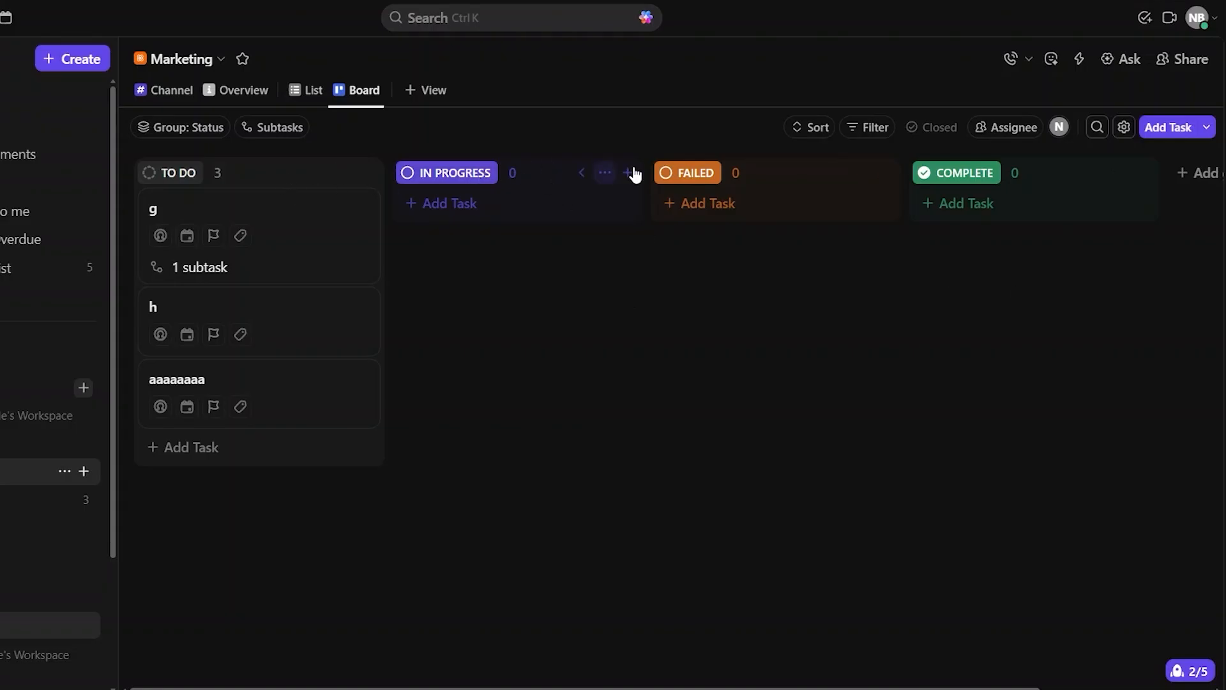
Add a Calendar view to the Marketing space
left_click(415, 95)
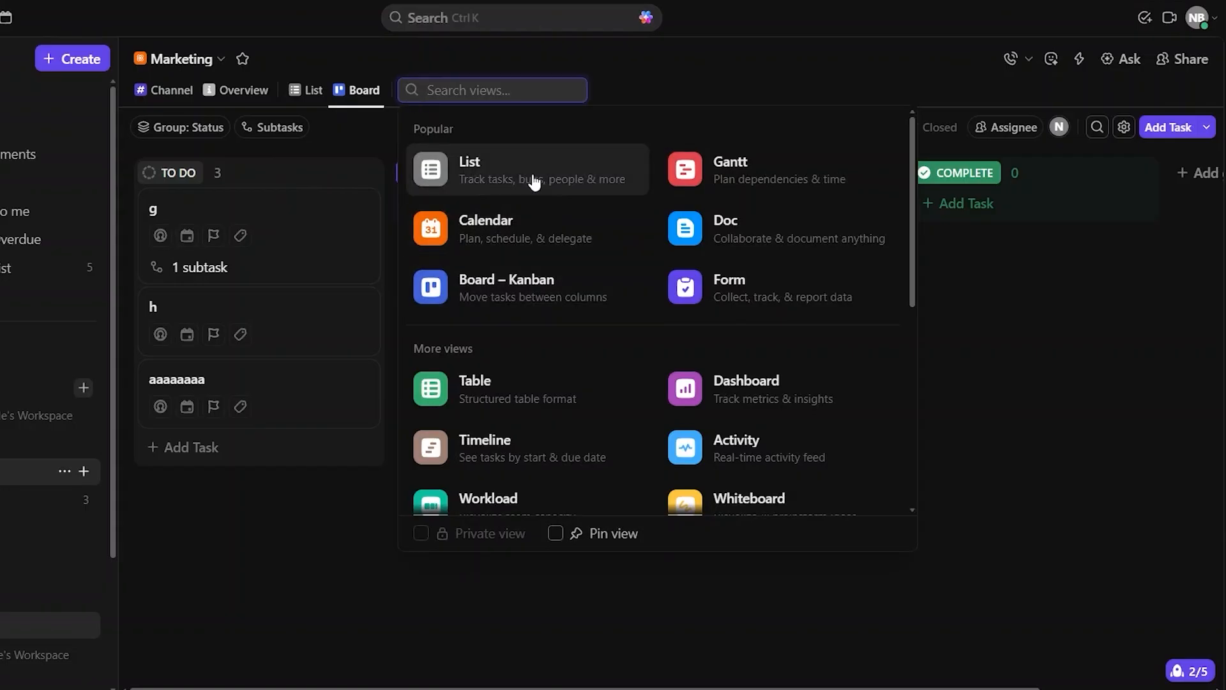
left_click(485, 248)
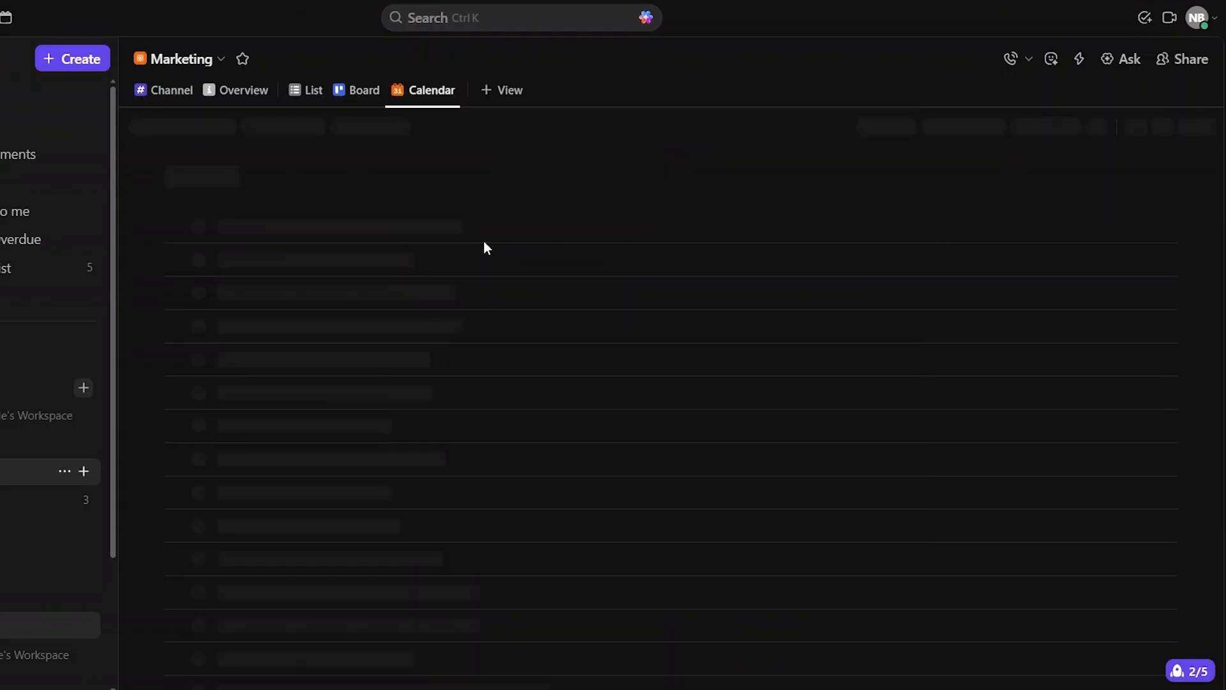
Look through the view types and embeds that can be added to the Marketing space
left_click(499, 93)
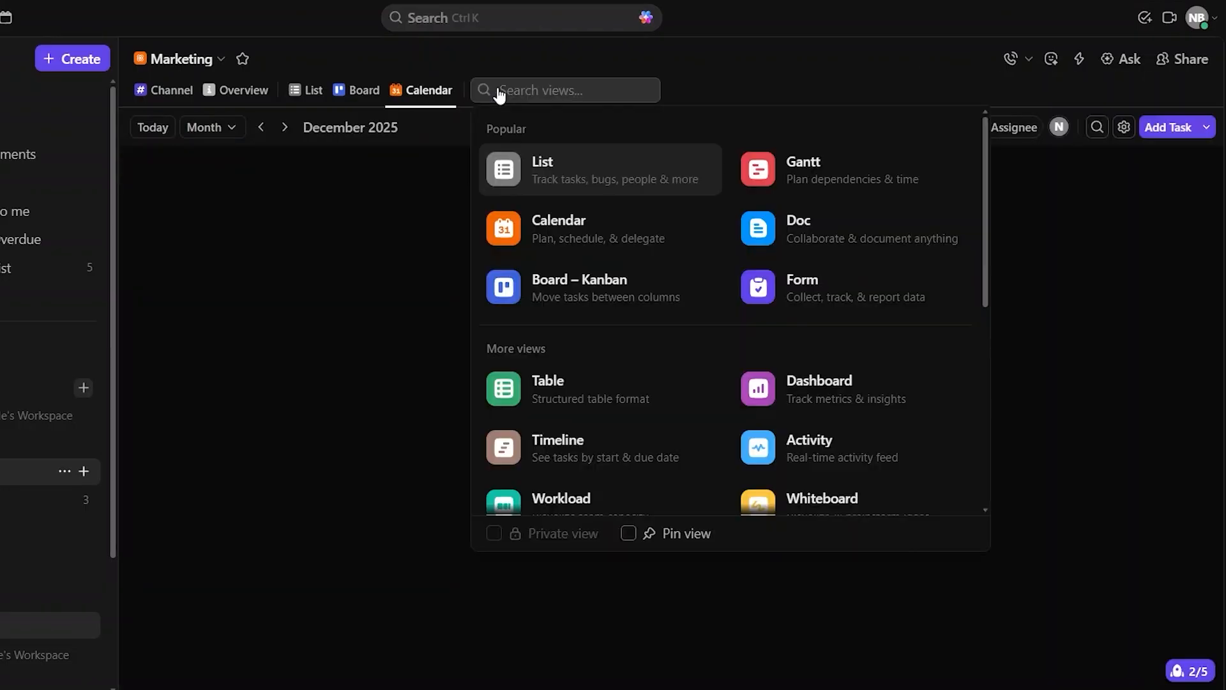
left_click(334, 307)
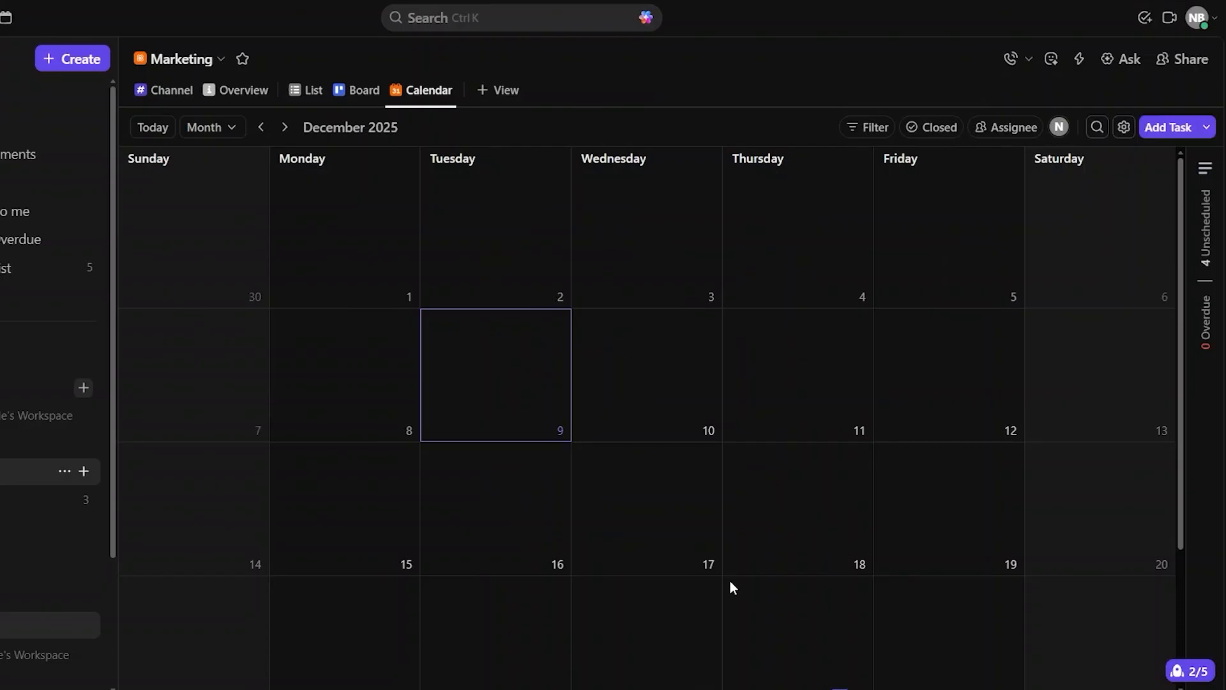
left_click(501, 92)
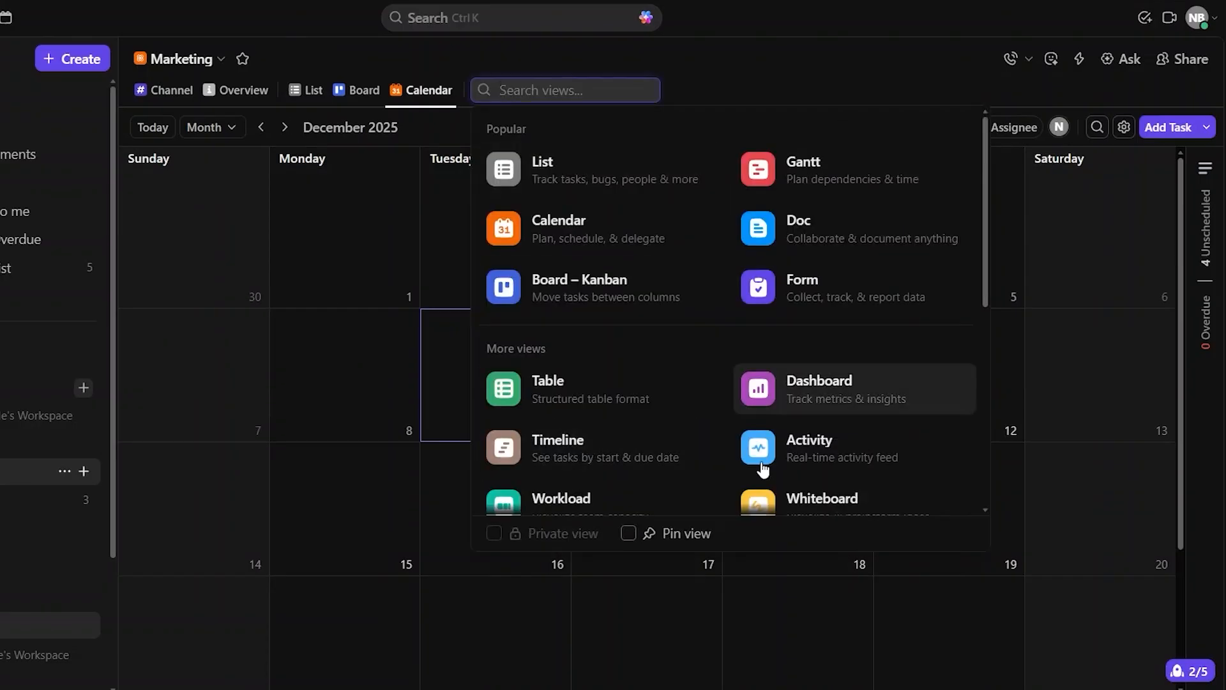
scroll(731, 490, "down", 3)
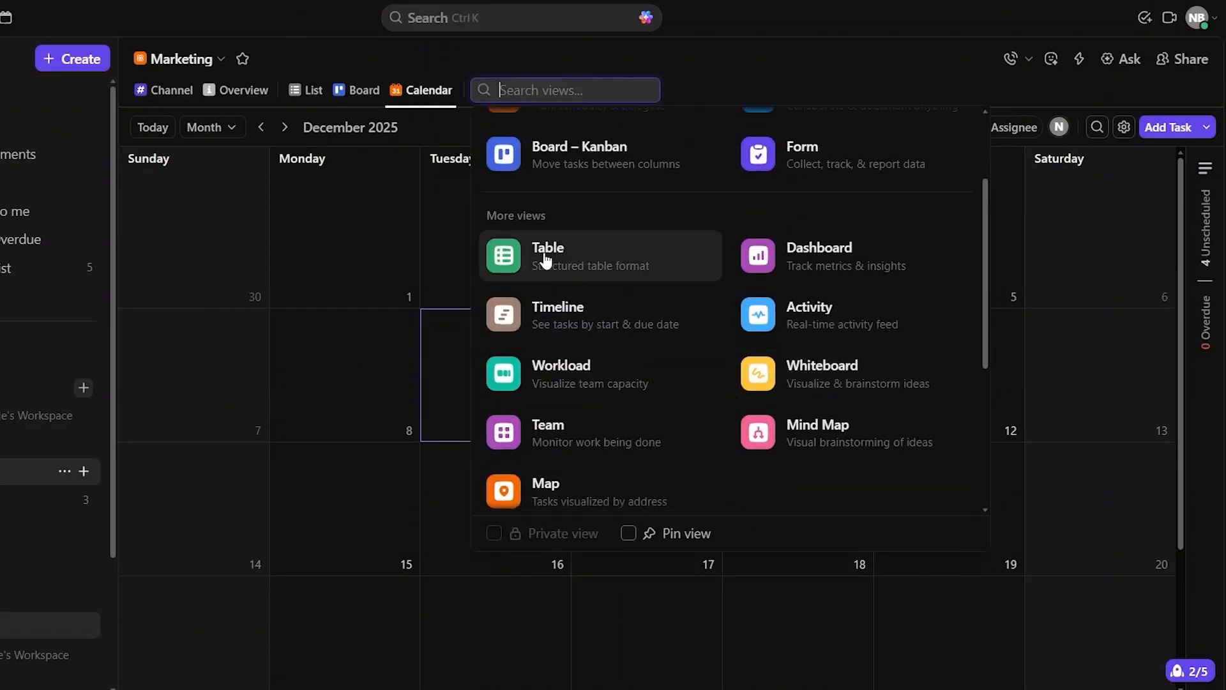
scroll(719, 418, "down", 3)
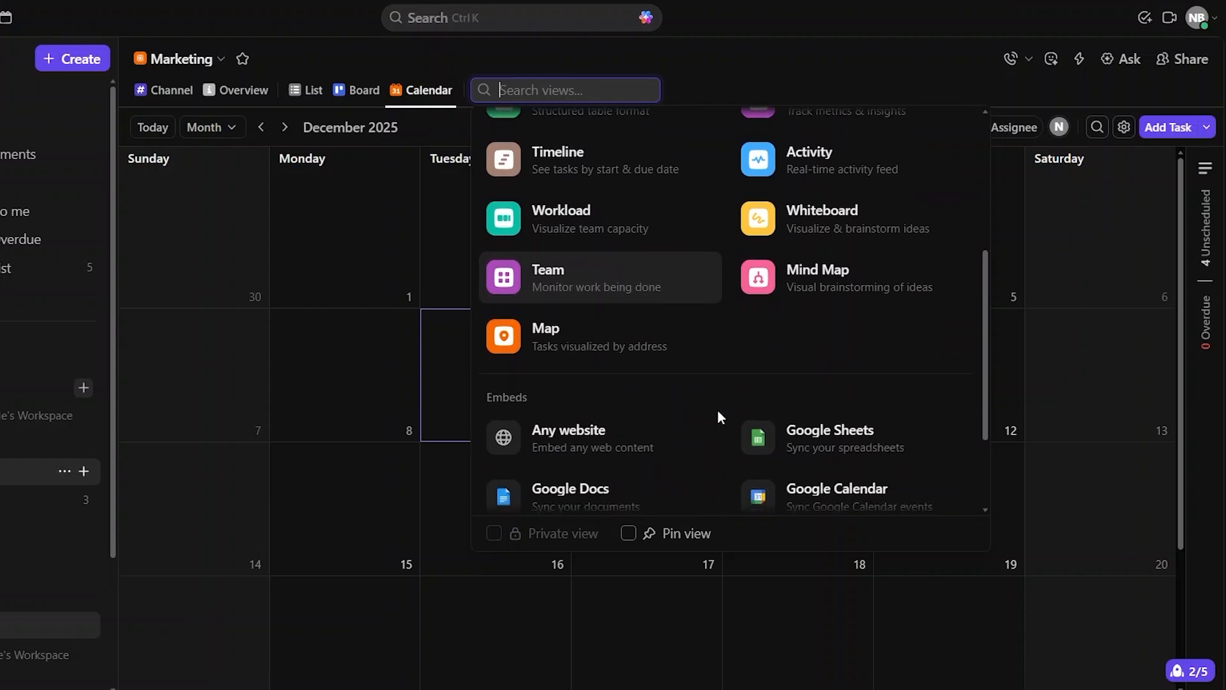
scroll(830, 268, "down", 2)
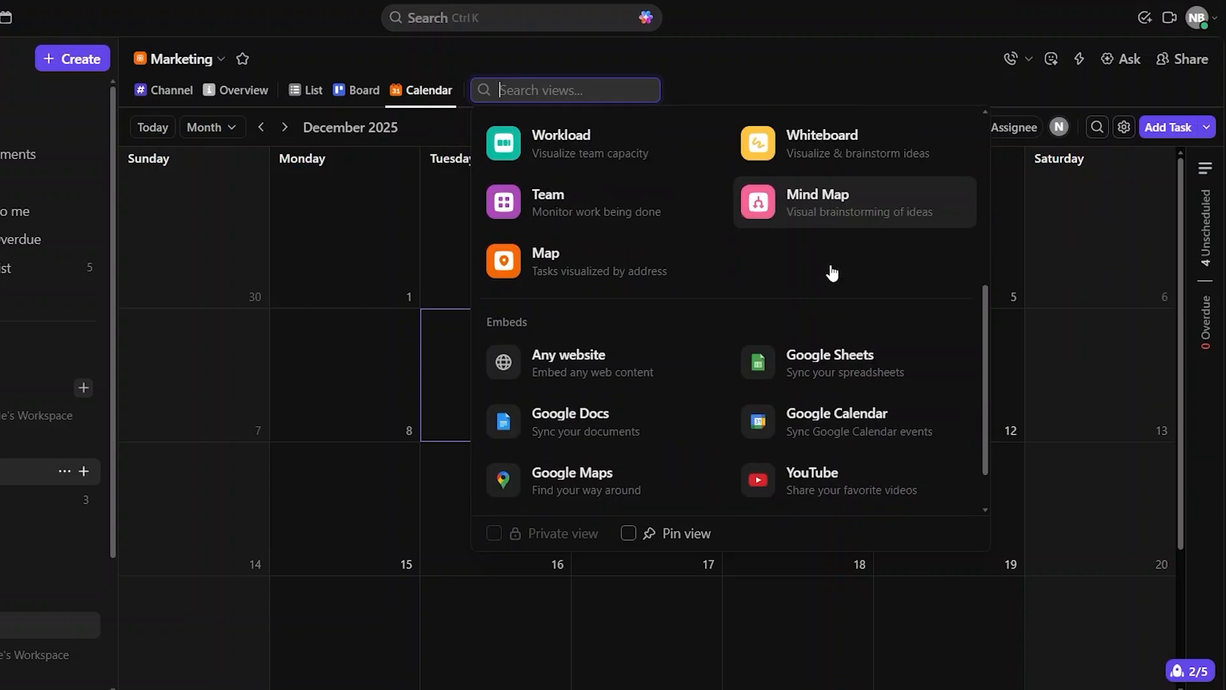
scroll(829, 268, "up", 10)
left_click(729, 59)
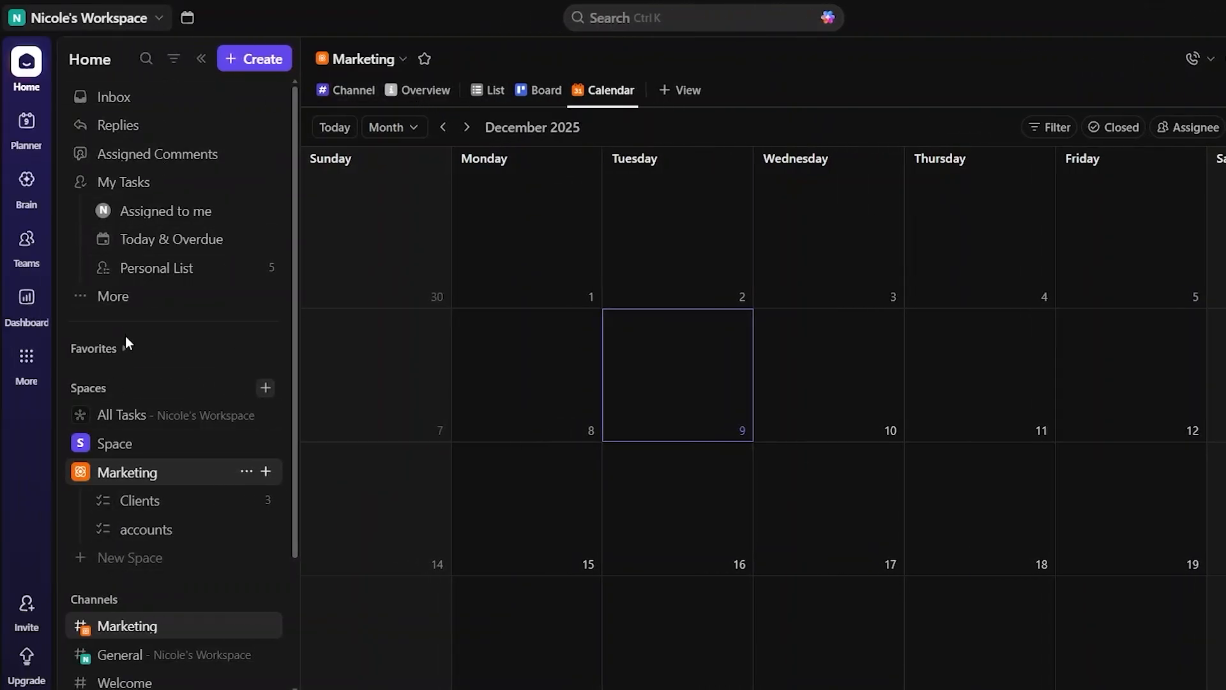
Look over the workspace's spaces, channels and the Marketing space's lists, and show the Marketing space in List view
scroll(121, 460, "down", 3)
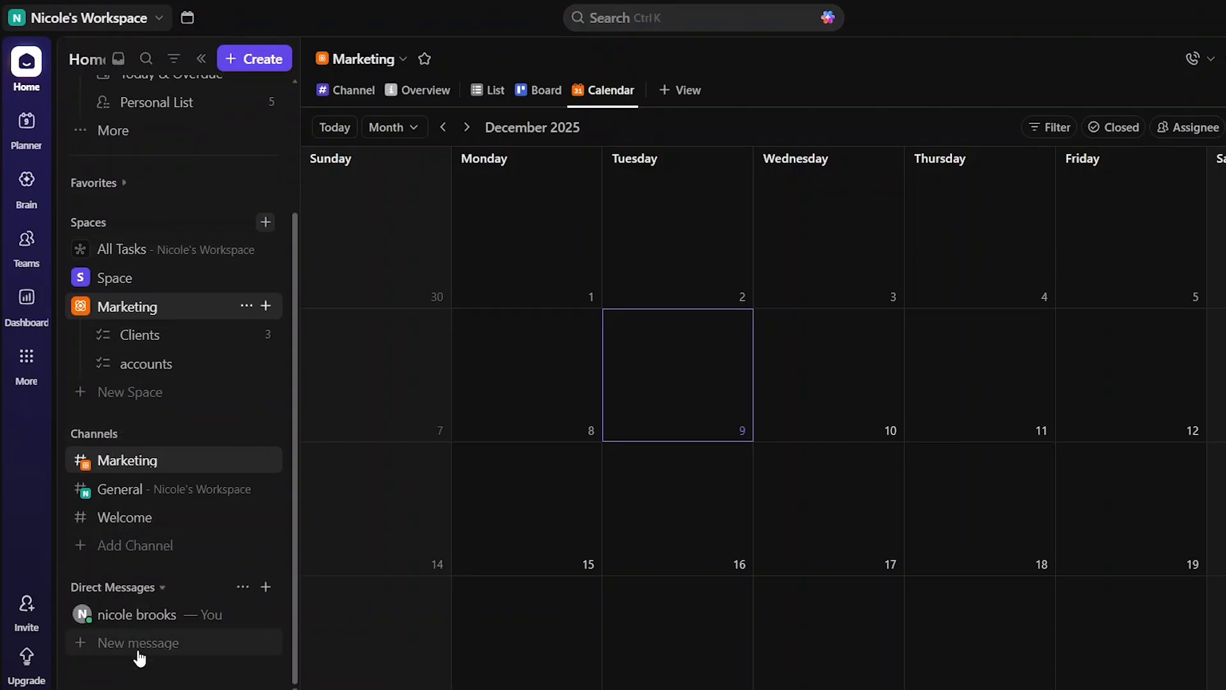
scroll(186, 446, "up", 3)
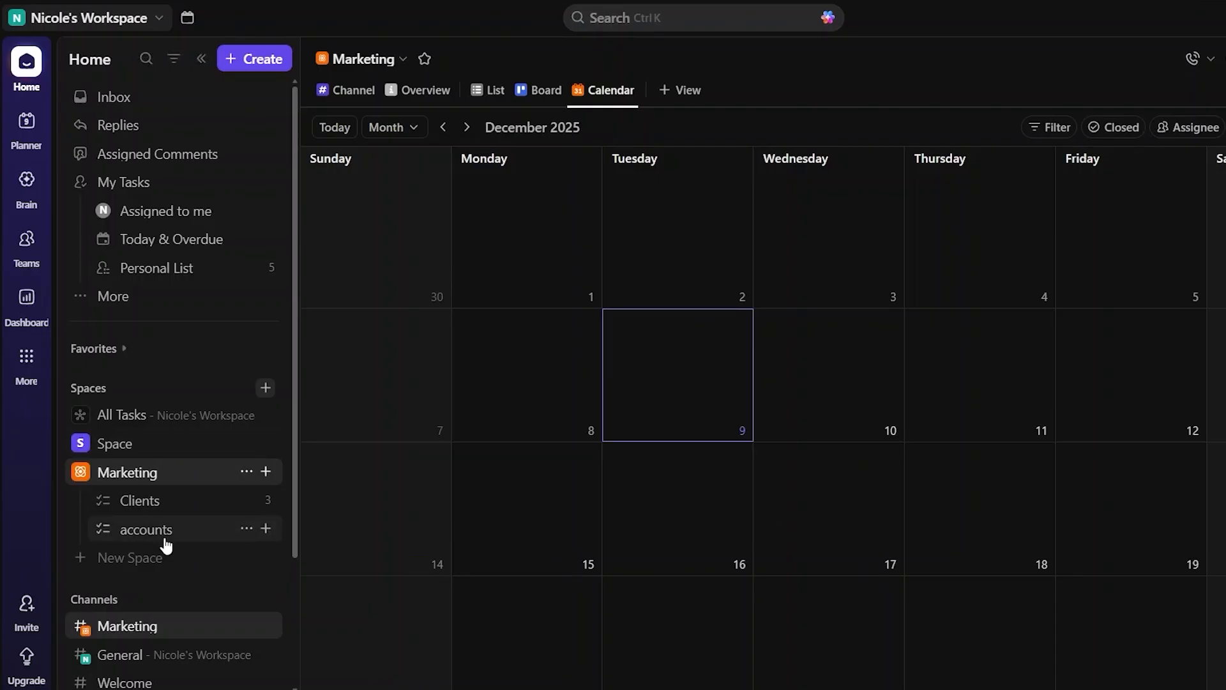
left_click(377, 60)
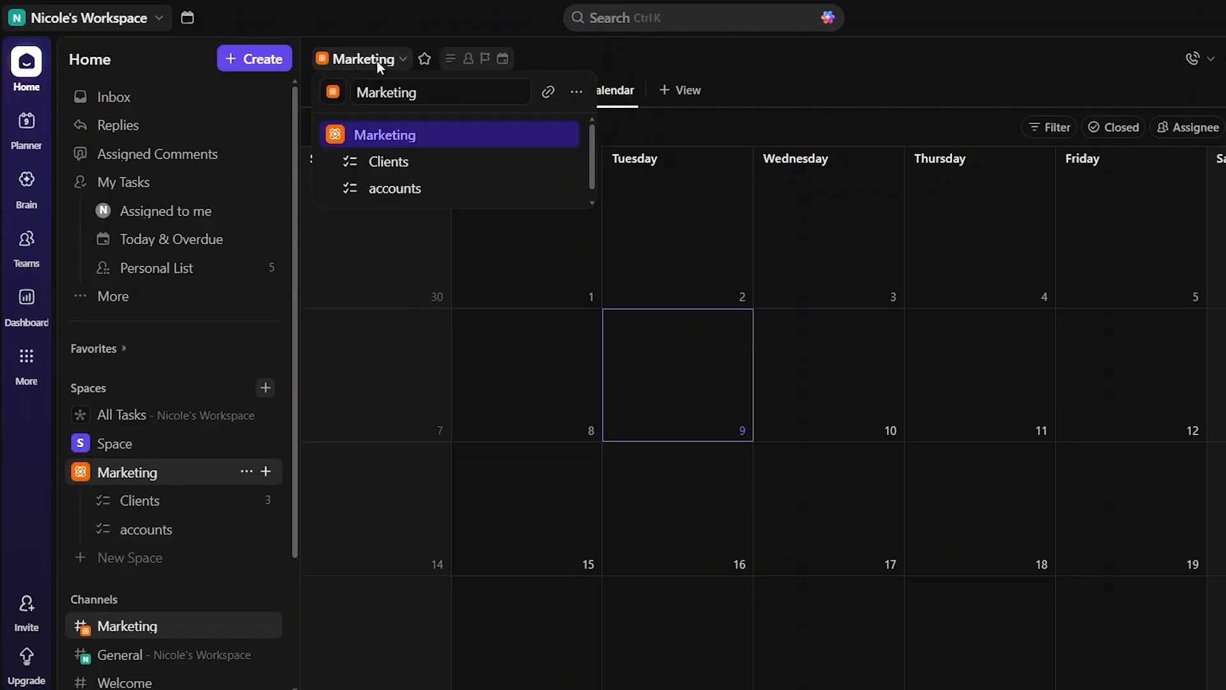
left_click(767, 60)
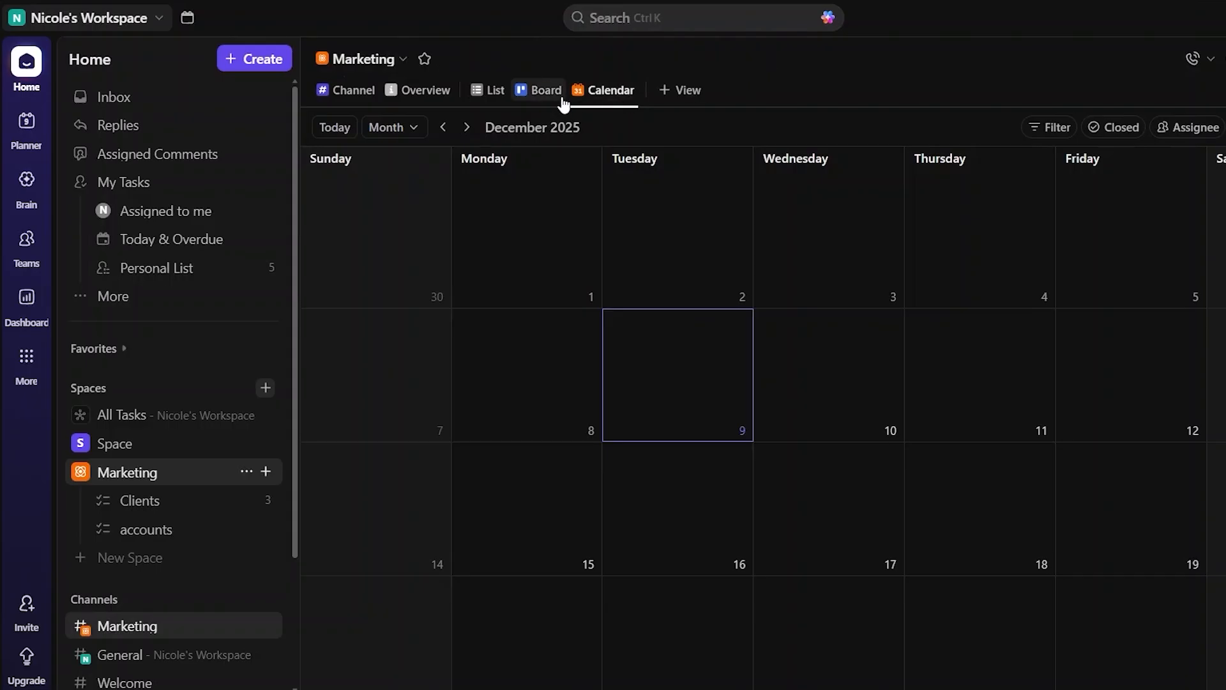
left_click(491, 103)
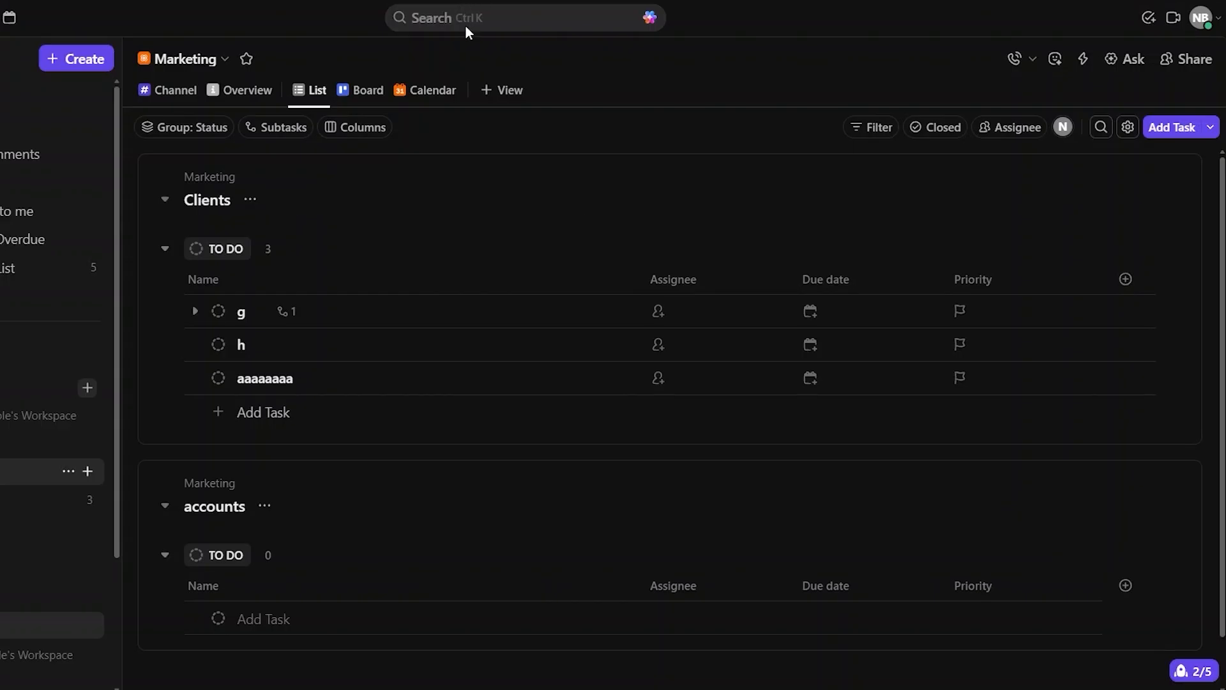
Browse the commands offered in the global search and use the one that goes to the Inbox
left_click(530, 18)
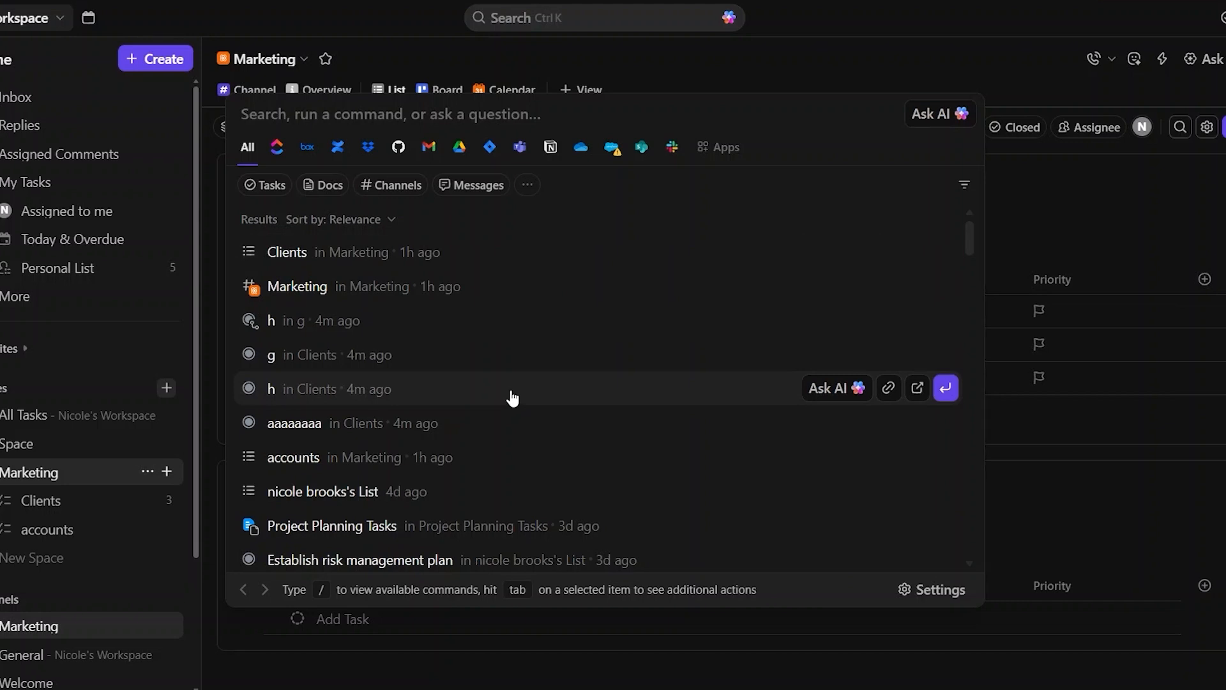
scroll(512, 399, "down", 5)
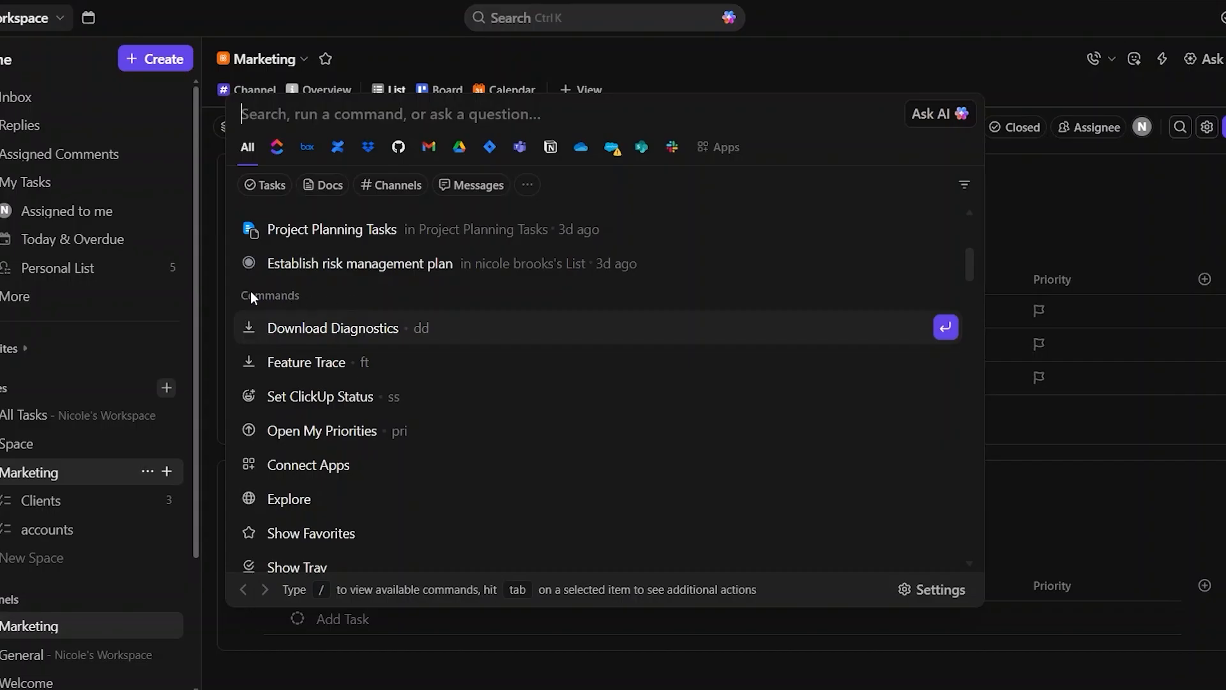
scroll(465, 419, "down", 1)
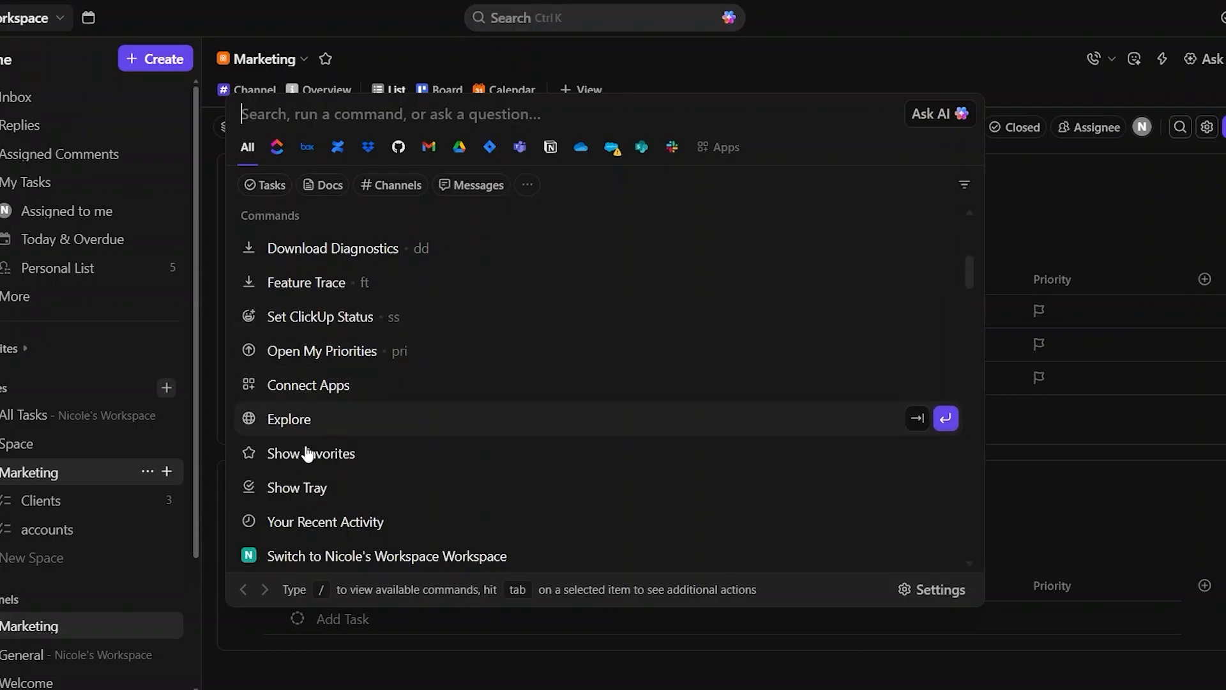
scroll(306, 530, "down", 2)
scroll(344, 531, "down", 4)
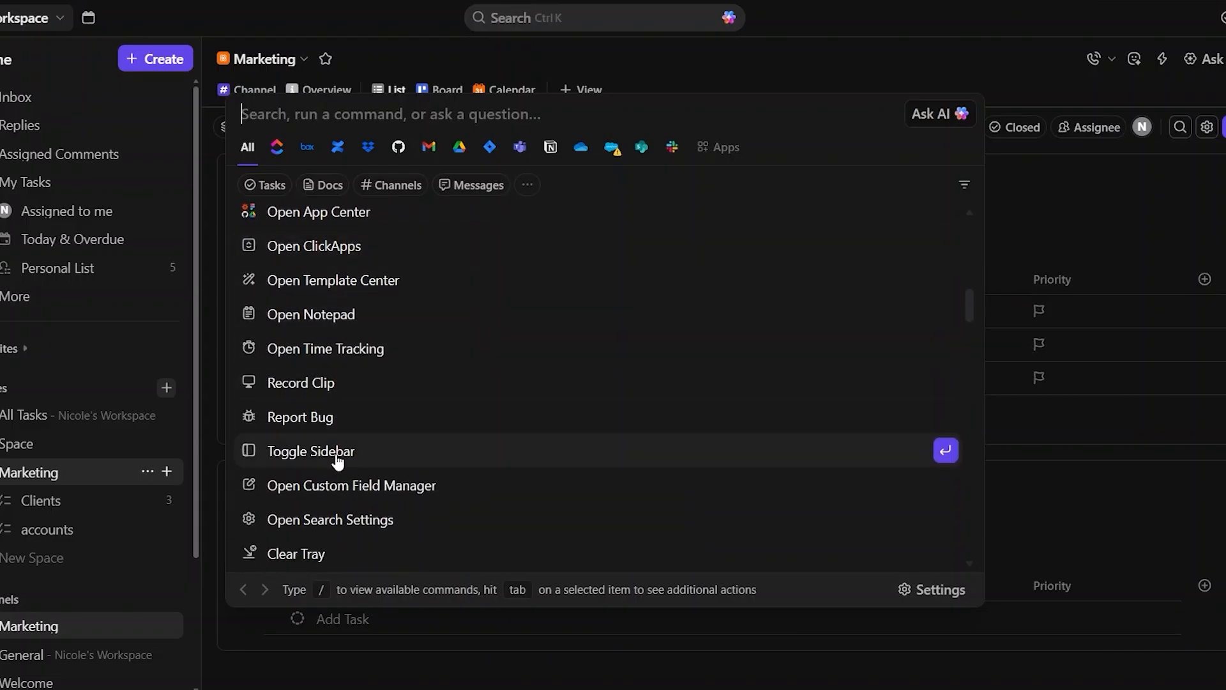
scroll(344, 383, "down", 2)
scroll(346, 408, "down", 2)
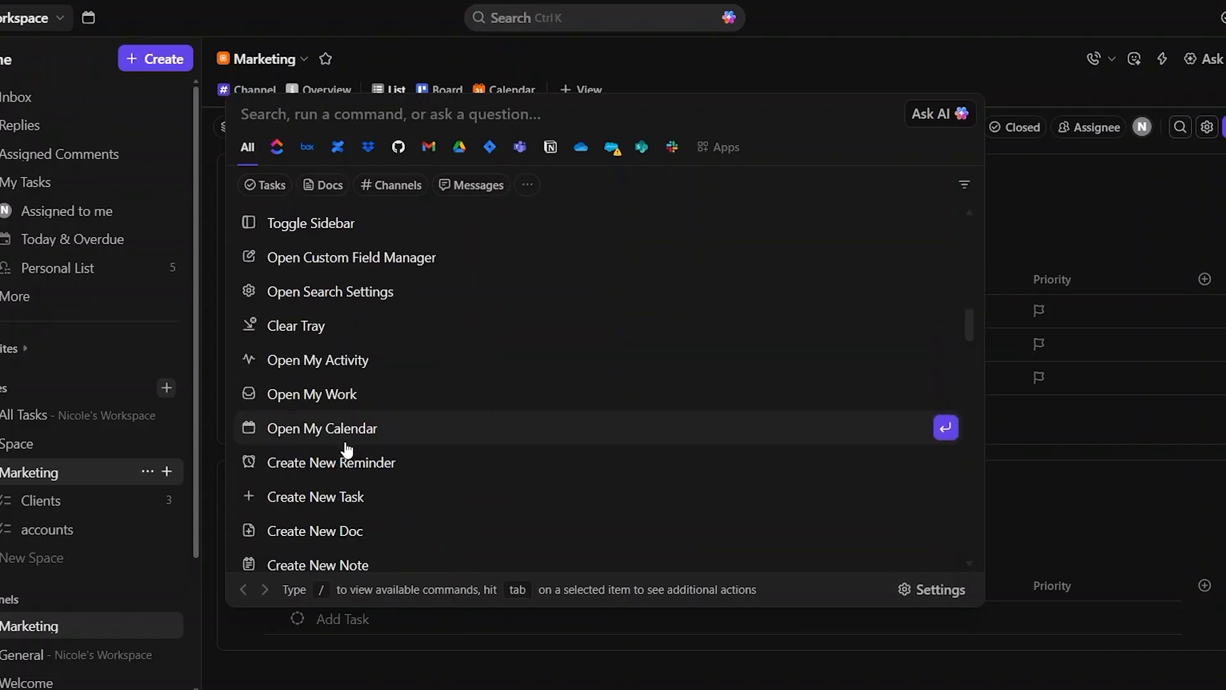
scroll(346, 450, "down", 1)
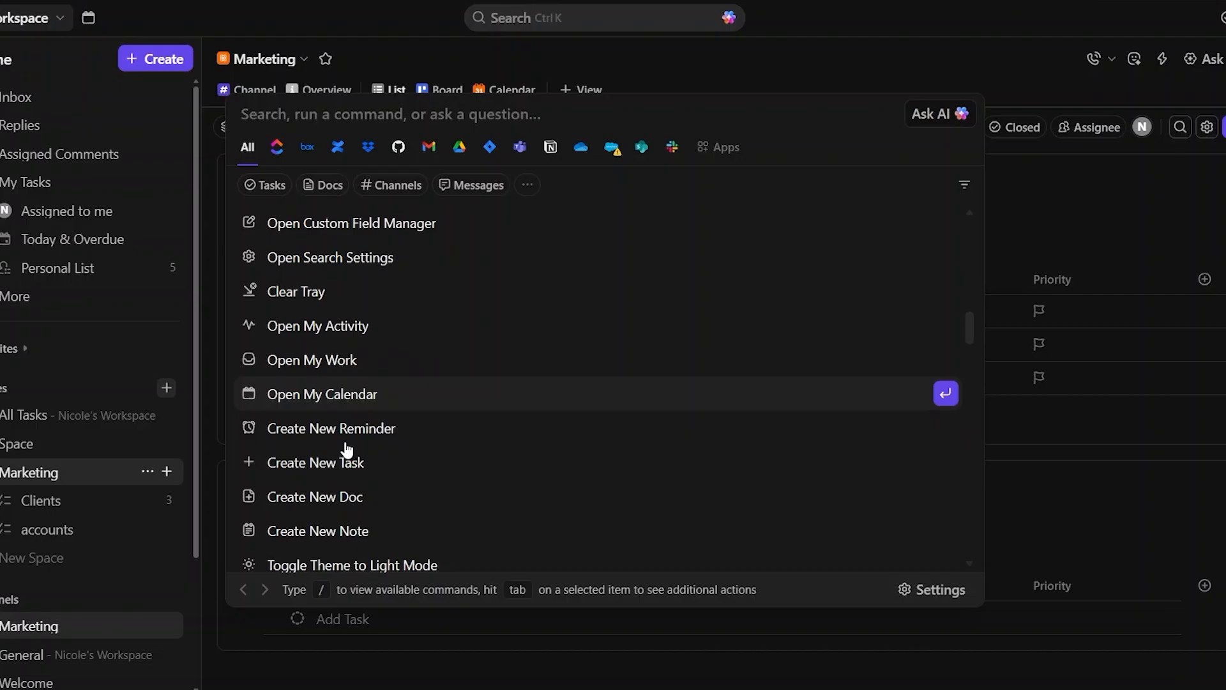
scroll(347, 451, "down", 3)
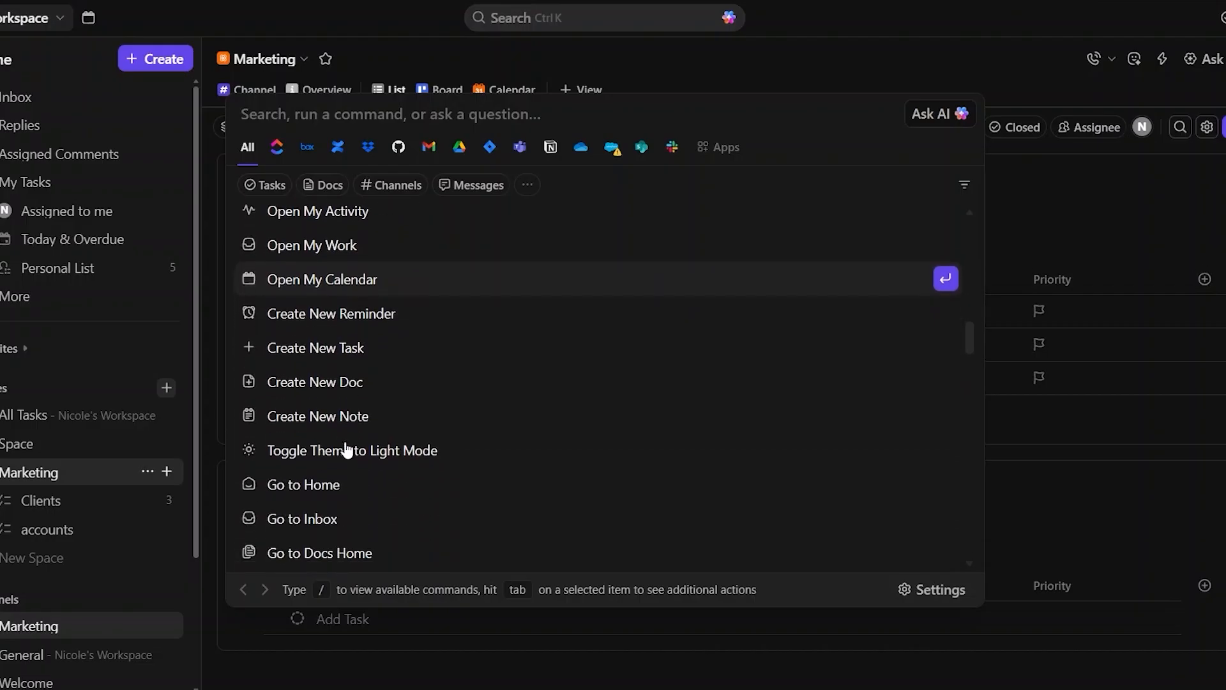
scroll(347, 450, "down", 2)
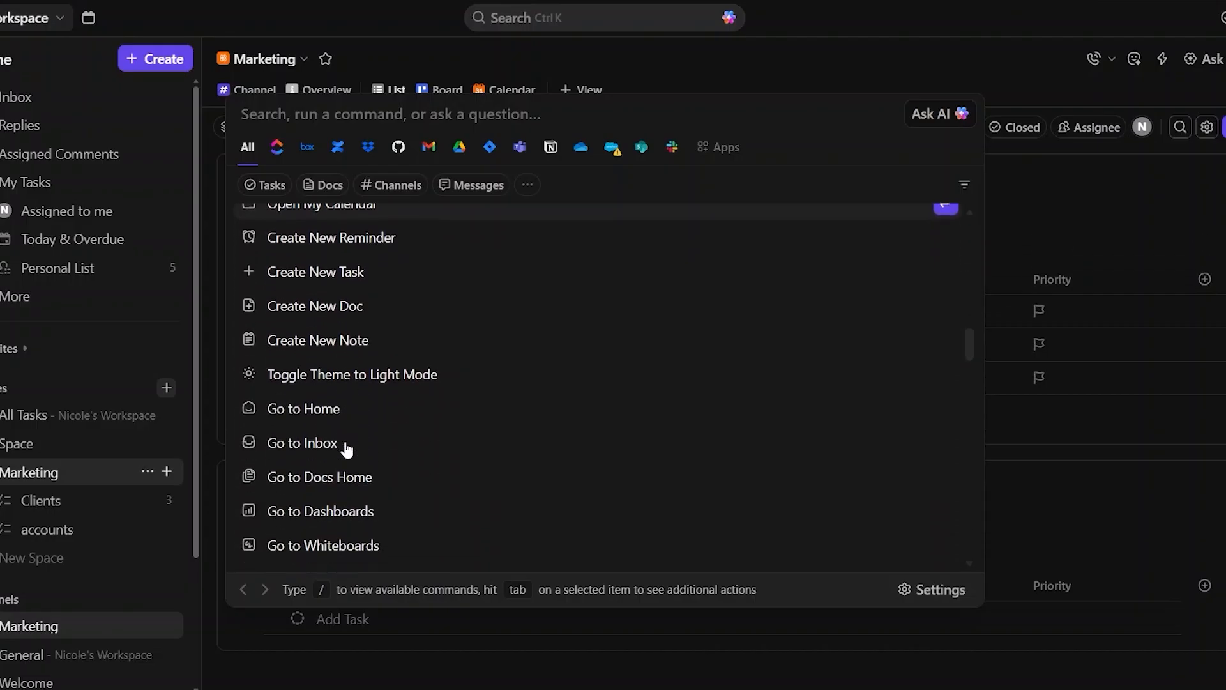
scroll(347, 450, "down", 2)
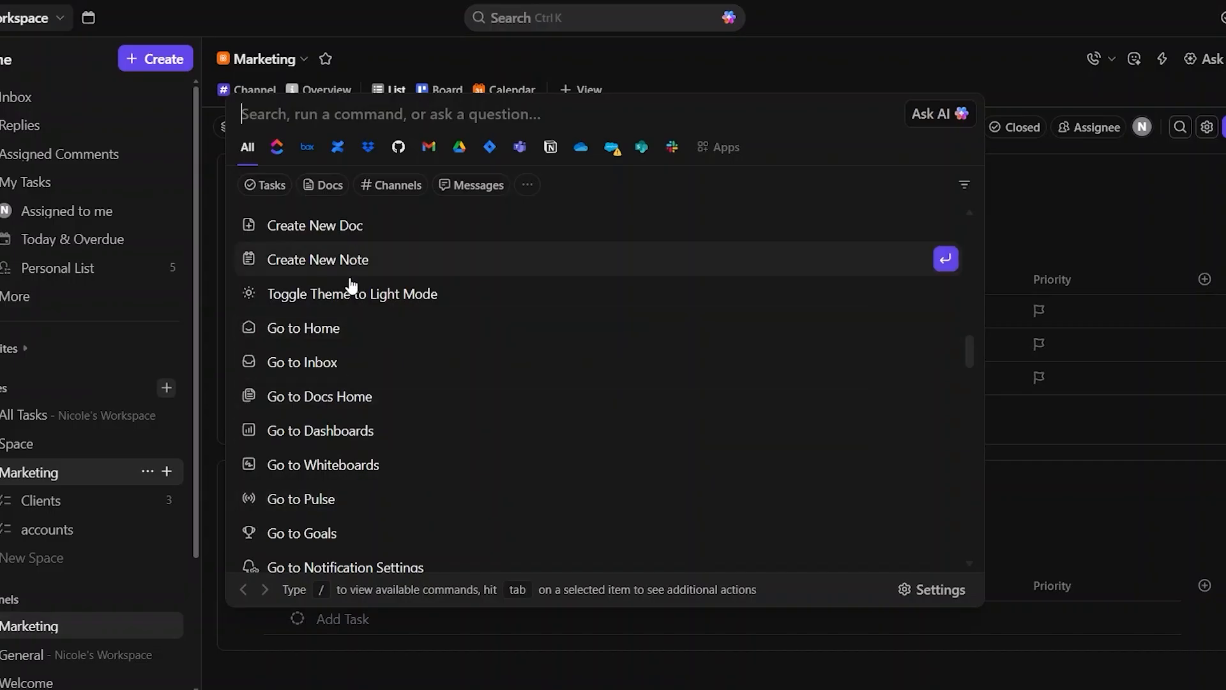
left_click(301, 362)
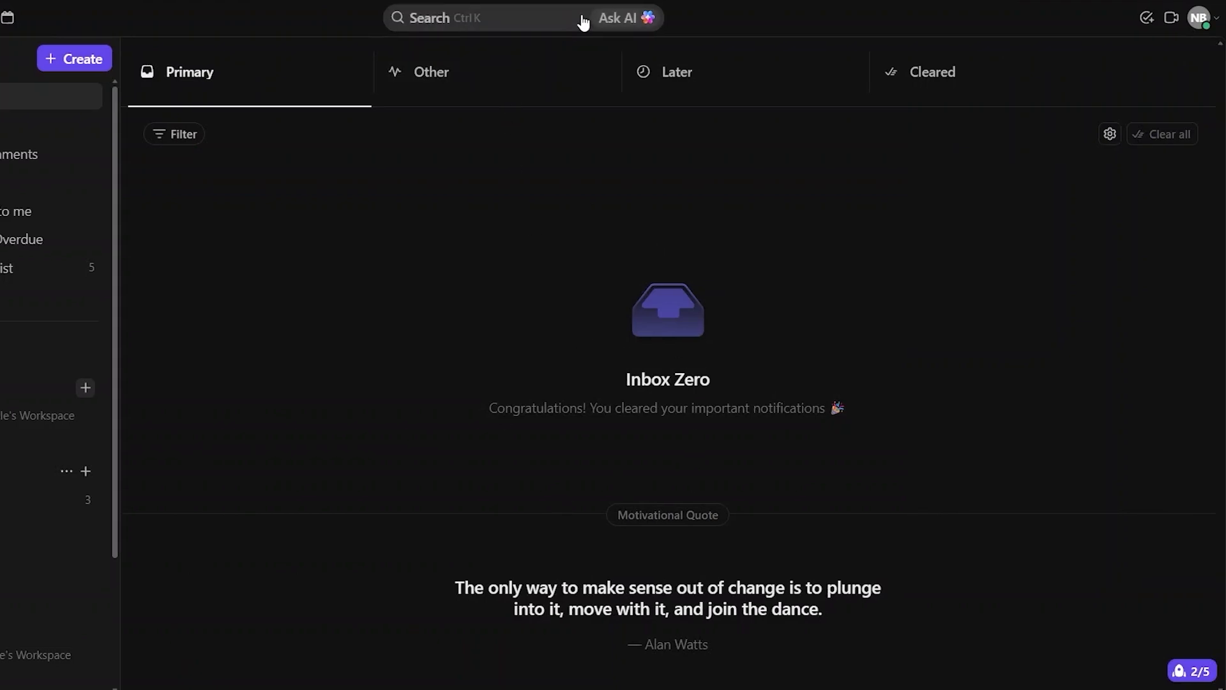
Find the Go to My Tasks command in the global search and run it
left_click(581, 17)
scroll(417, 427, "down", 15)
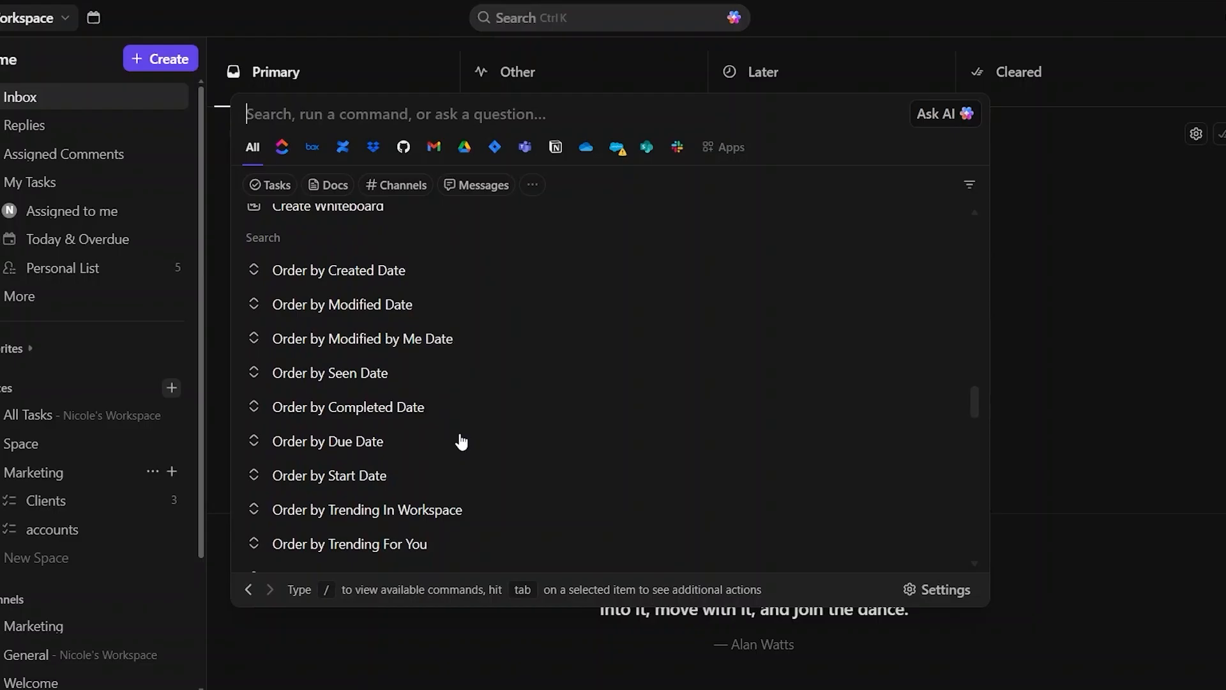
scroll(460, 439, "up", 5)
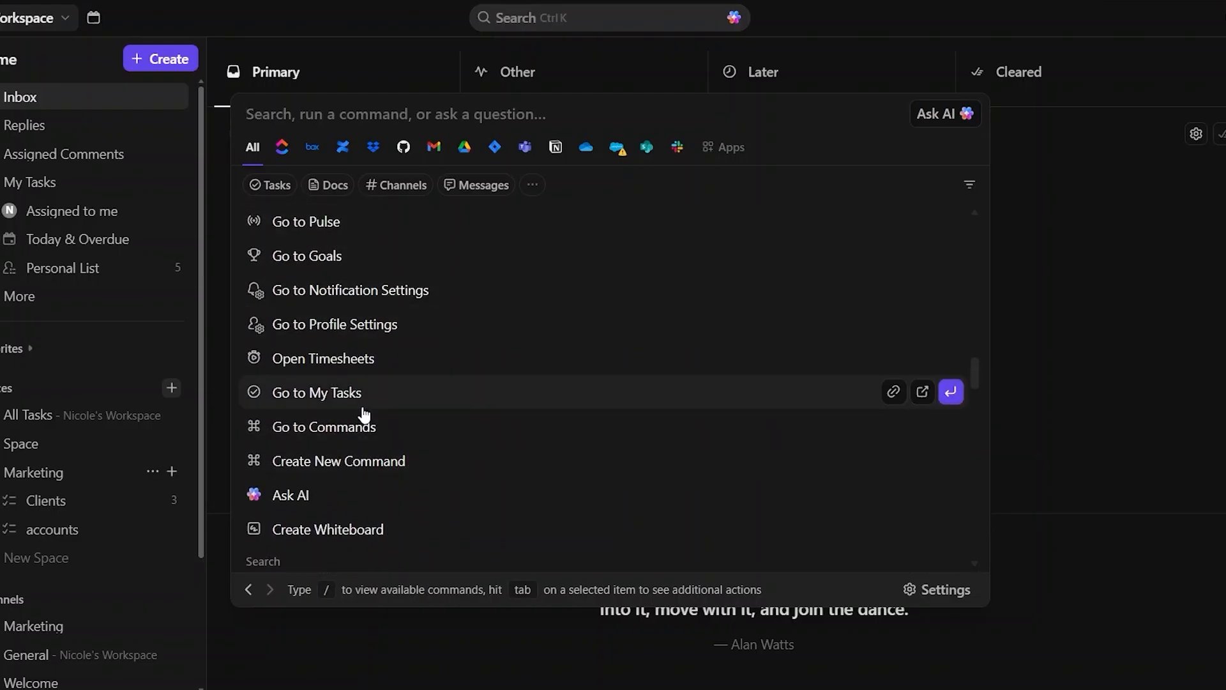
left_click(310, 392)
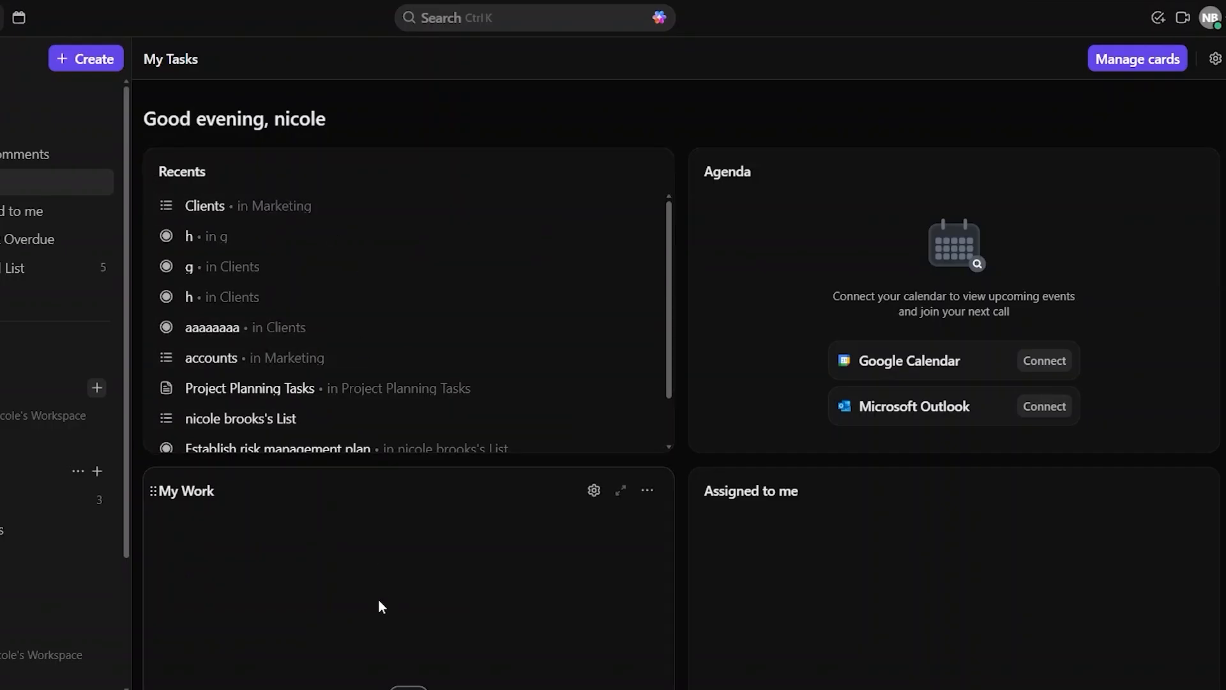
Filter the global search to Channels and open Drafts & Sent from the results
left_click(546, 18)
key("Down")
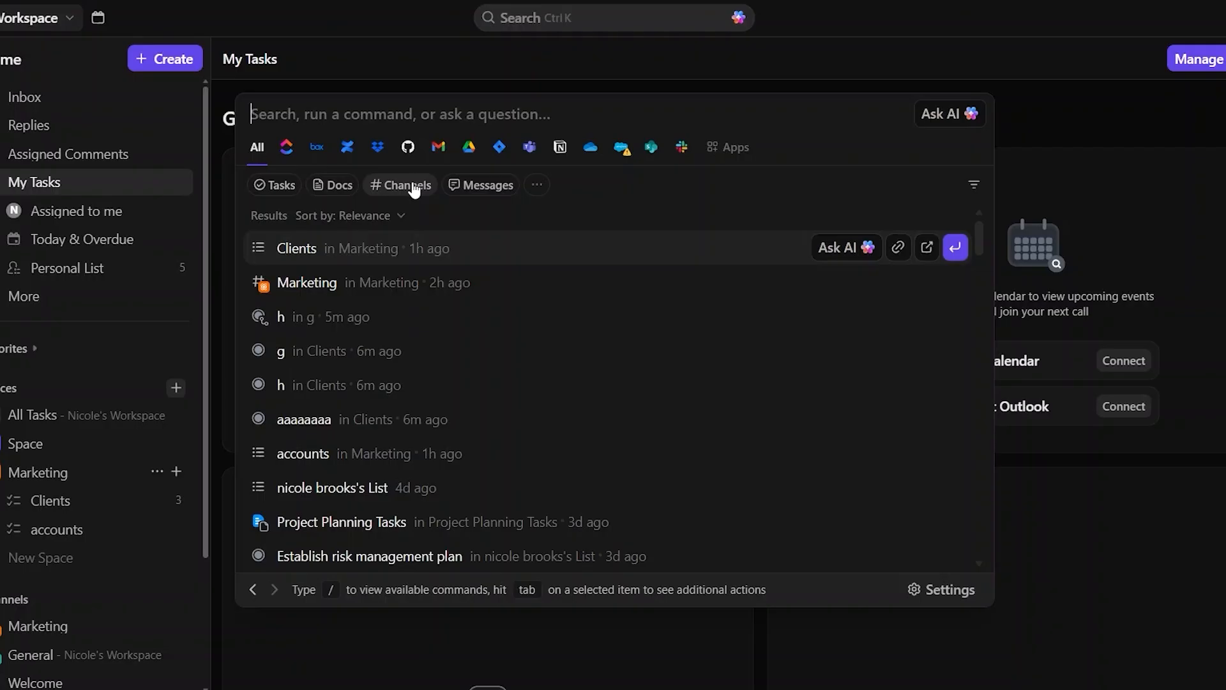
left_click(413, 190)
scroll(357, 374, "down", 2)
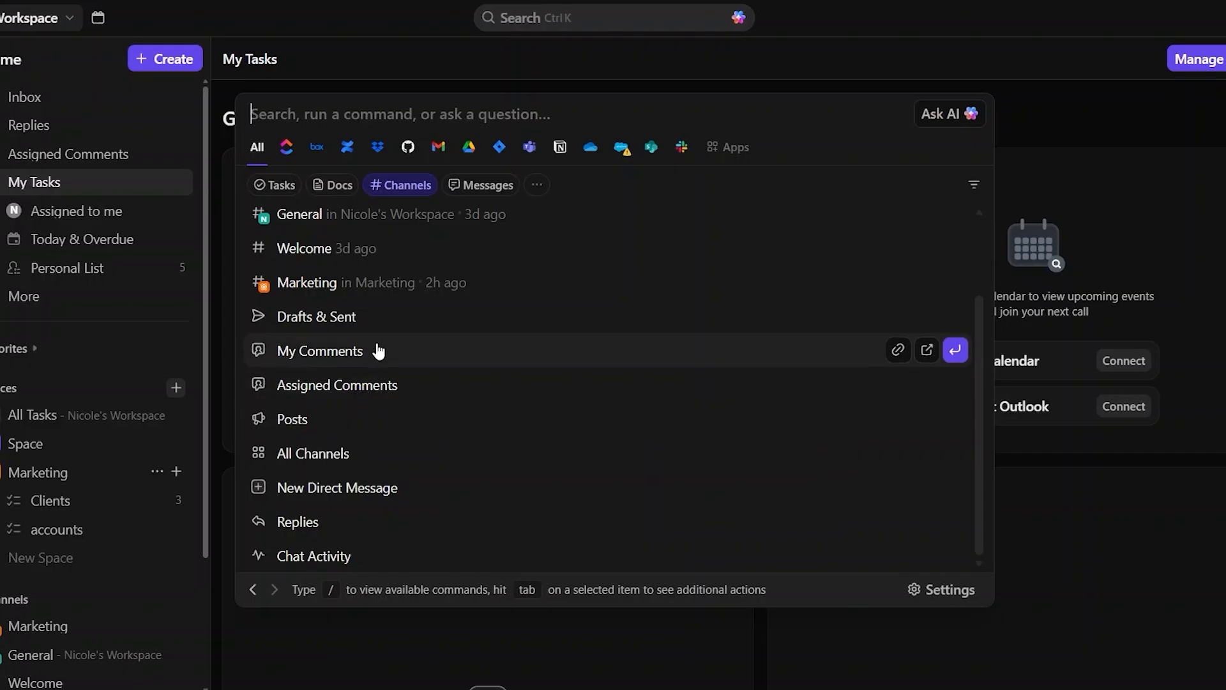
scroll(396, 249, "up", 1)
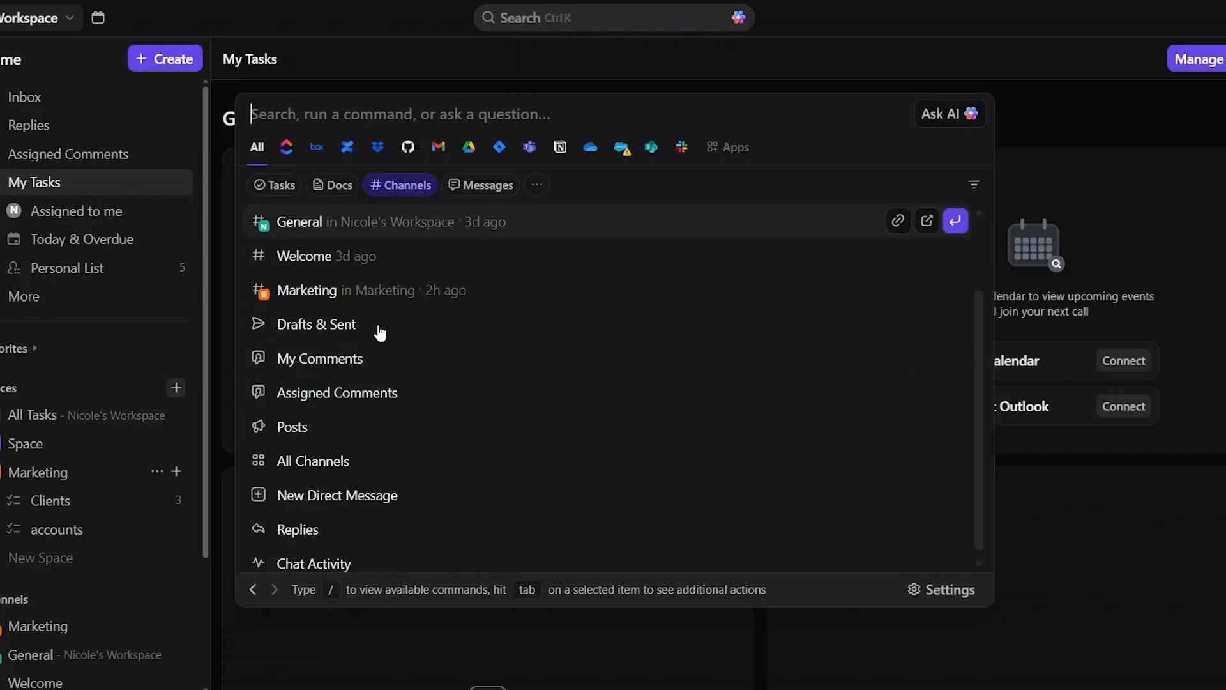
left_click(344, 325)
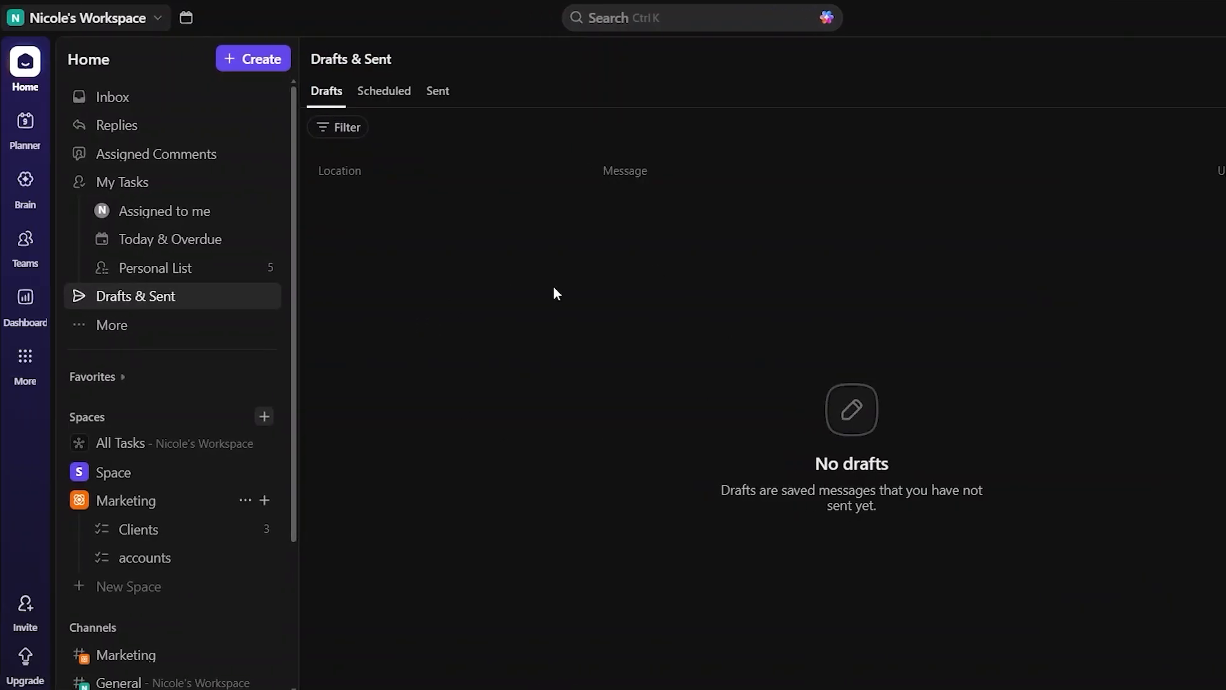
left_click(676, 17)
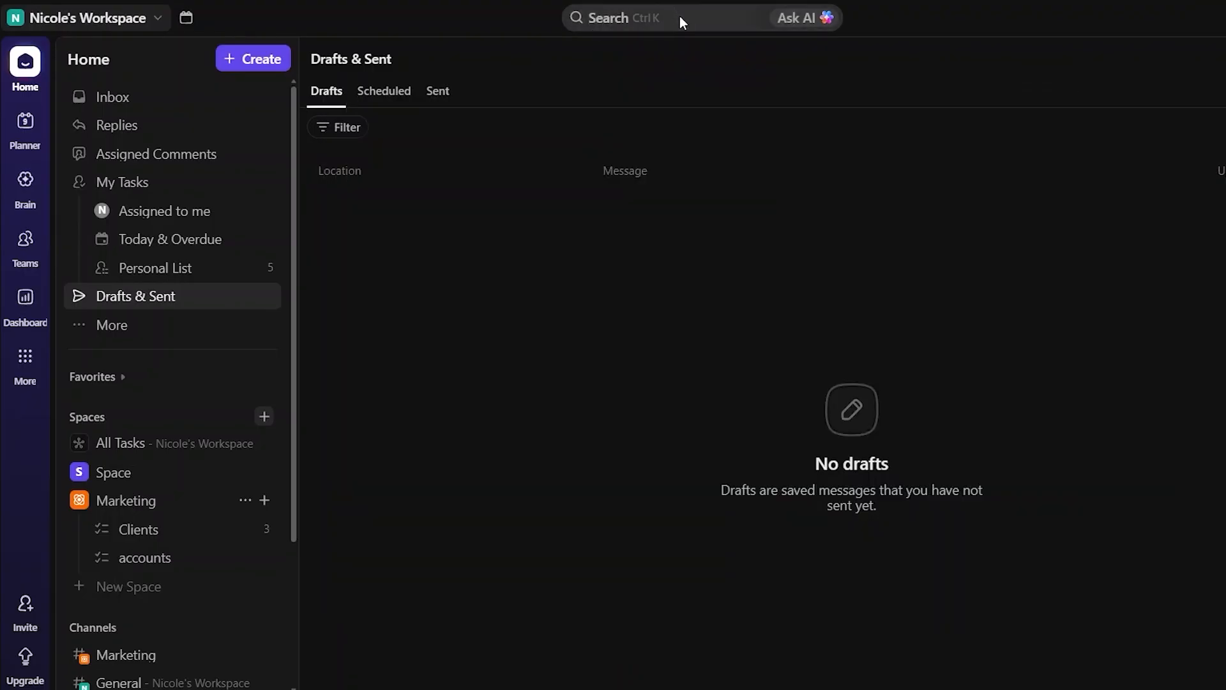
left_click(679, 17)
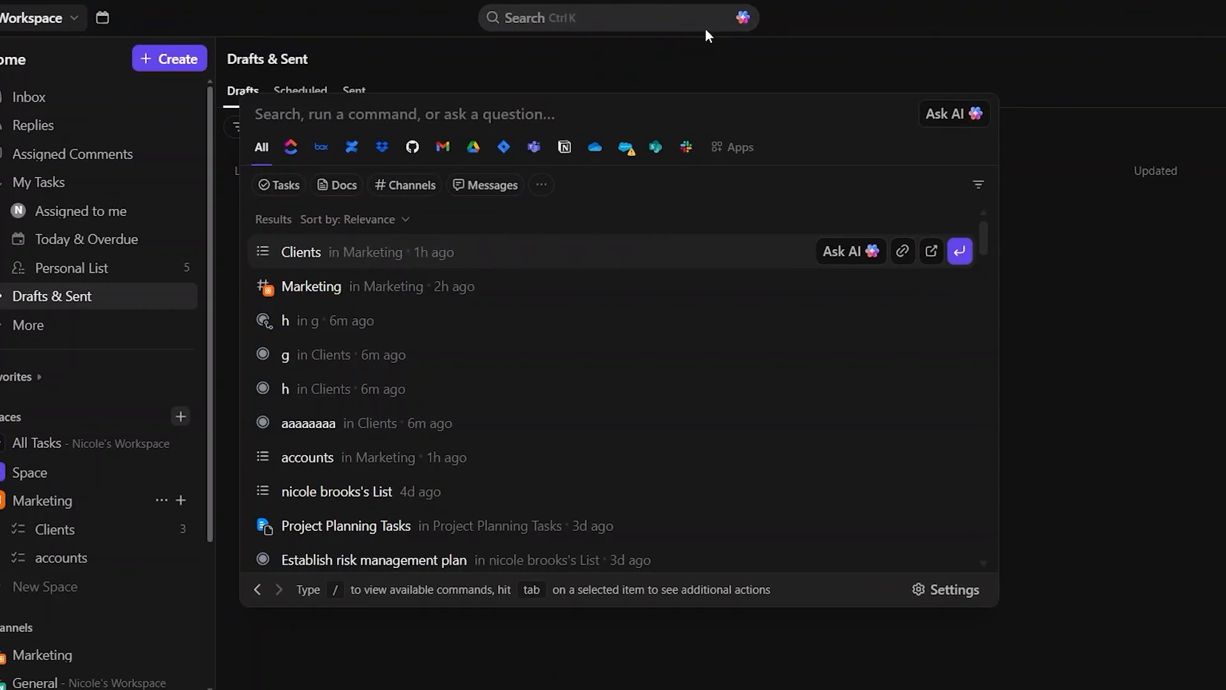
left_click(704, 67)
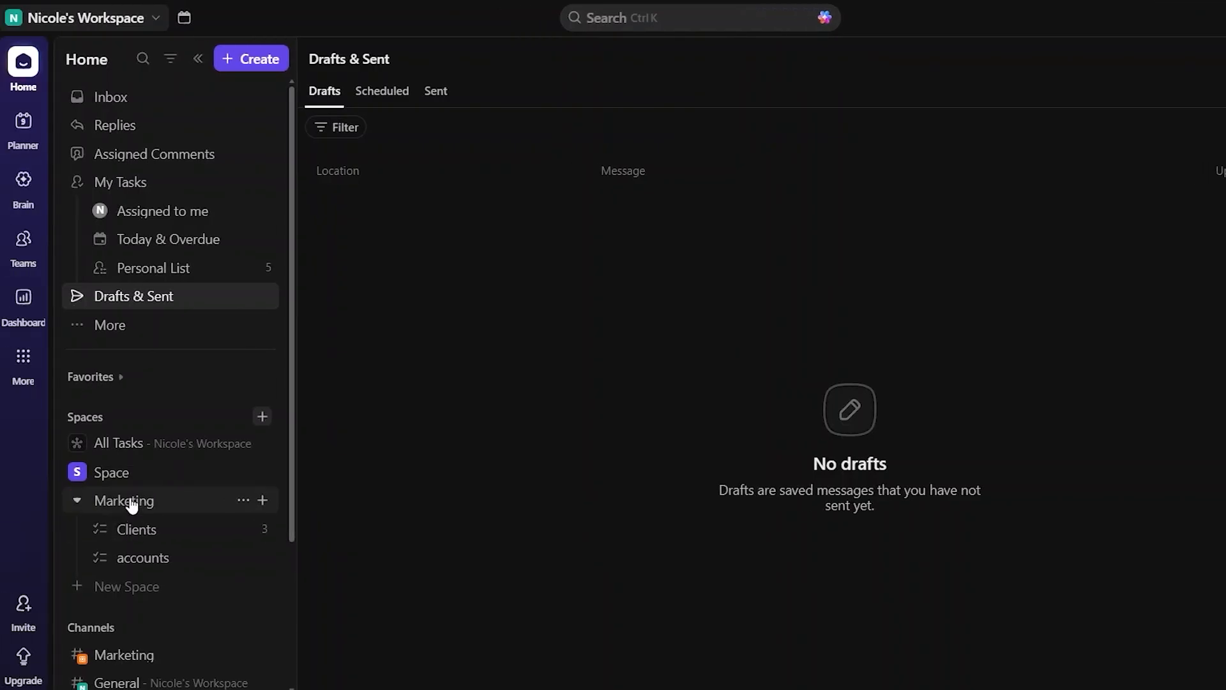
Open the Marketing space from the Spaces list and bring up the AI assistant for that space
left_click(131, 502)
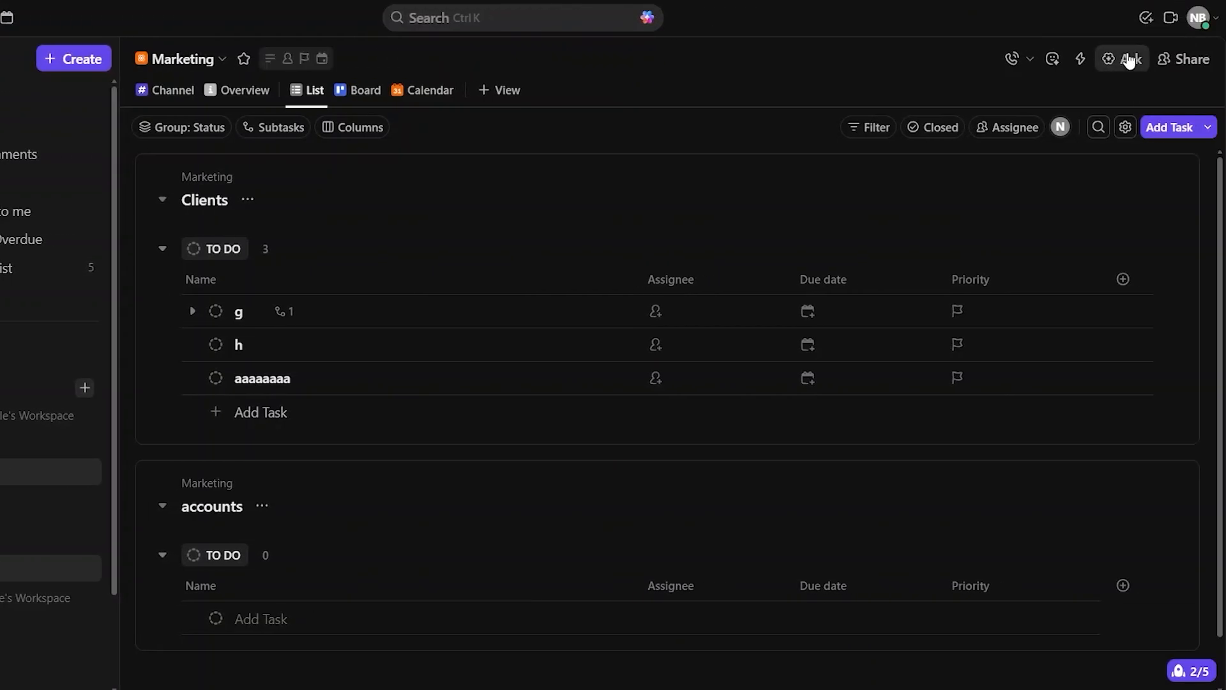
left_click(1130, 59)
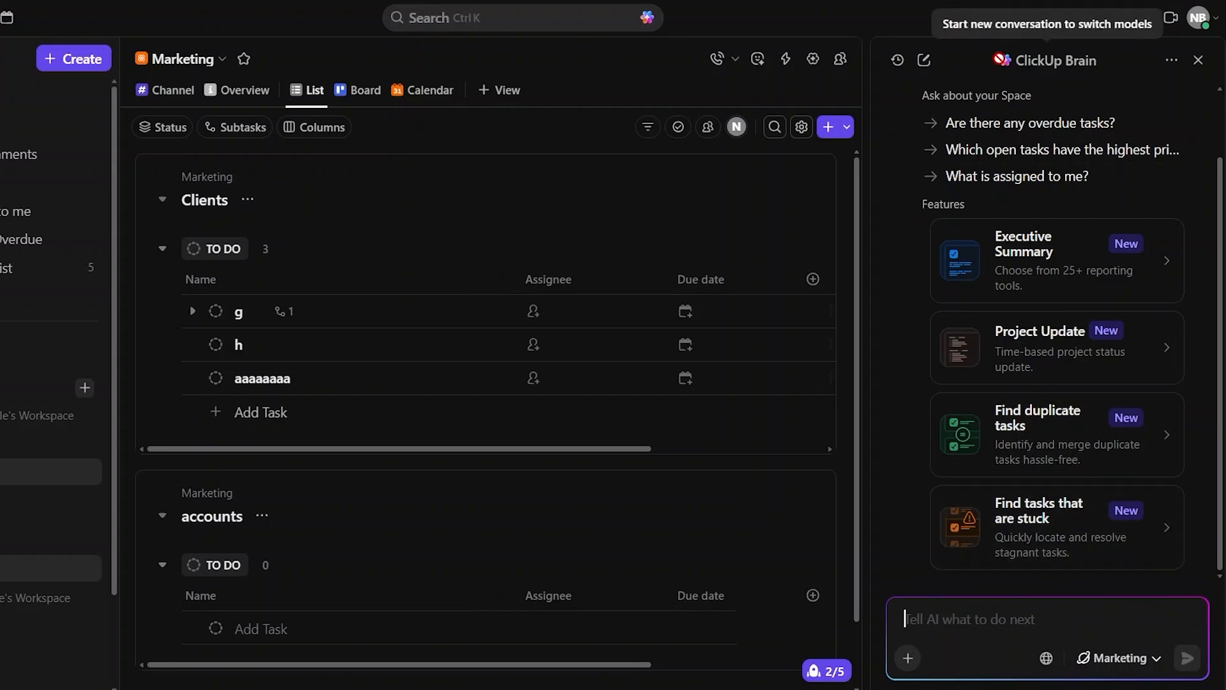
type("create marketing tasks")
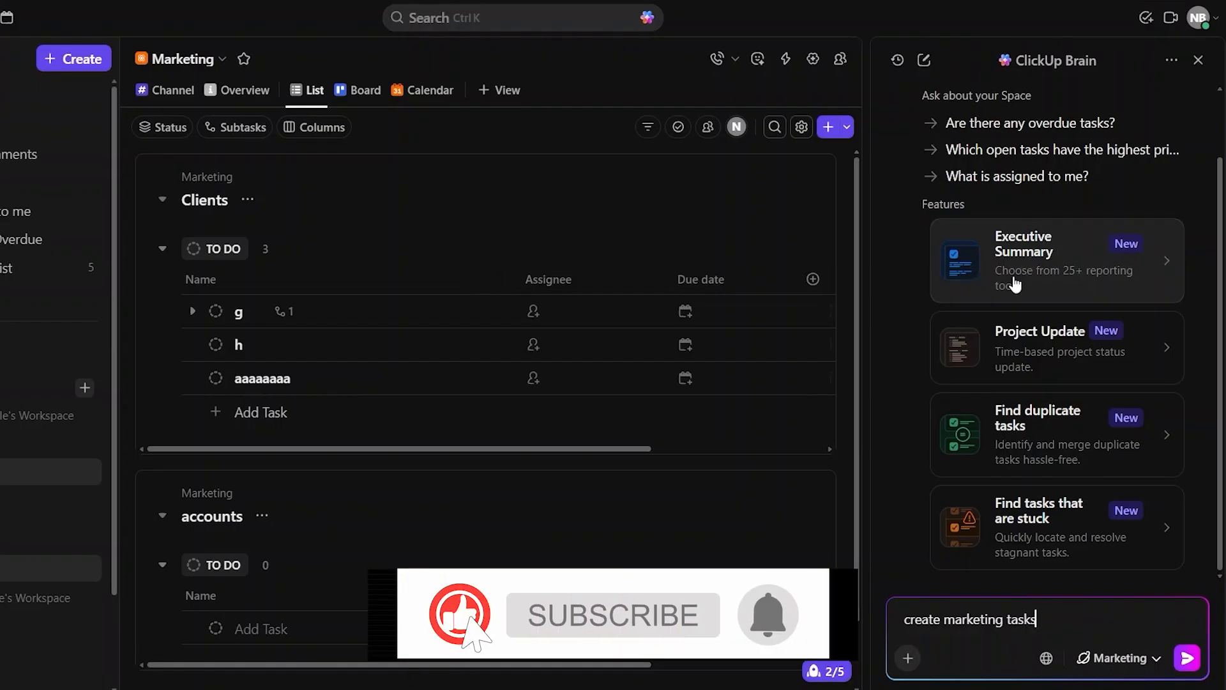
key("ctrl+a")
key("BackSpace")
type("2")
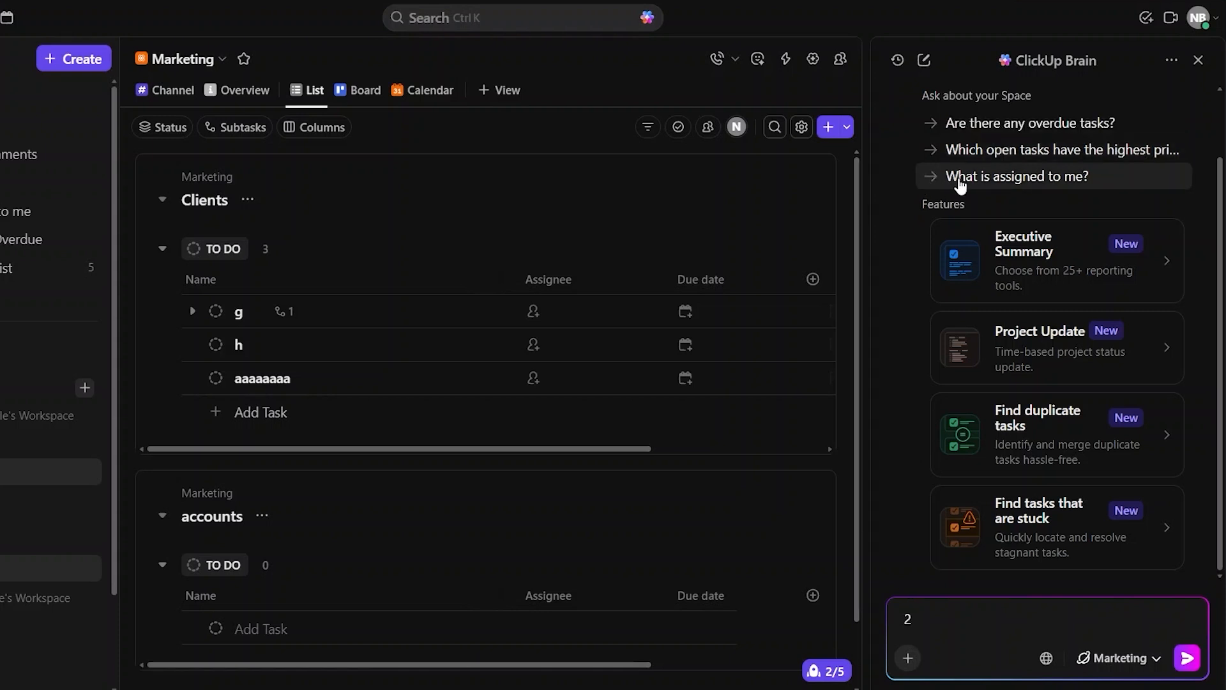
Ask the assistant the suggested question "What is assigned to me?" and look over the answer
left_click(1063, 173)
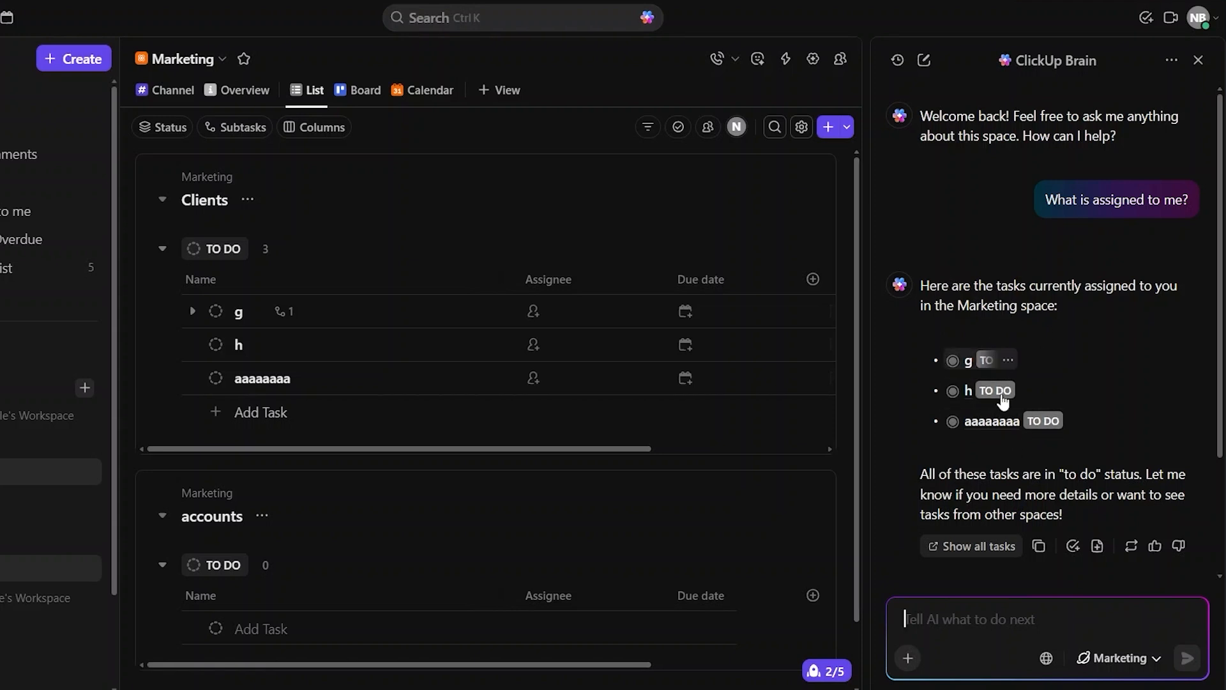
mouse_move(1042, 432)
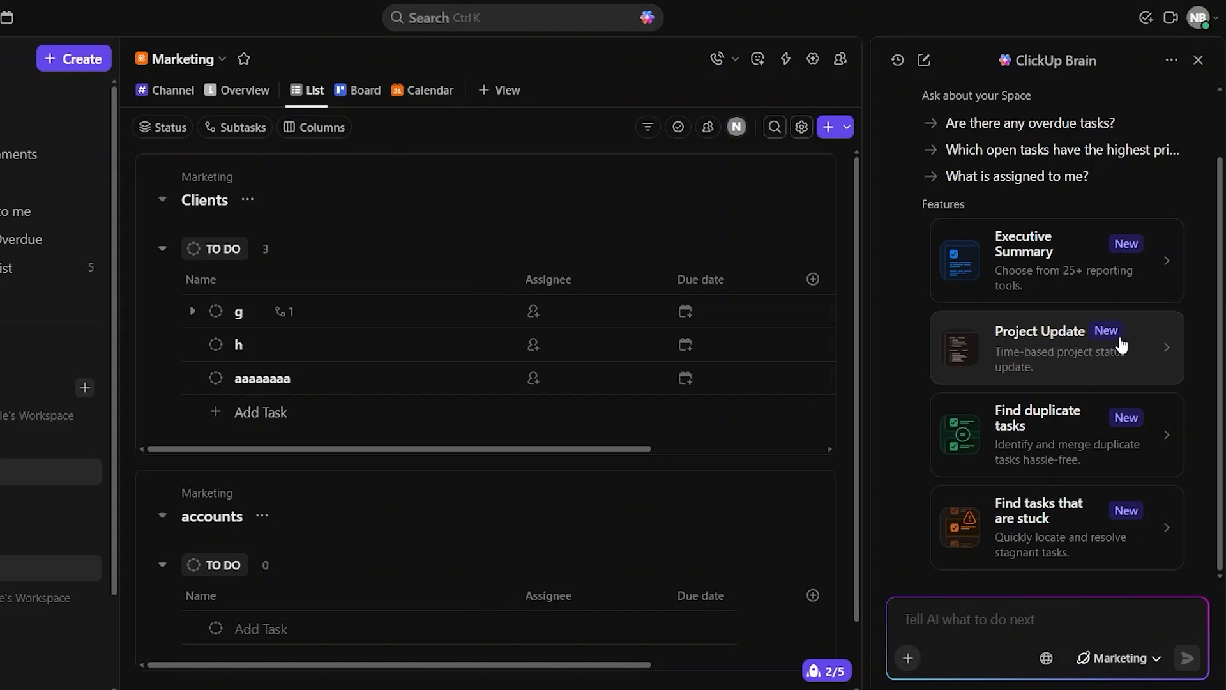
Generate an AI Project Update for the Marketing location covering the last 24 hours
left_click(1059, 348)
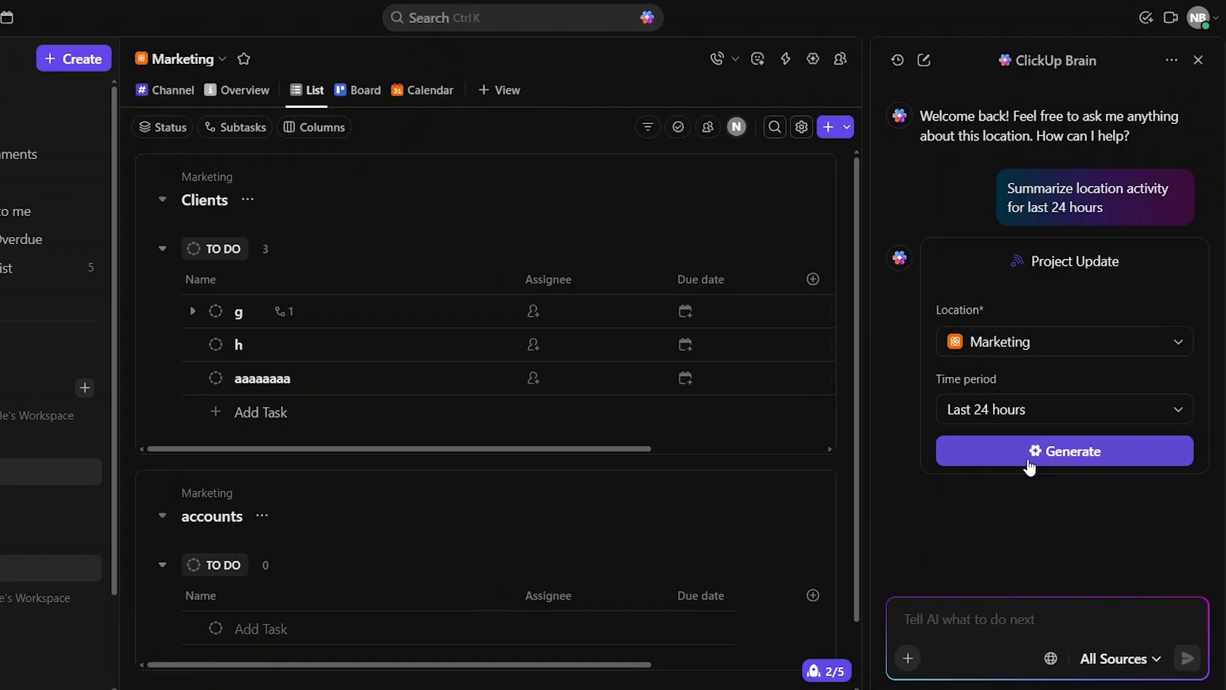
left_click(1066, 451)
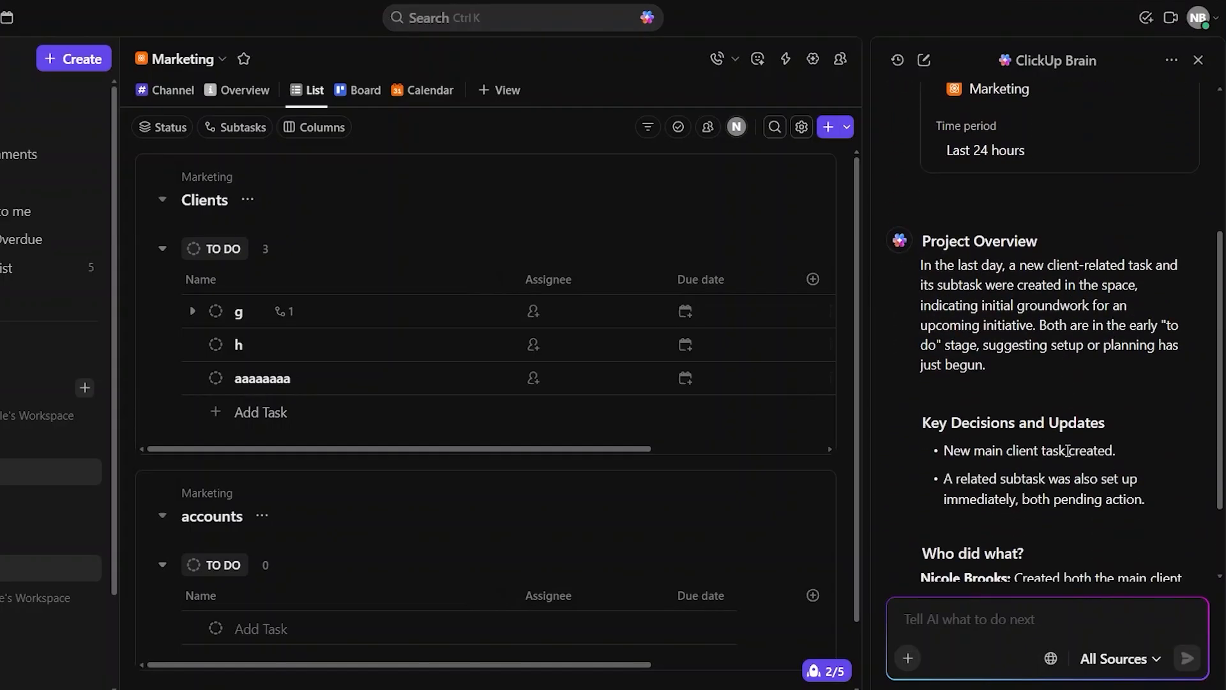
Read through the generated update's Project Overview, Key Decisions and Updates and Who did what sections, and close the assistant
scroll(1068, 450, "down", 2)
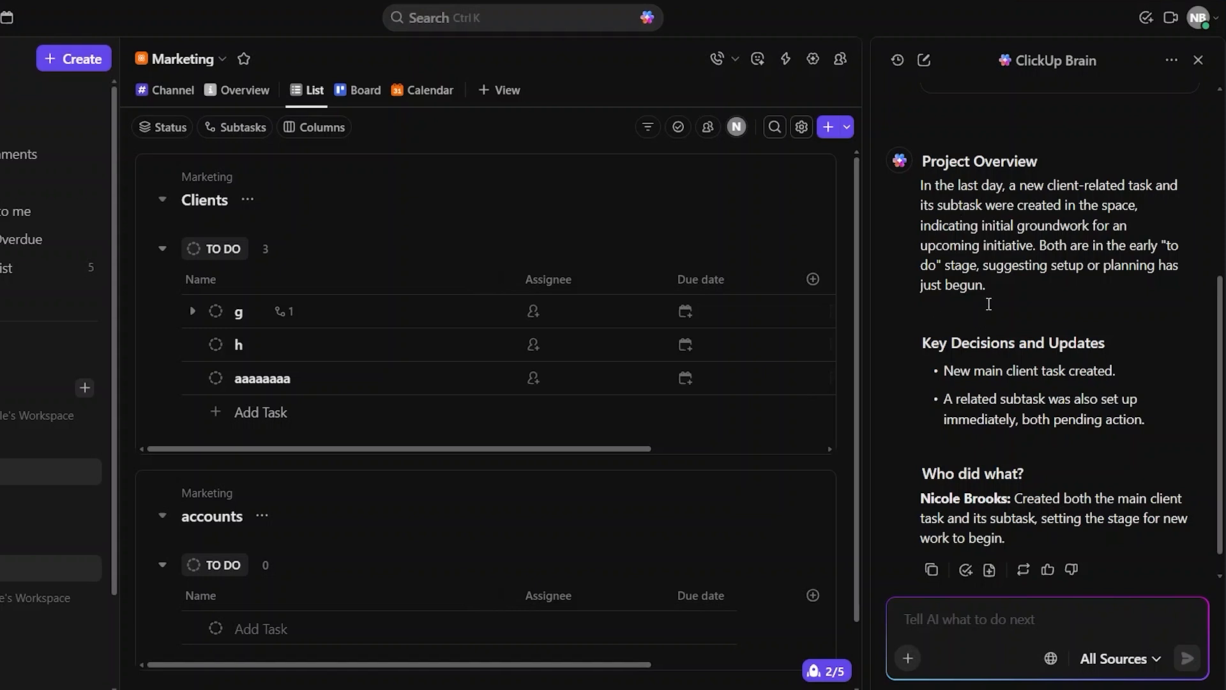
scroll(990, 391, "down", 1)
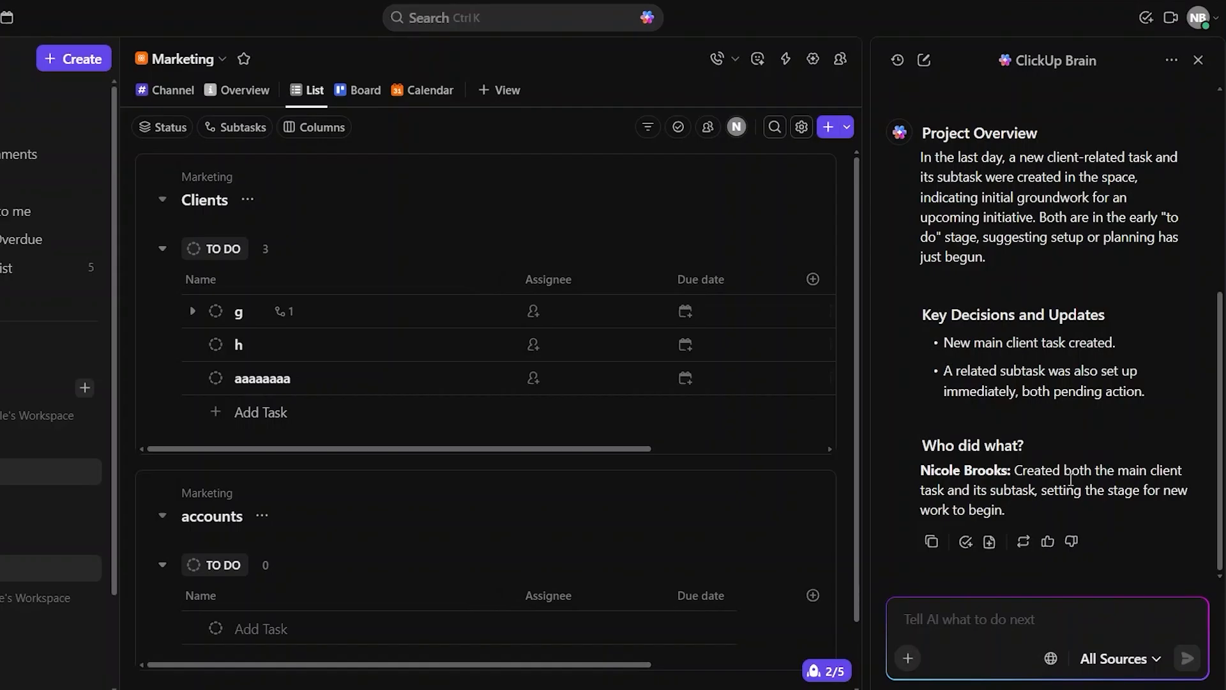
scroll(1032, 376, "up", 3)
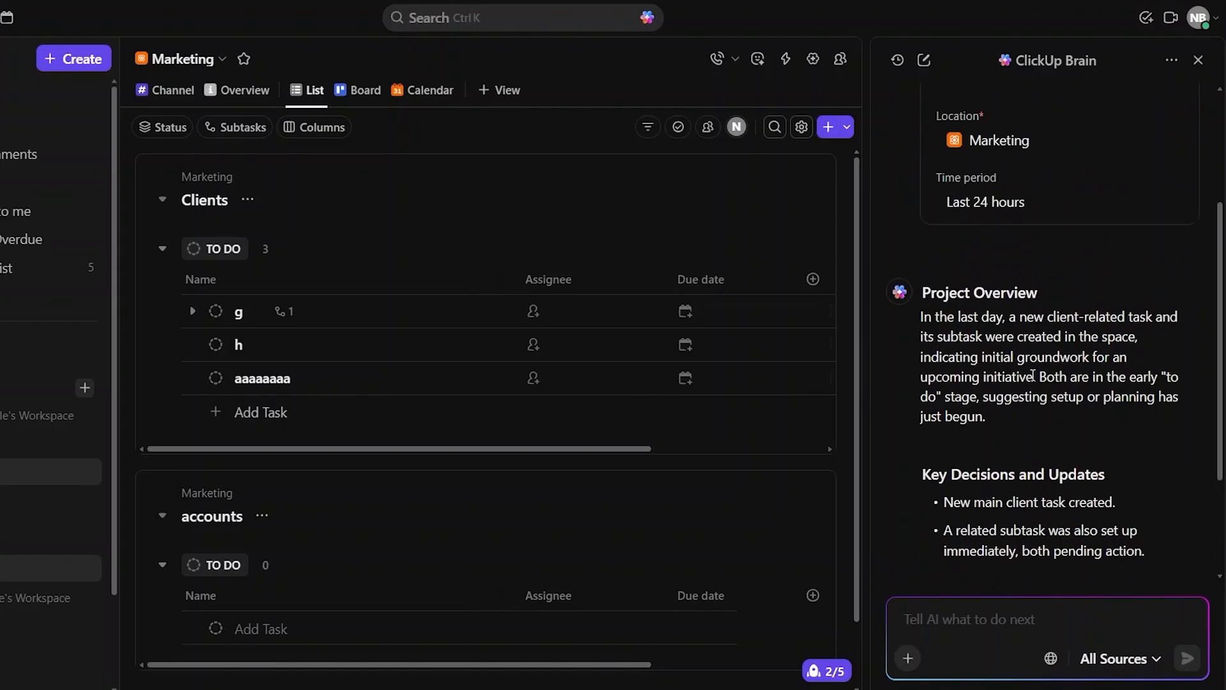
scroll(1033, 375, "up", 1)
scroll(1033, 375, "down", 4)
scroll(1032, 375, "up", 5)
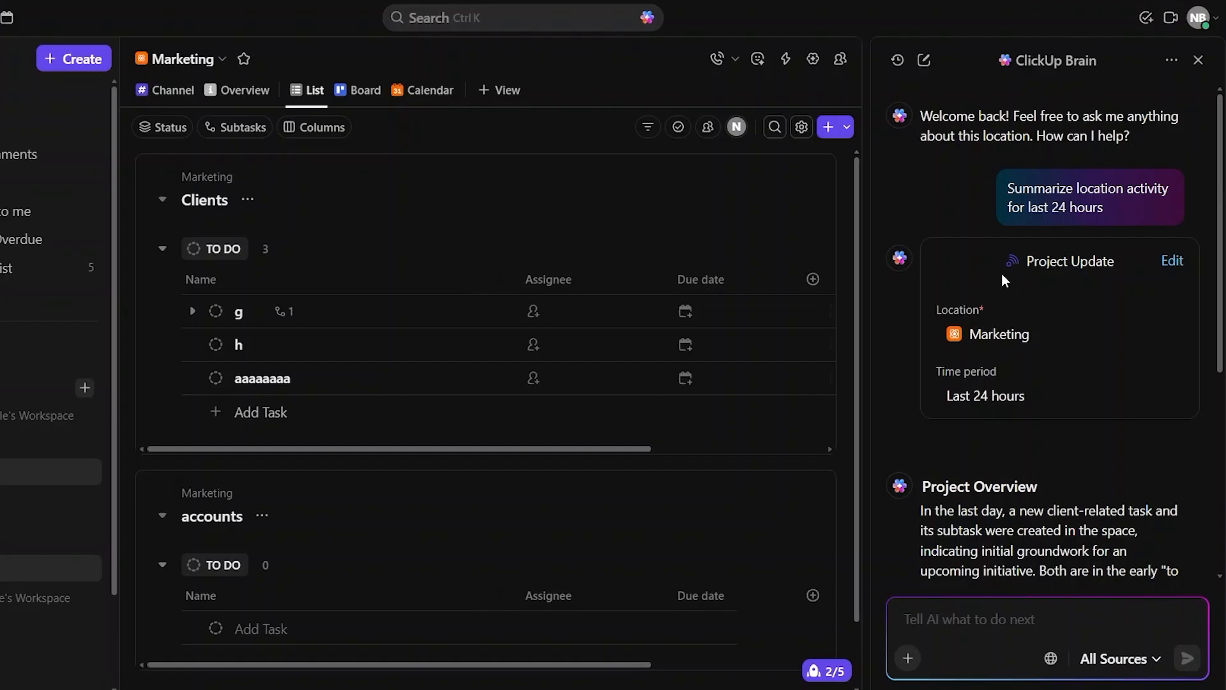
scroll(1037, 430, "down", 5)
scroll(1037, 430, "up", 5)
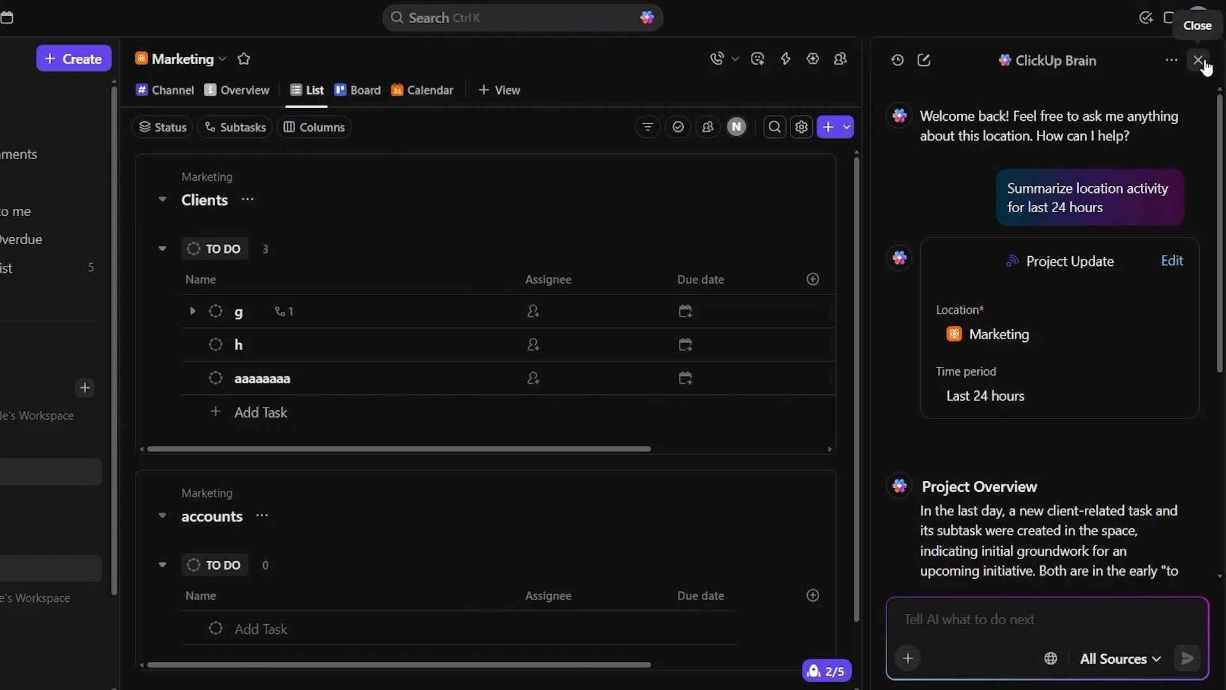
left_click(1200, 62)
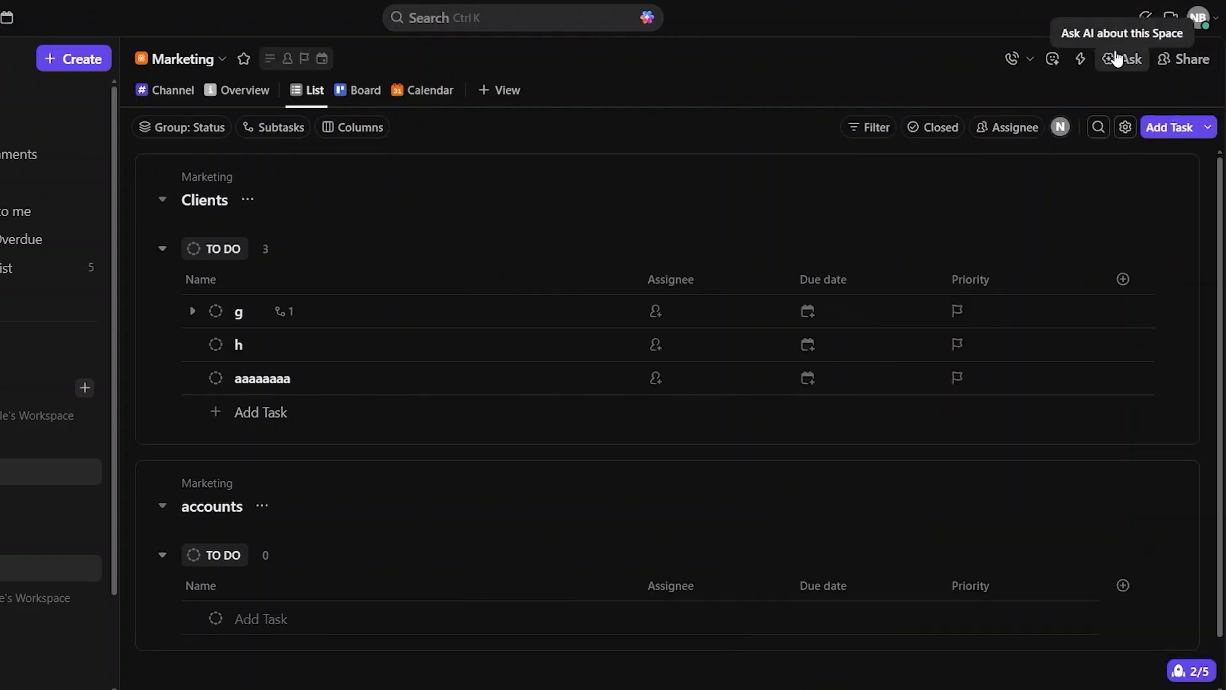
Have the AI assistant find tasks that are stuck in the Marketing space, review the report and close the assistant
left_click(1119, 59)
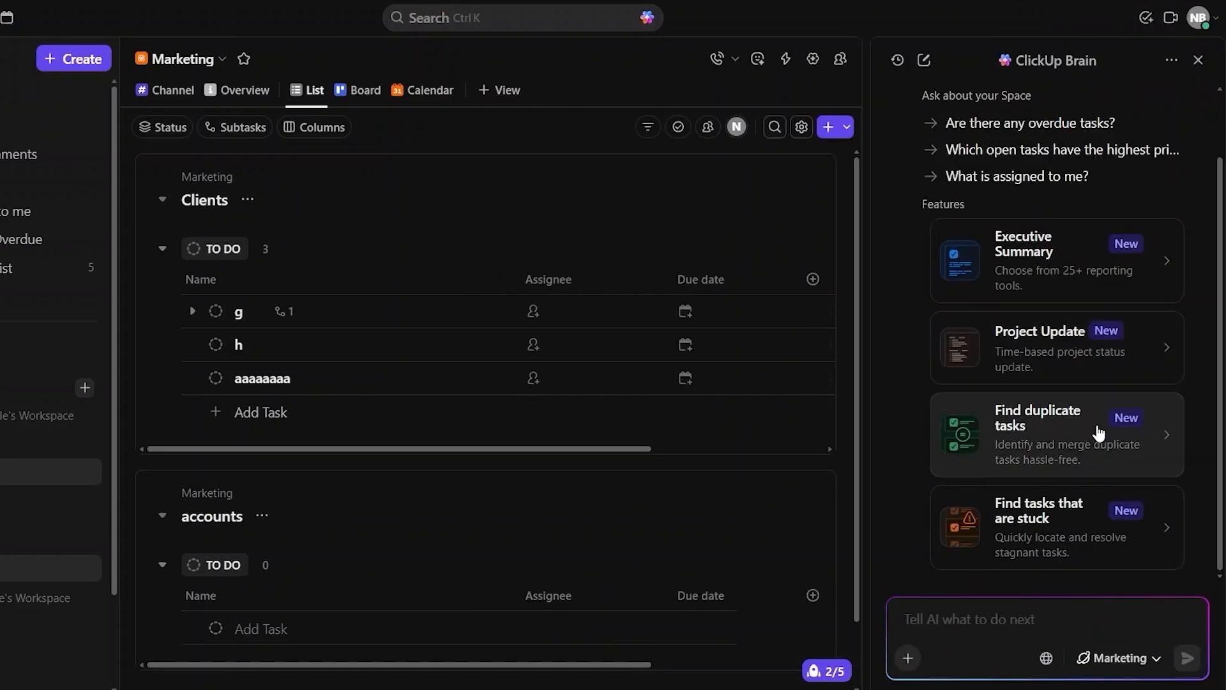
left_click(1059, 515)
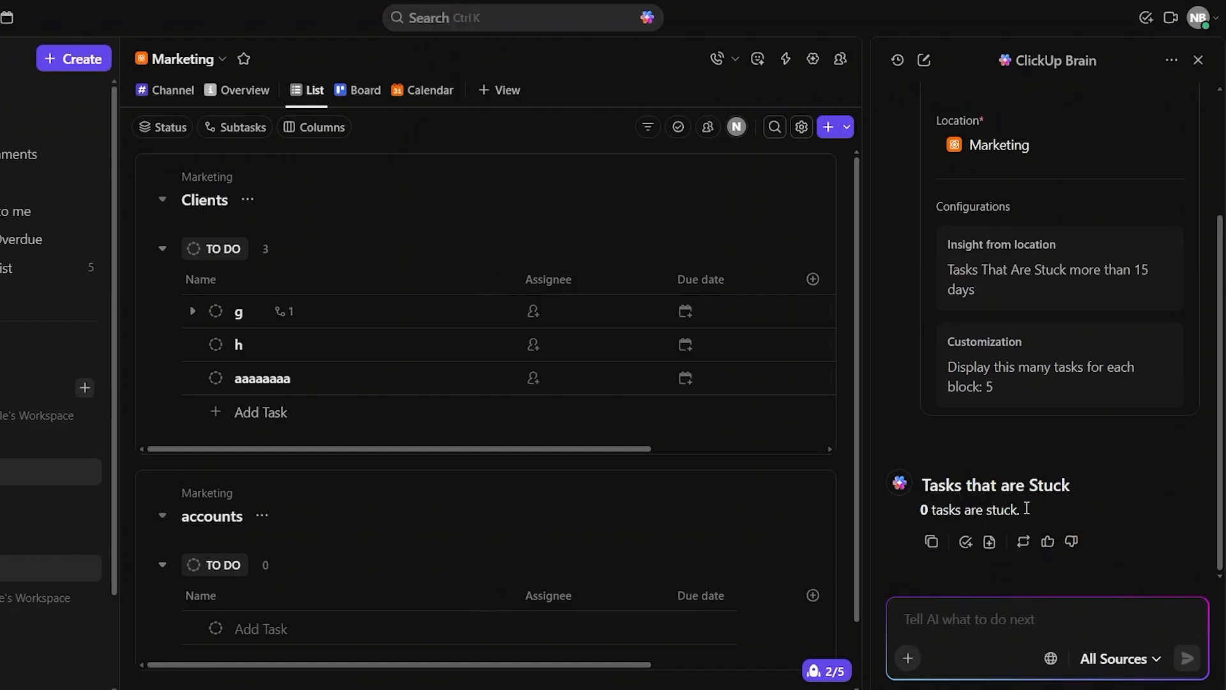
scroll(1081, 485, "up", 3)
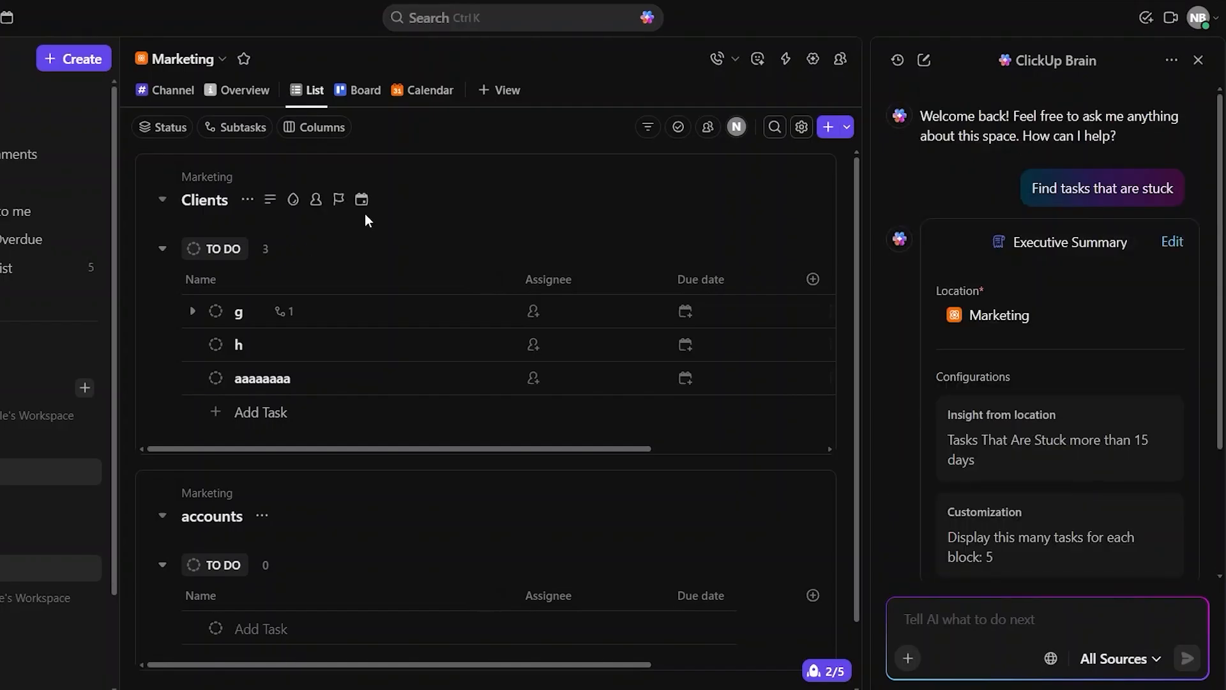
scroll(365, 216, "down", 2)
scroll(366, 216, "up", 2)
left_click(1198, 60)
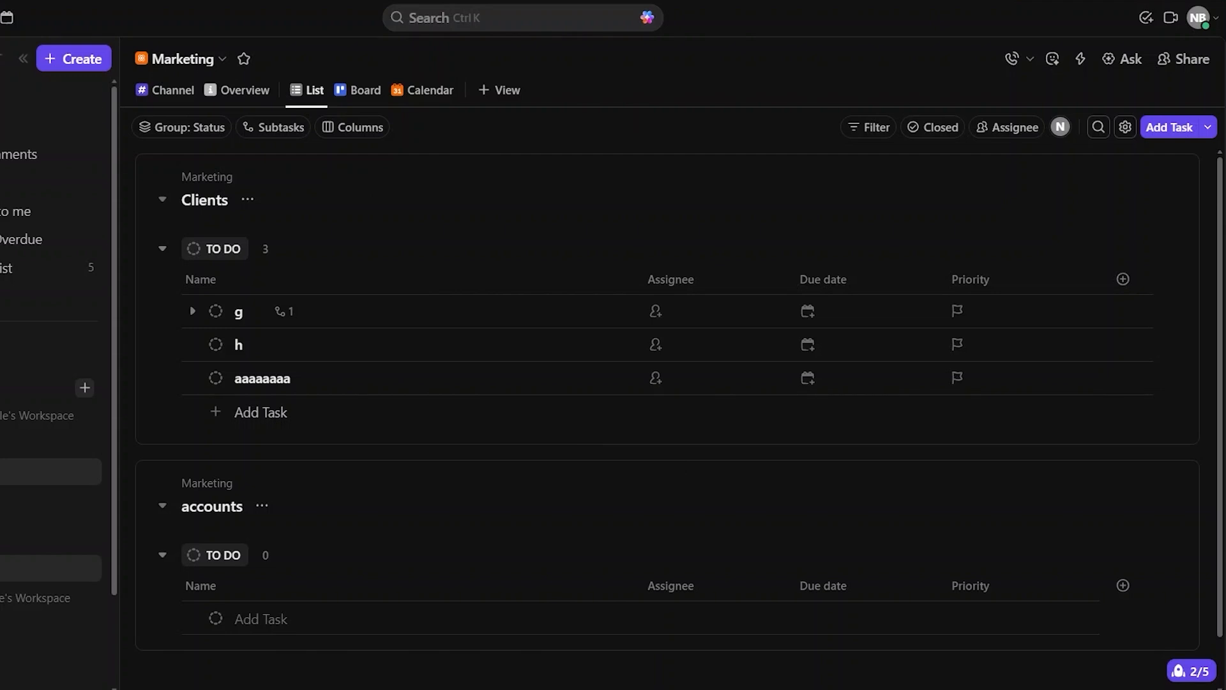
Go to the Brain section and skim its suggested prompts and its featured, search and report tools
mouse_move(0, 153)
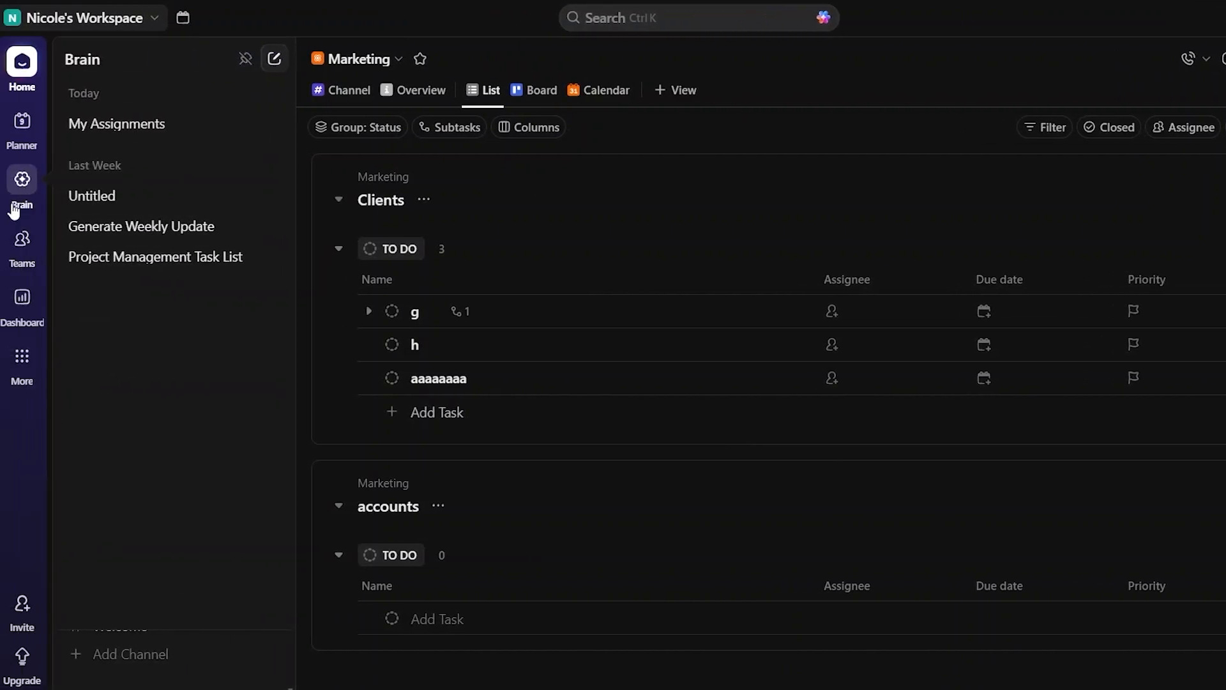
left_click(21, 195)
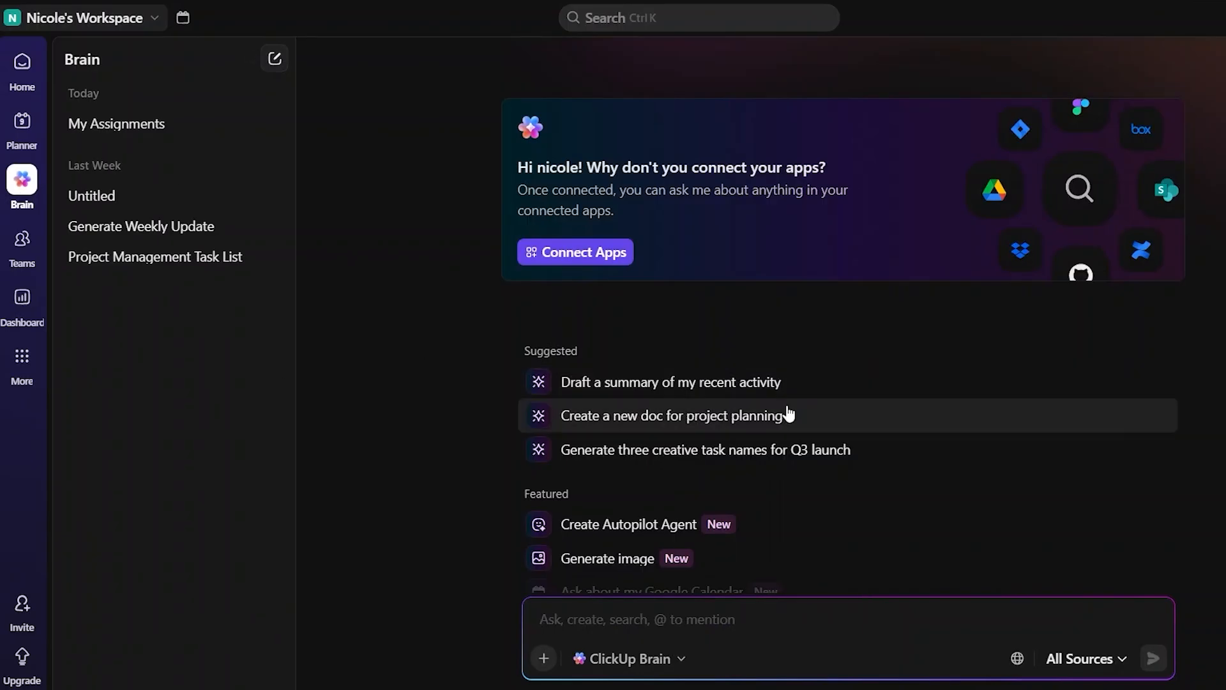
scroll(610, 319, "down", 1)
scroll(666, 213, "up", 1)
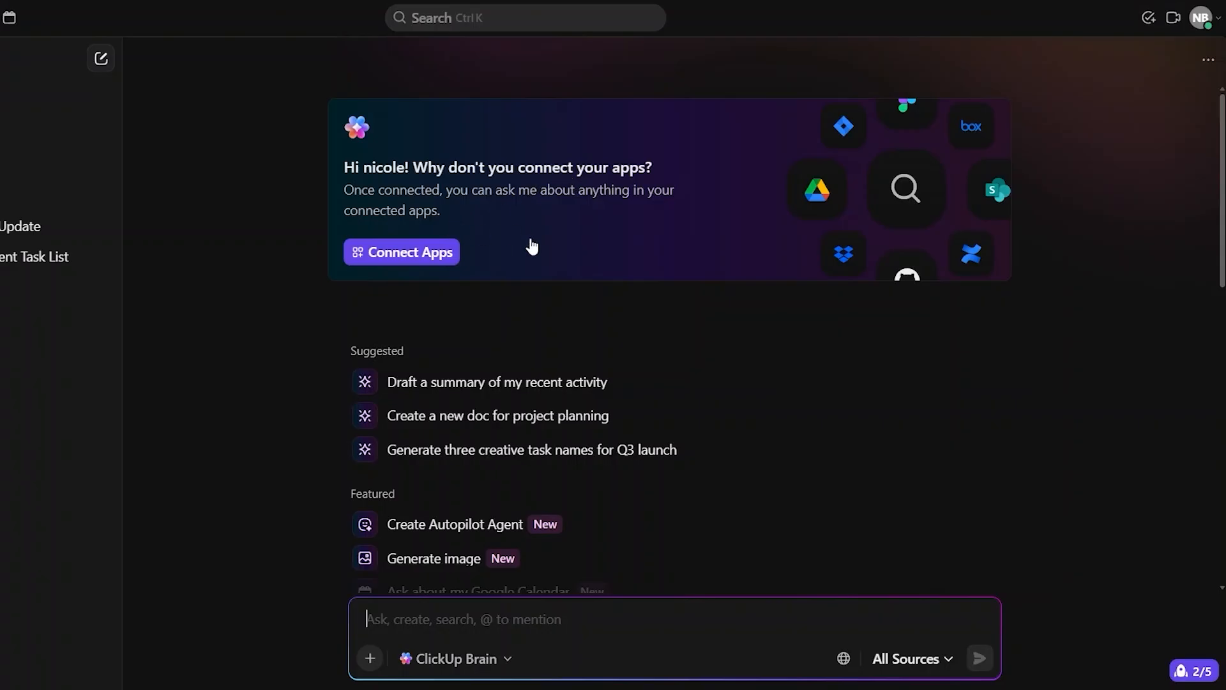
scroll(532, 253, "down", 4)
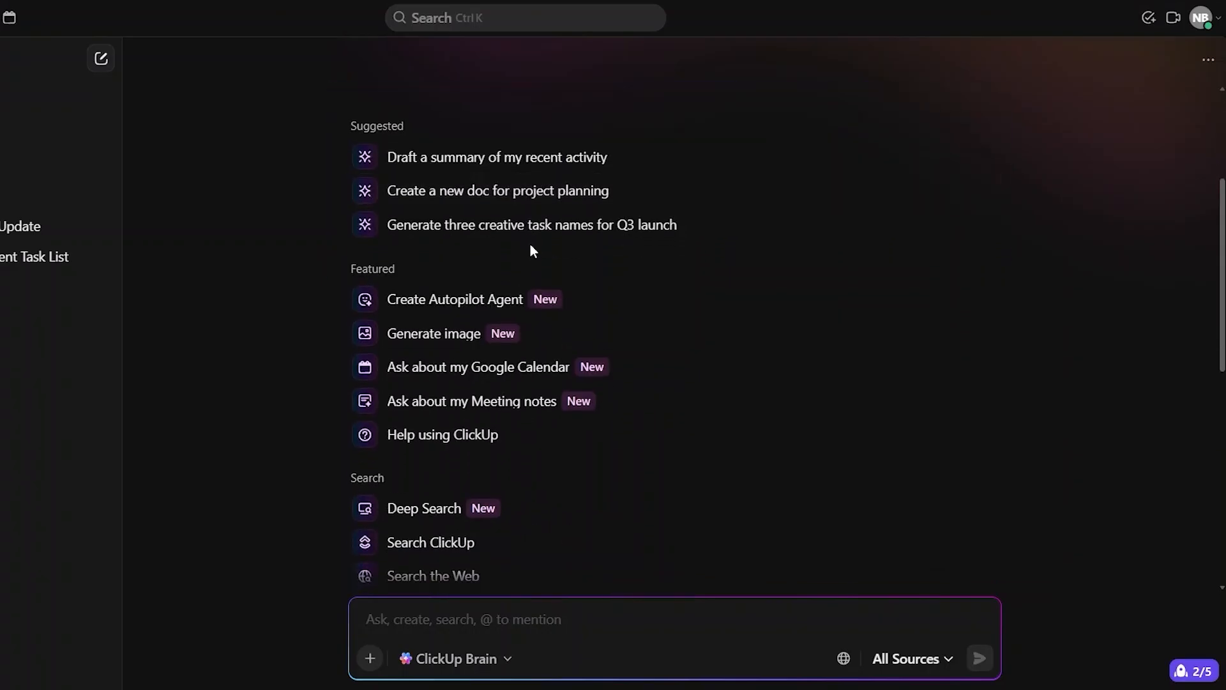
scroll(531, 248, "down", 8)
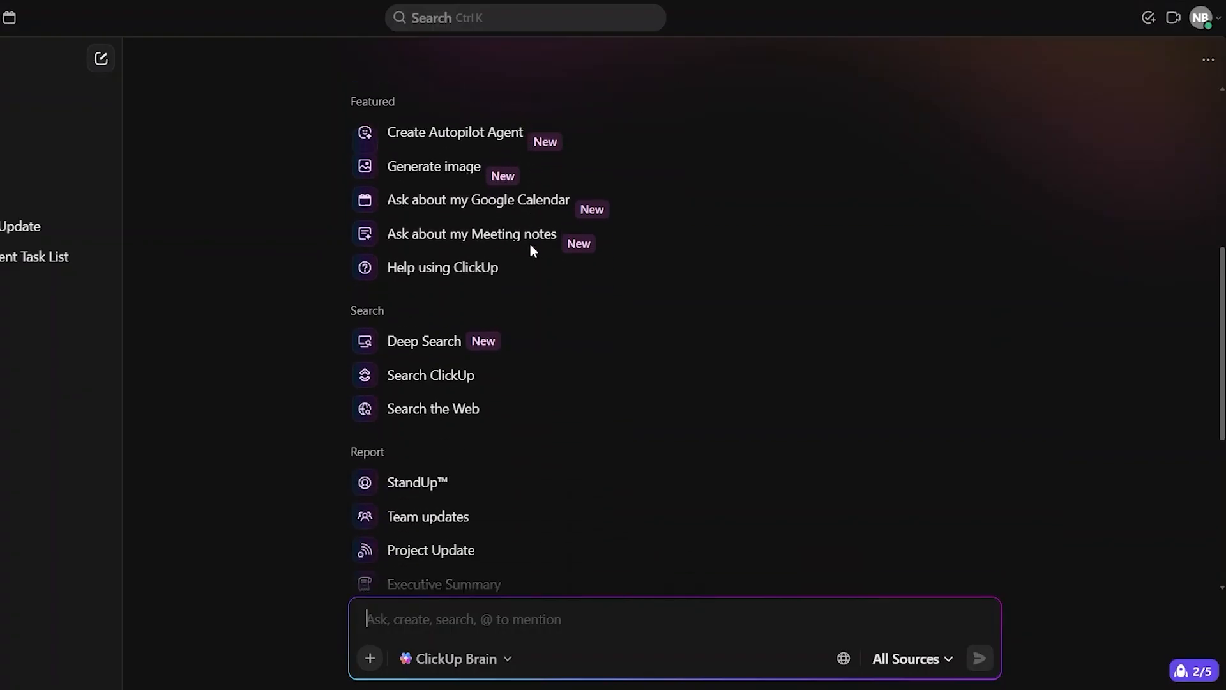
scroll(532, 251, "up", 12)
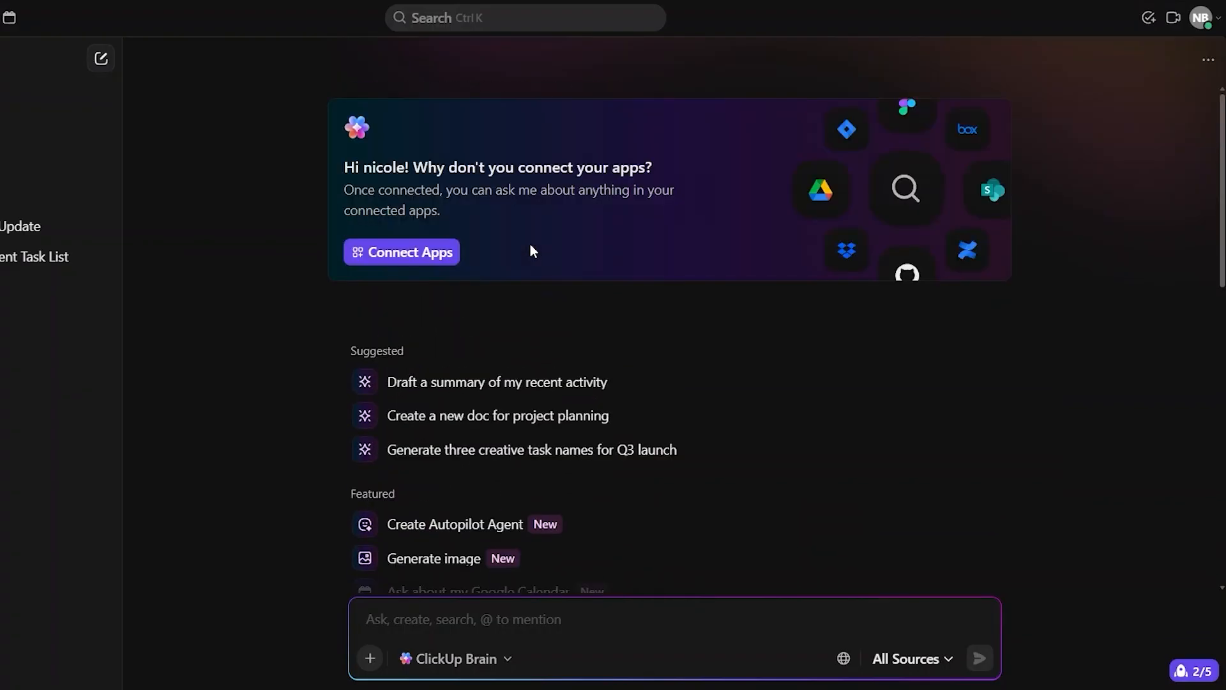
Examine Brain's suggested prompts and featured tools, including Create Autopilot Agent, Generate image and Ask about my Google Calendar
scroll(532, 250, "down", 4)
scroll(530, 244, "up", 1)
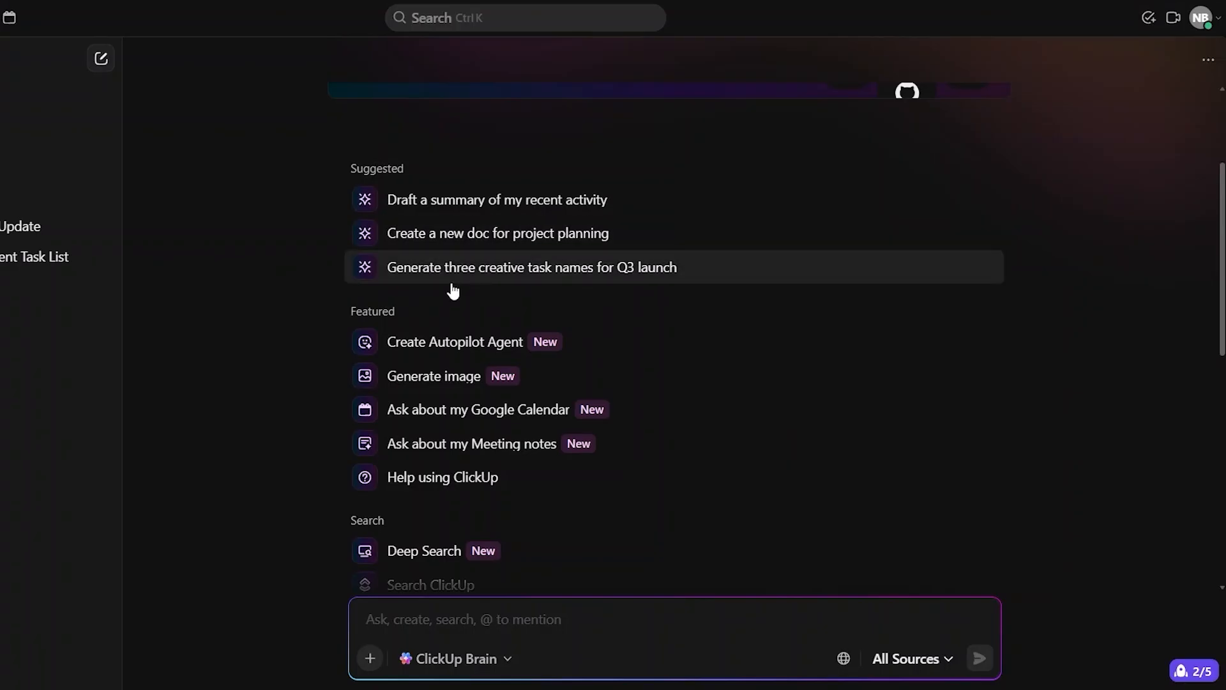
scroll(452, 290, "up", 2)
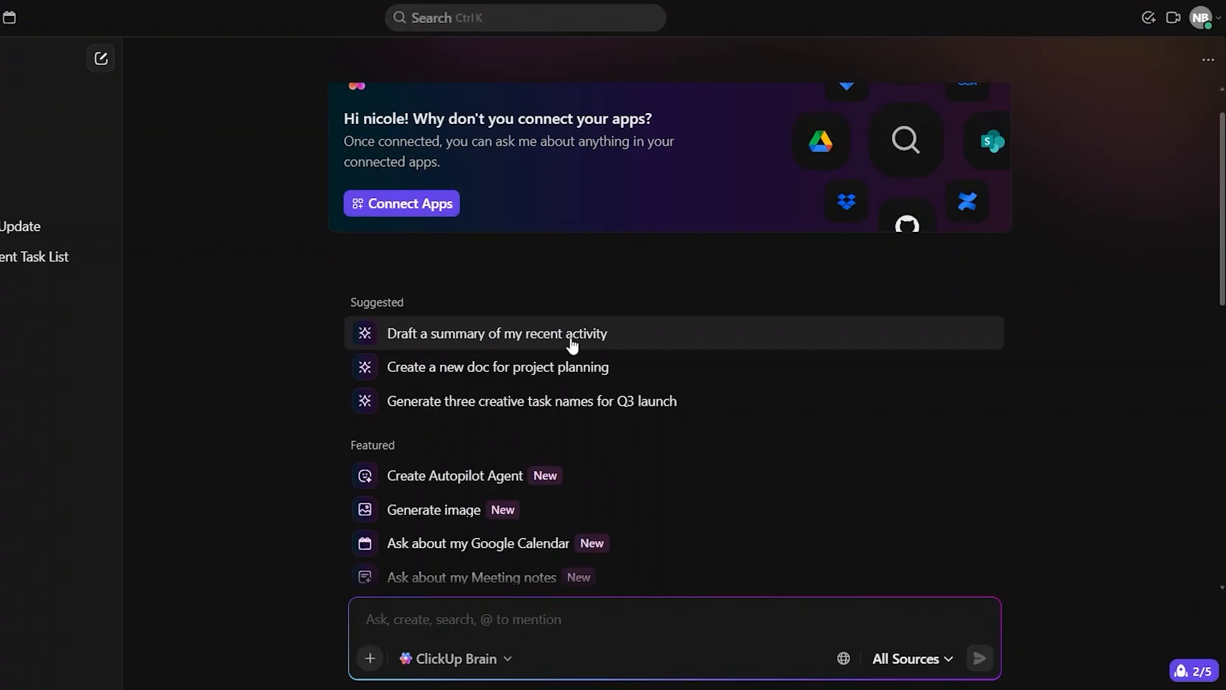
scroll(571, 345, "down", 2)
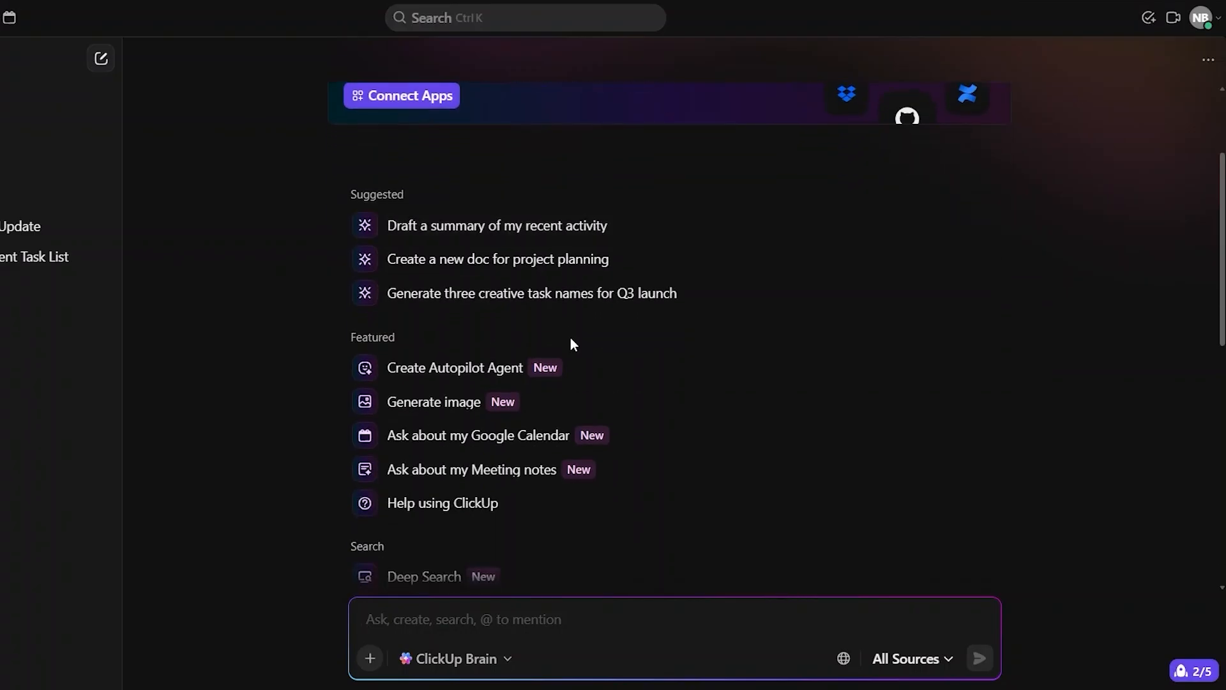
scroll(572, 342, "down", 3)
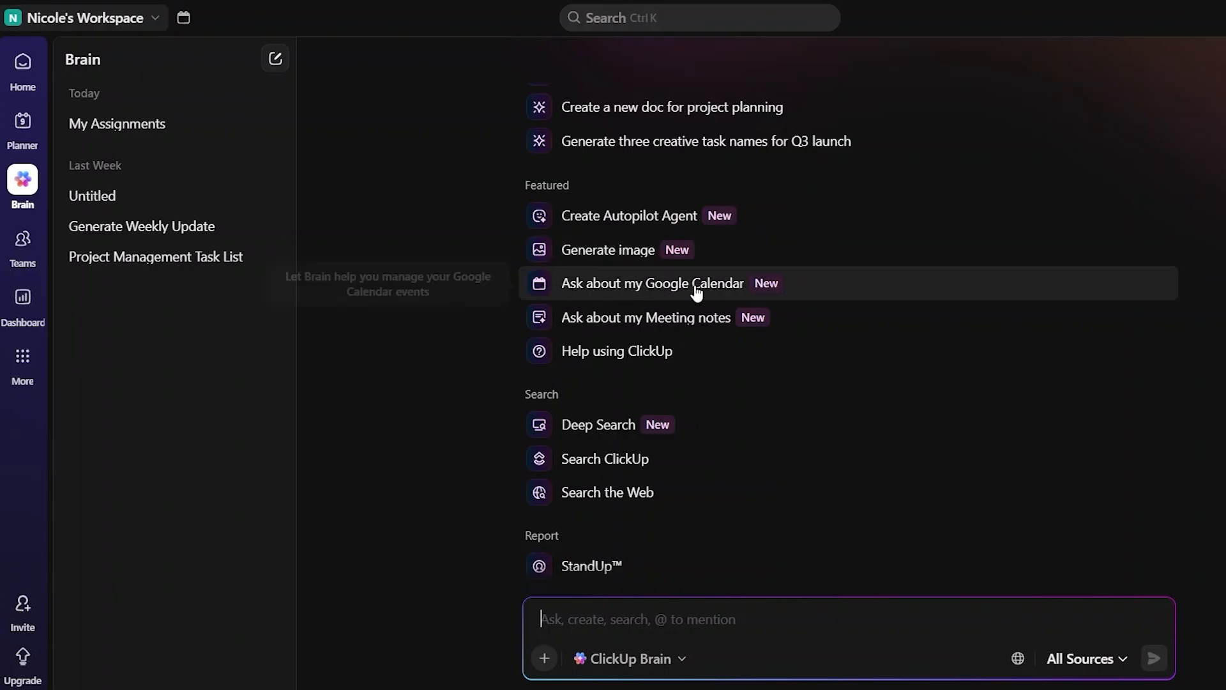
scroll(738, 295, "up", 5)
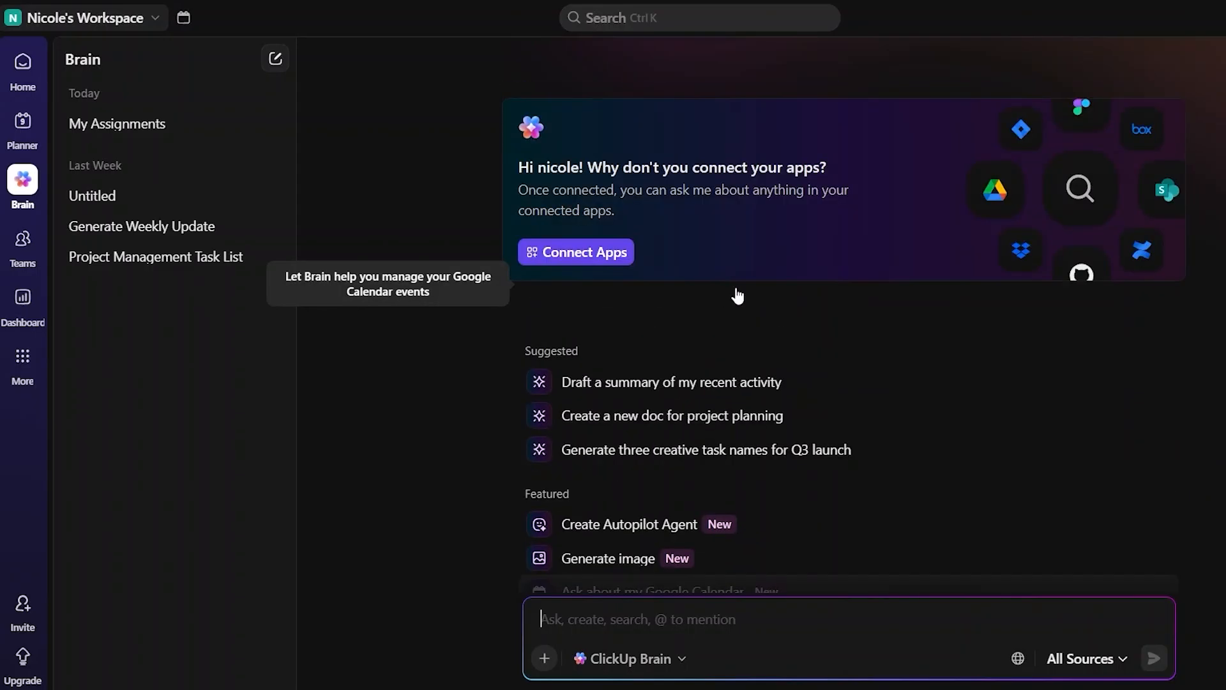
Look through the rest of Brain's tools, from Help using ClickUp through Search, Report, Think & Create and More tools
scroll(859, 168, "down", 6)
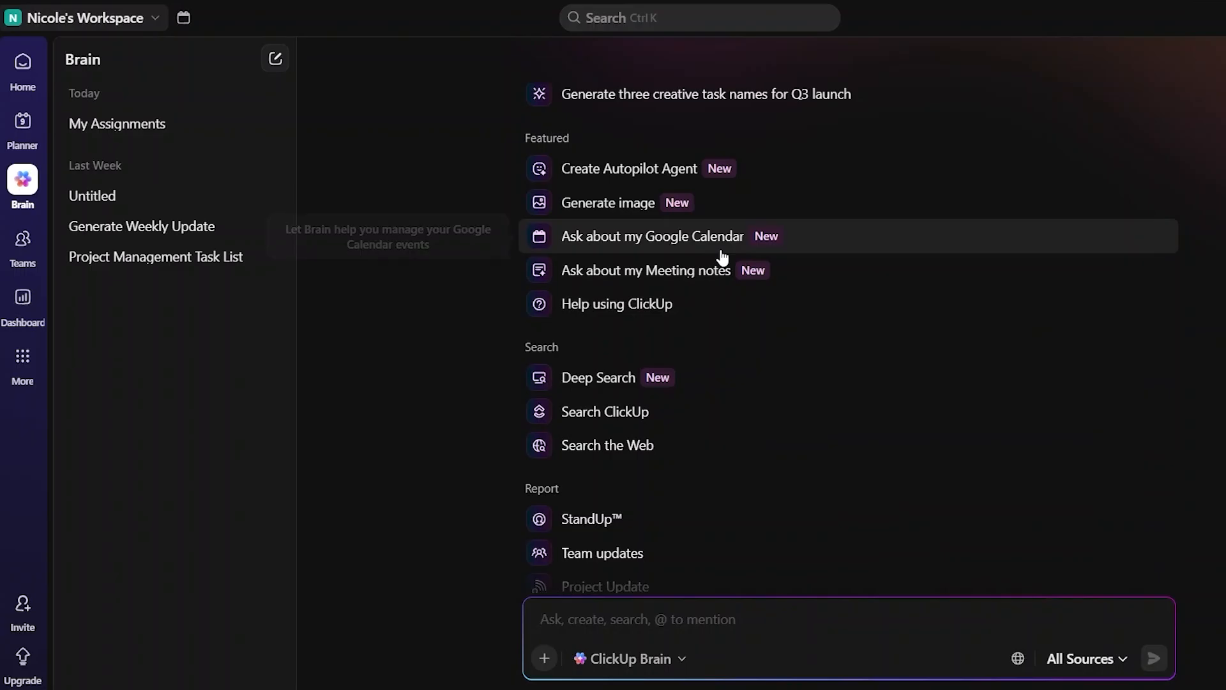
scroll(538, 183, "down", 2)
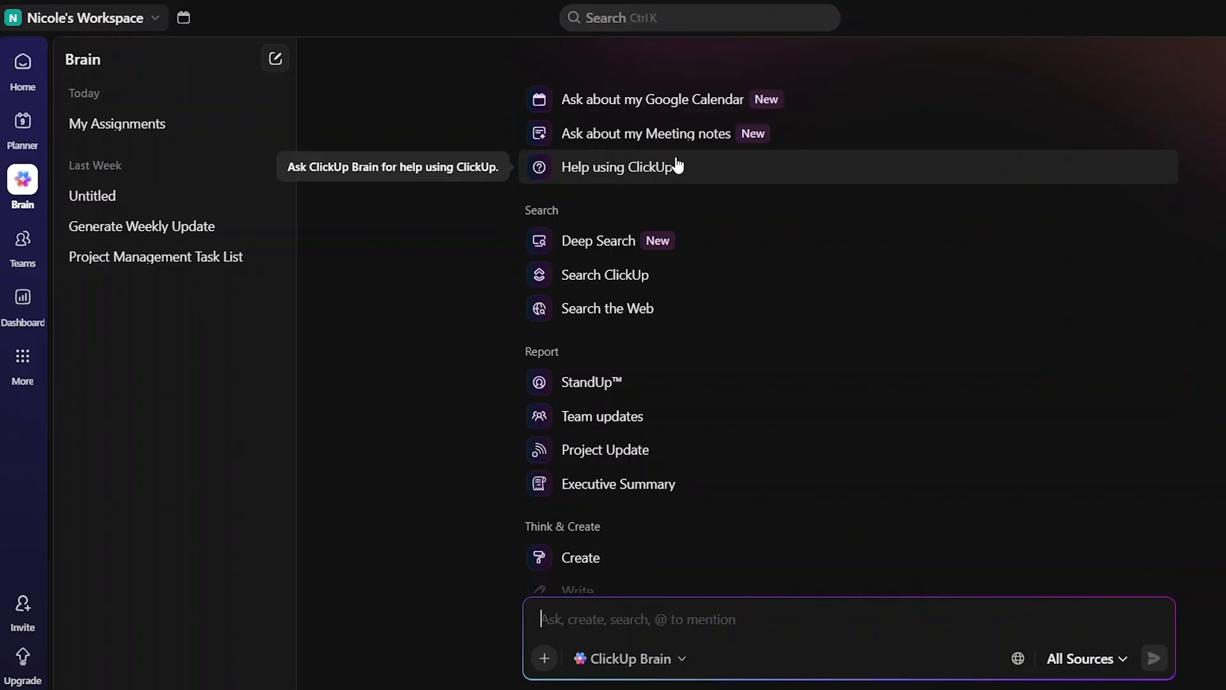
scroll(677, 165, "down", 2)
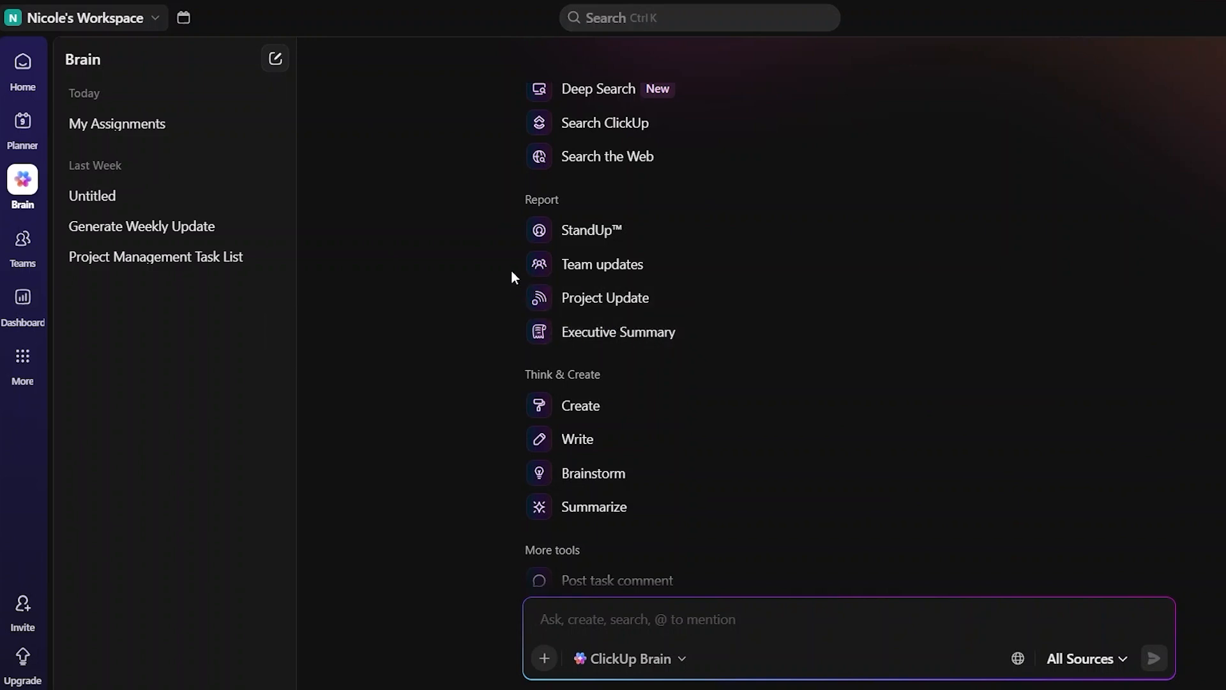
scroll(642, 271, "down", 2)
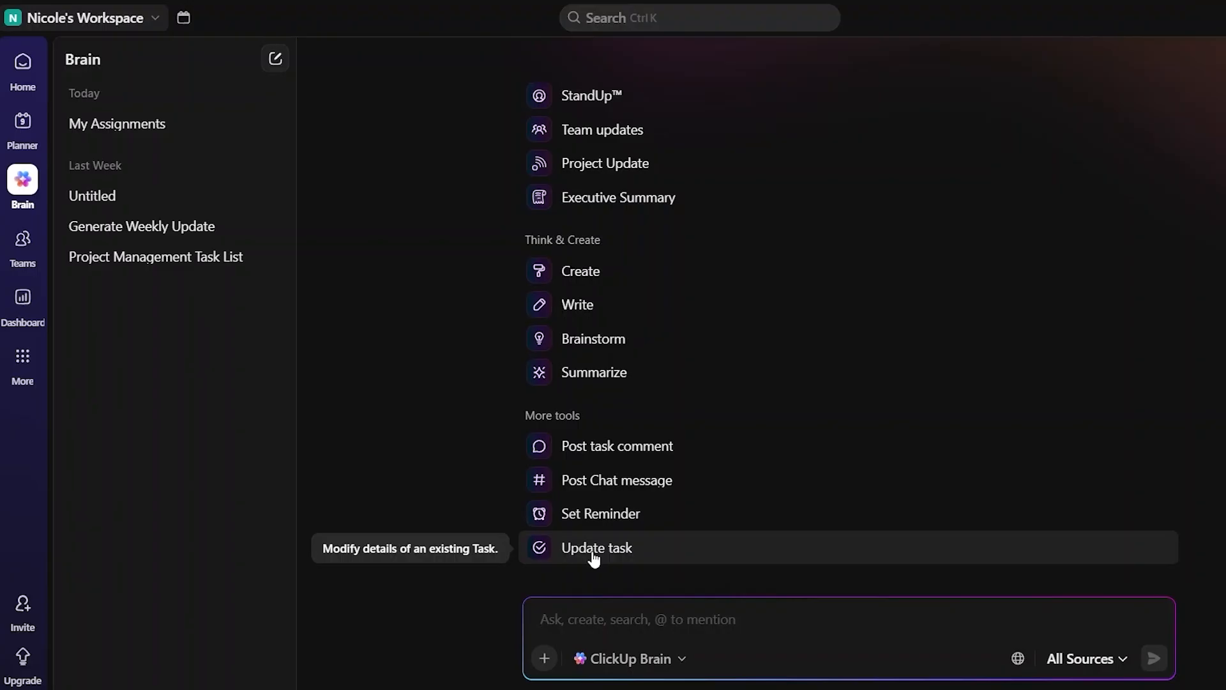
scroll(761, 383, "up", 10)
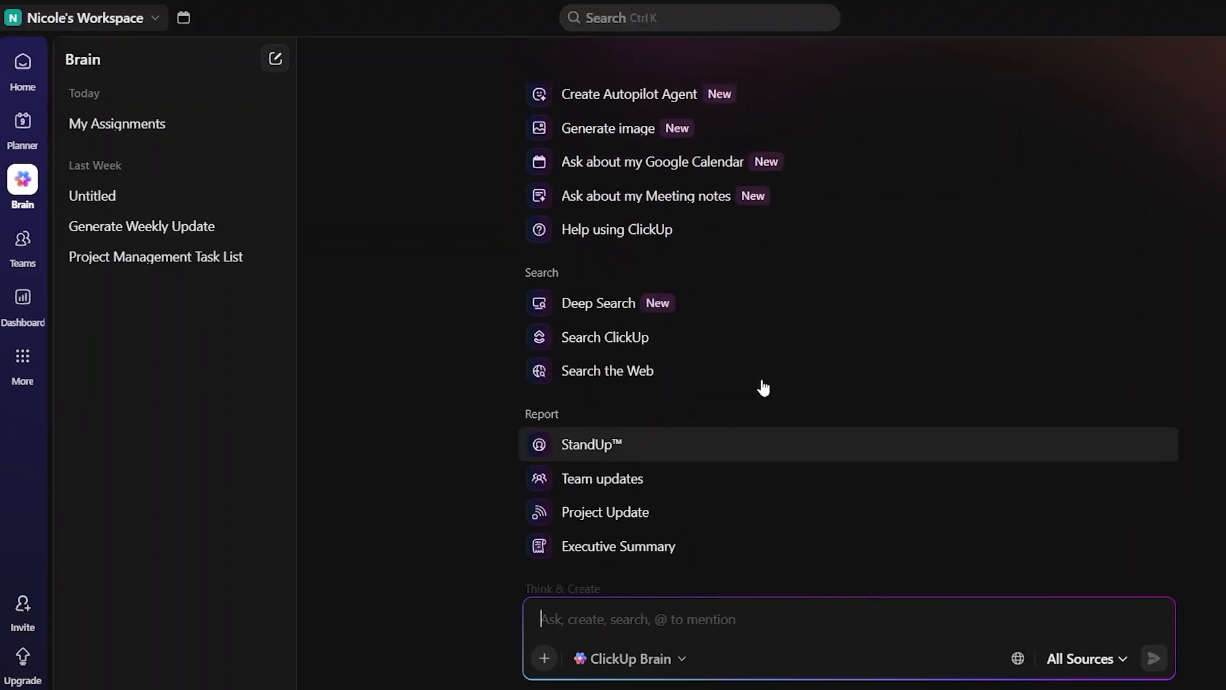
scroll(763, 386, "up", 3)
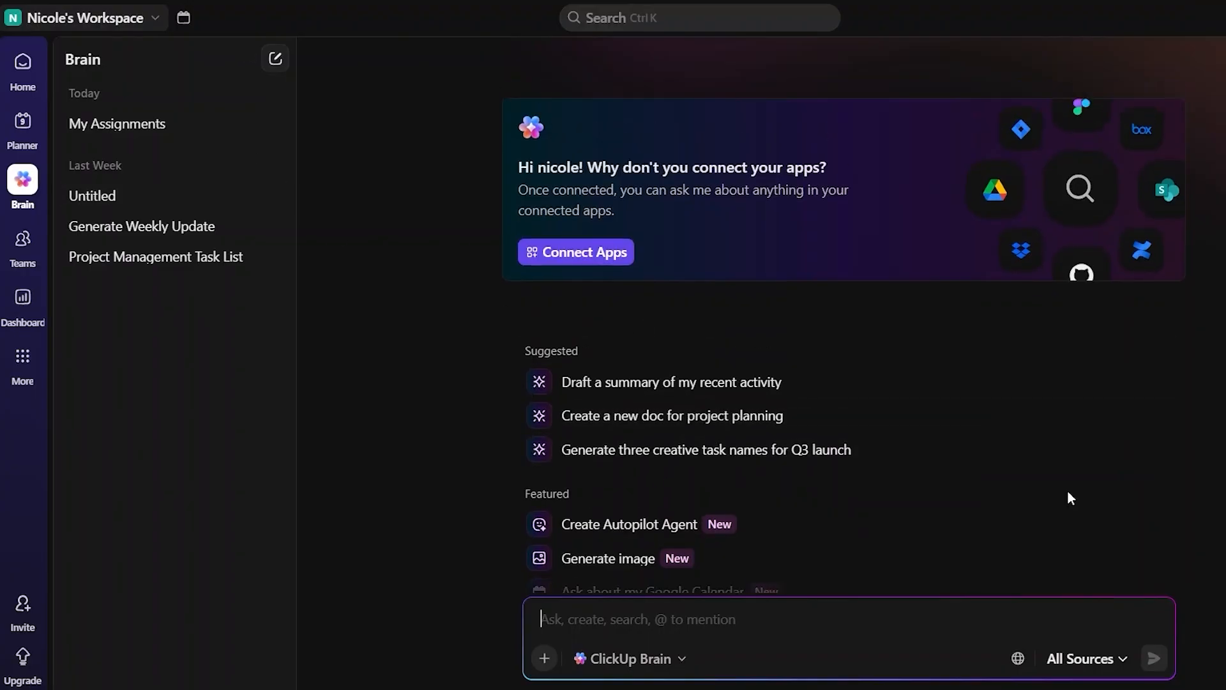
Have Brain create a new doc for project planning from its suggested prompts, clear the stray text and open the doc's link
scroll(1067, 496, "down", 8)
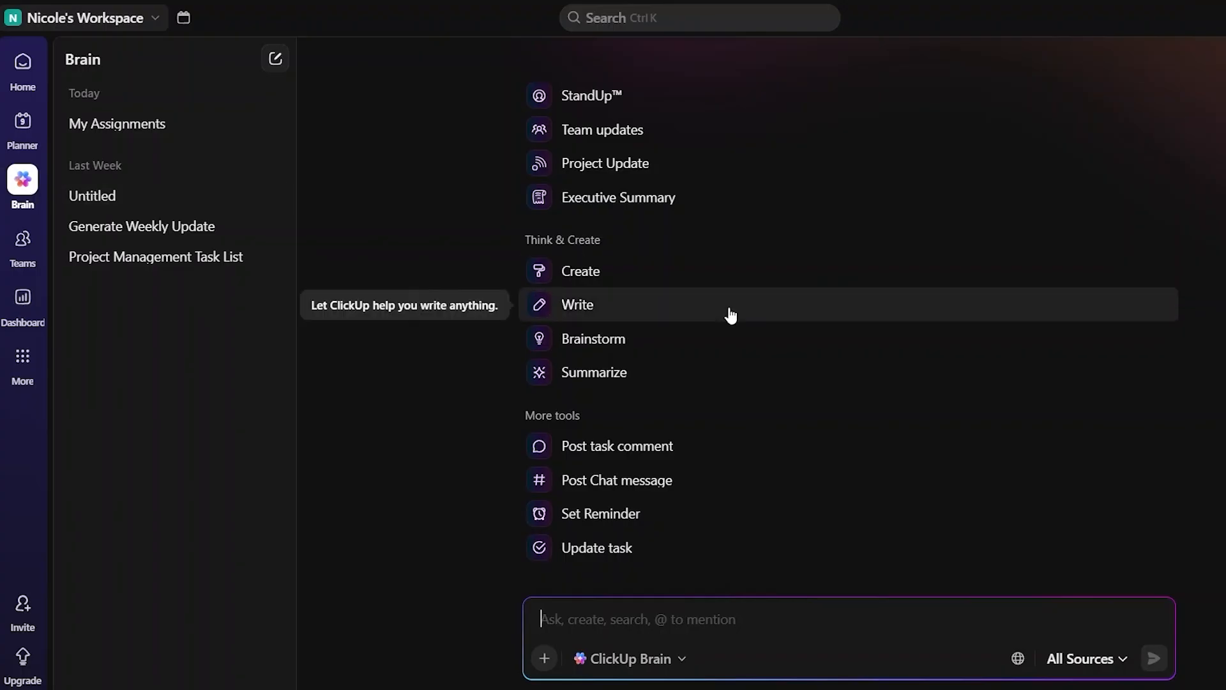
scroll(730, 314, "up", 10)
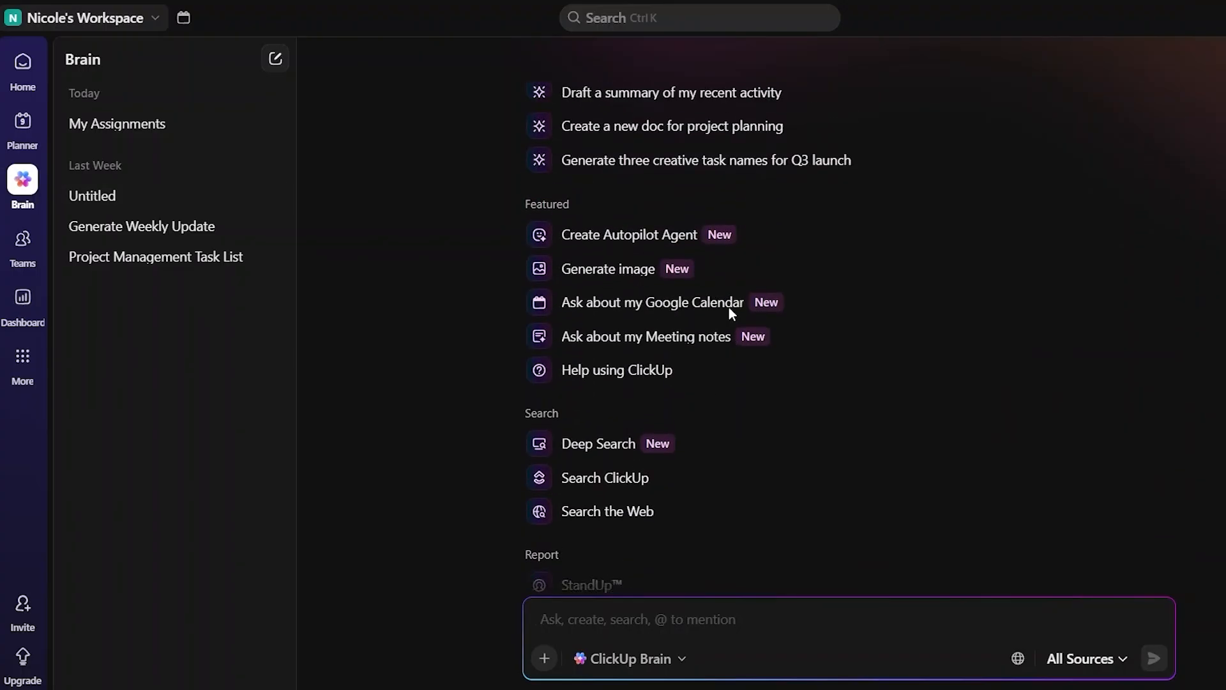
scroll(729, 308, "up", 2)
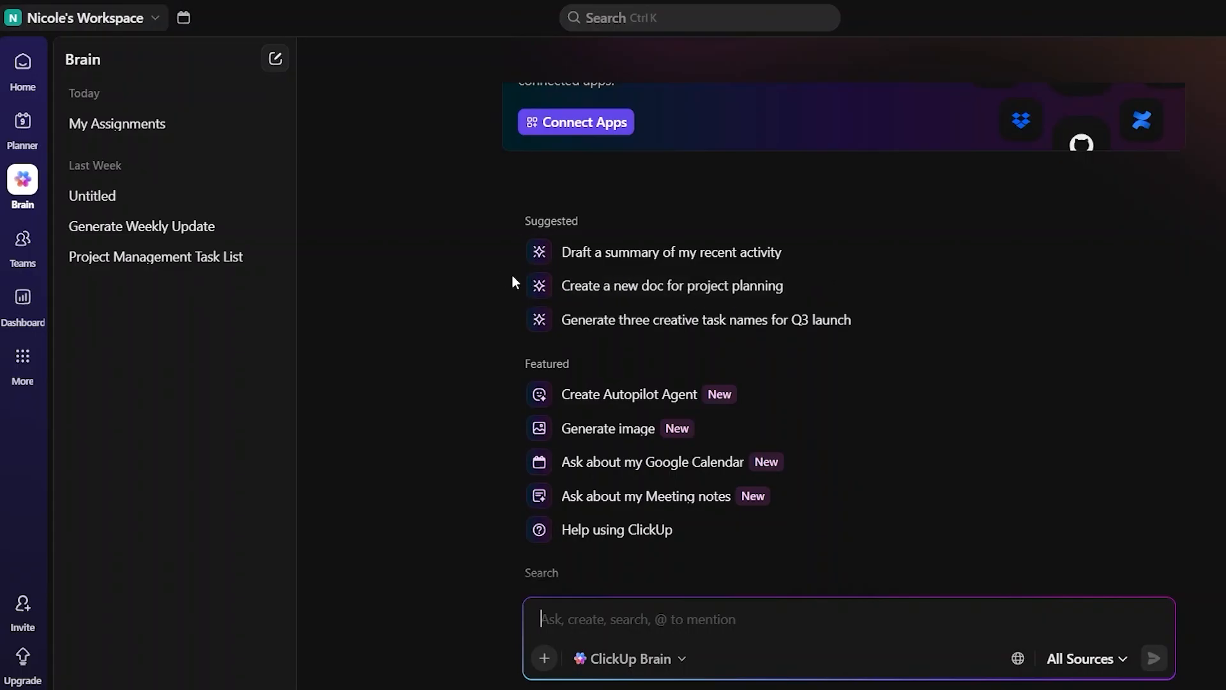
left_click(630, 290)
type("12")
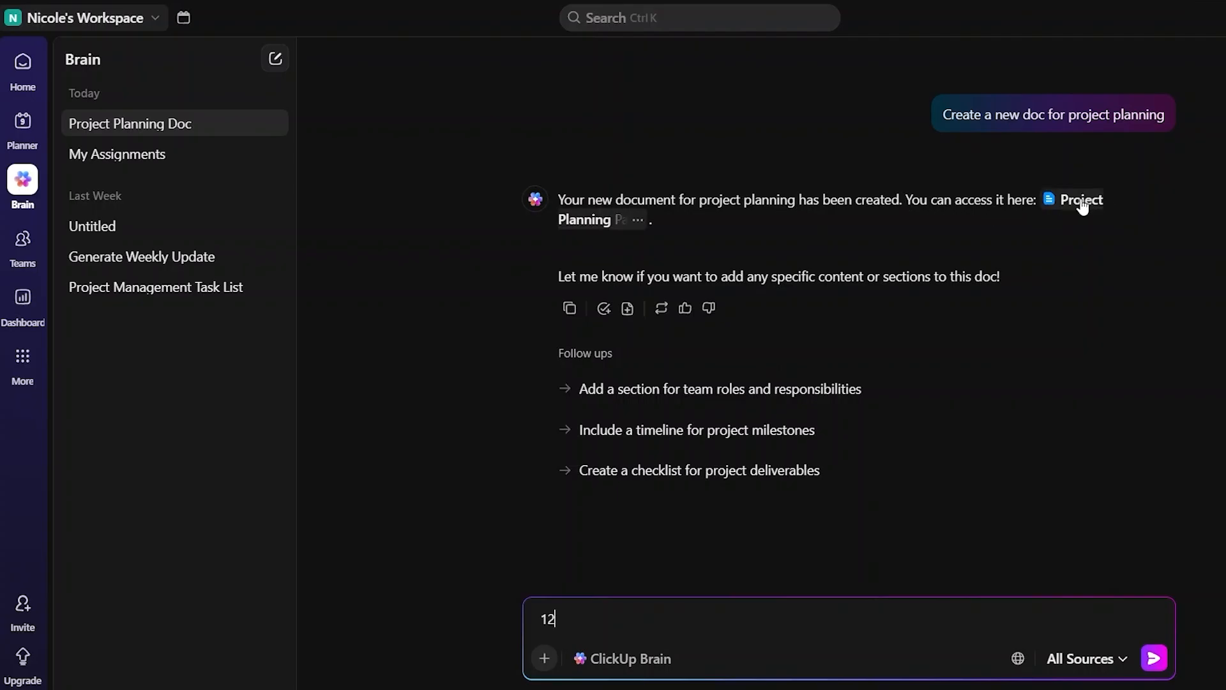
mouse_move(1077, 206)
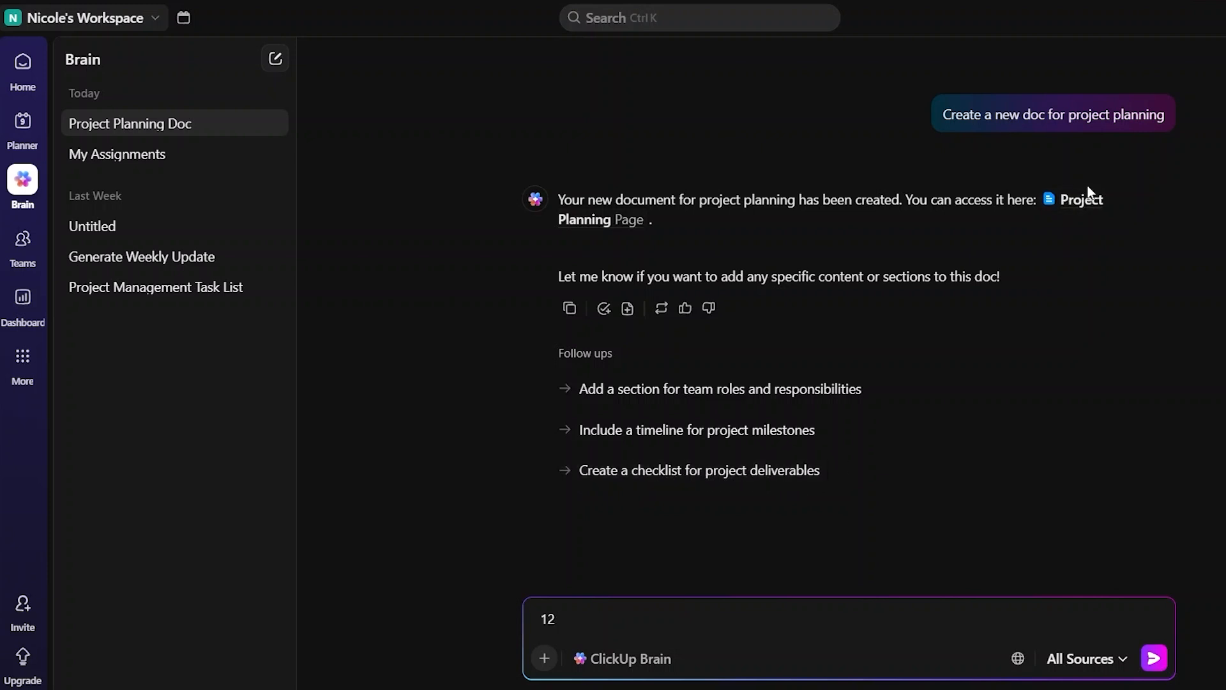
key("BackSpace")
key("BackSpace")
left_click(1083, 205)
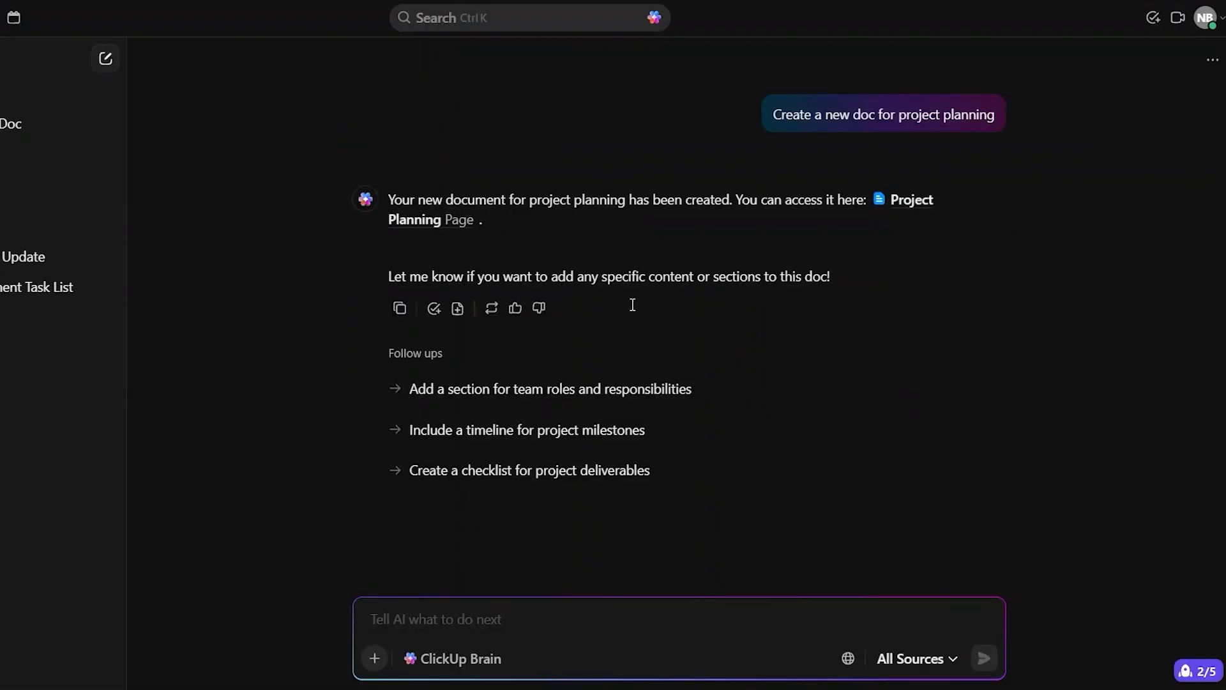
Have Brain add a section for team roles and responsibilities to the planning doc and open that page
left_click(485, 396)
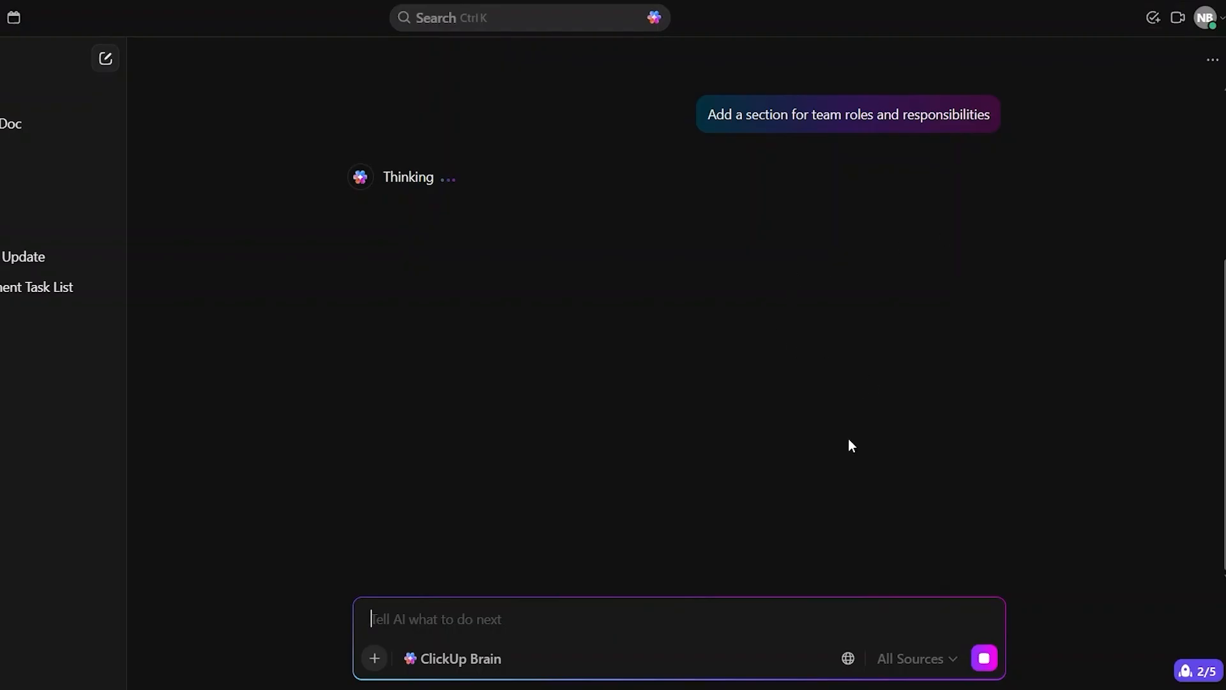
type("12")
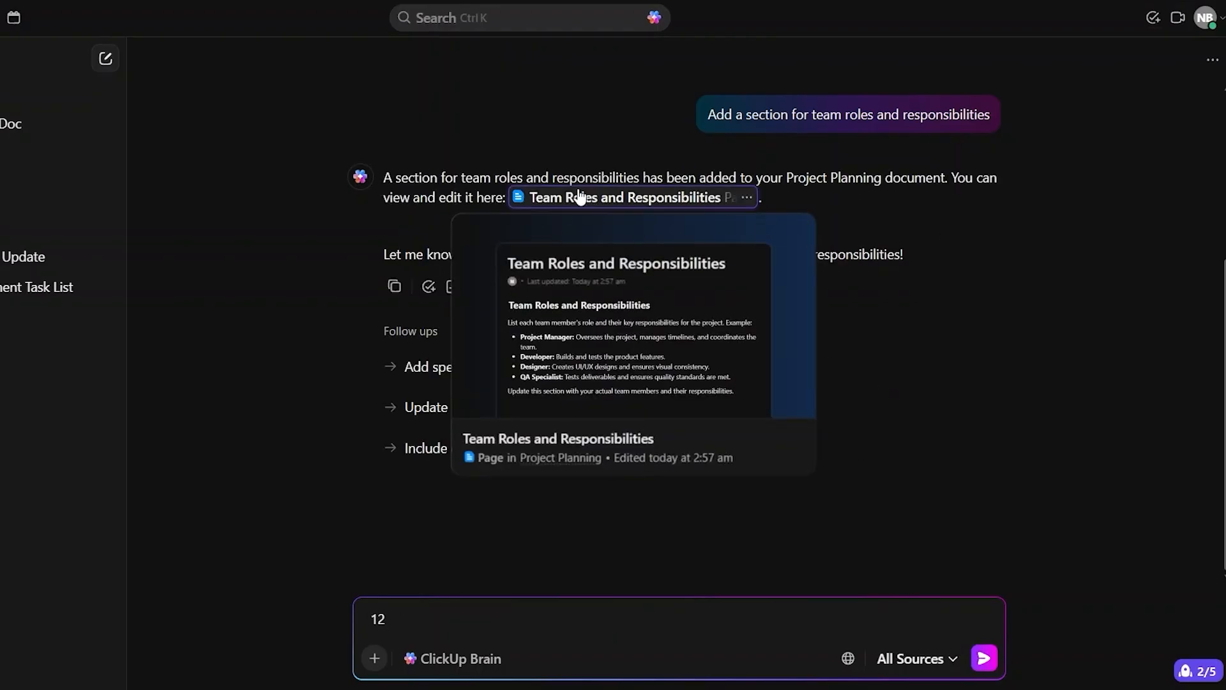
left_click(579, 198)
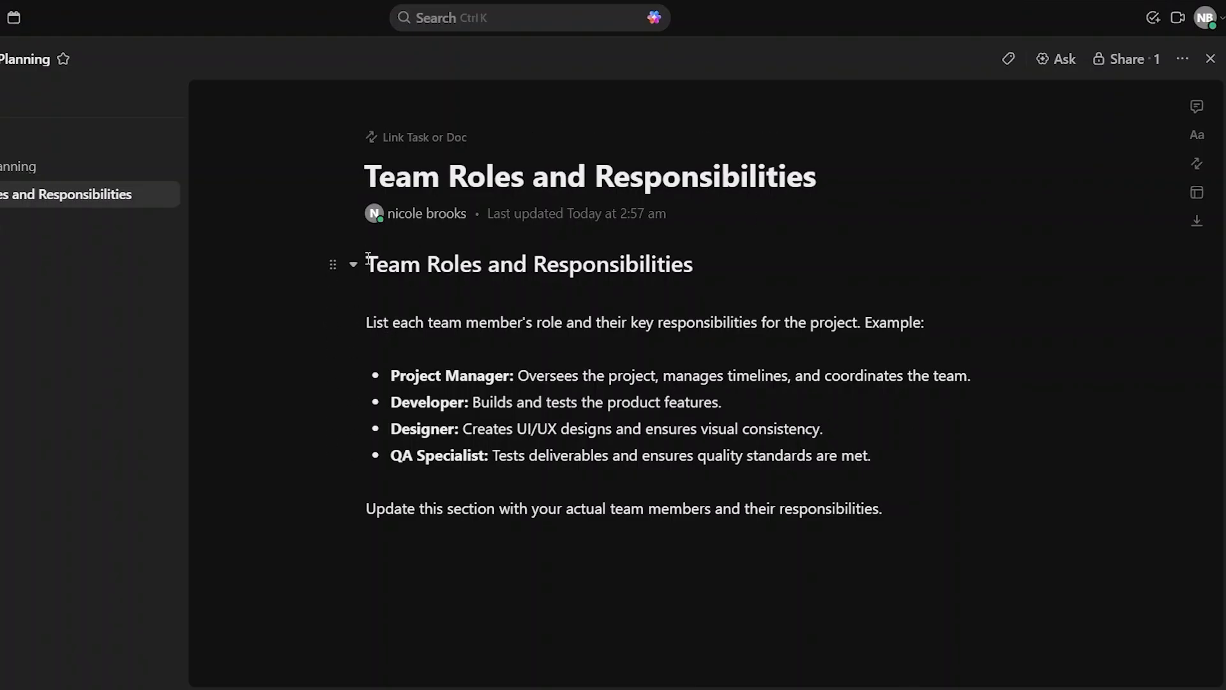
Look at the form for turning the Team Roles and Responsibilities heading into a task, check the available lists and dismiss it
left_click_drag(368, 263, 703, 252)
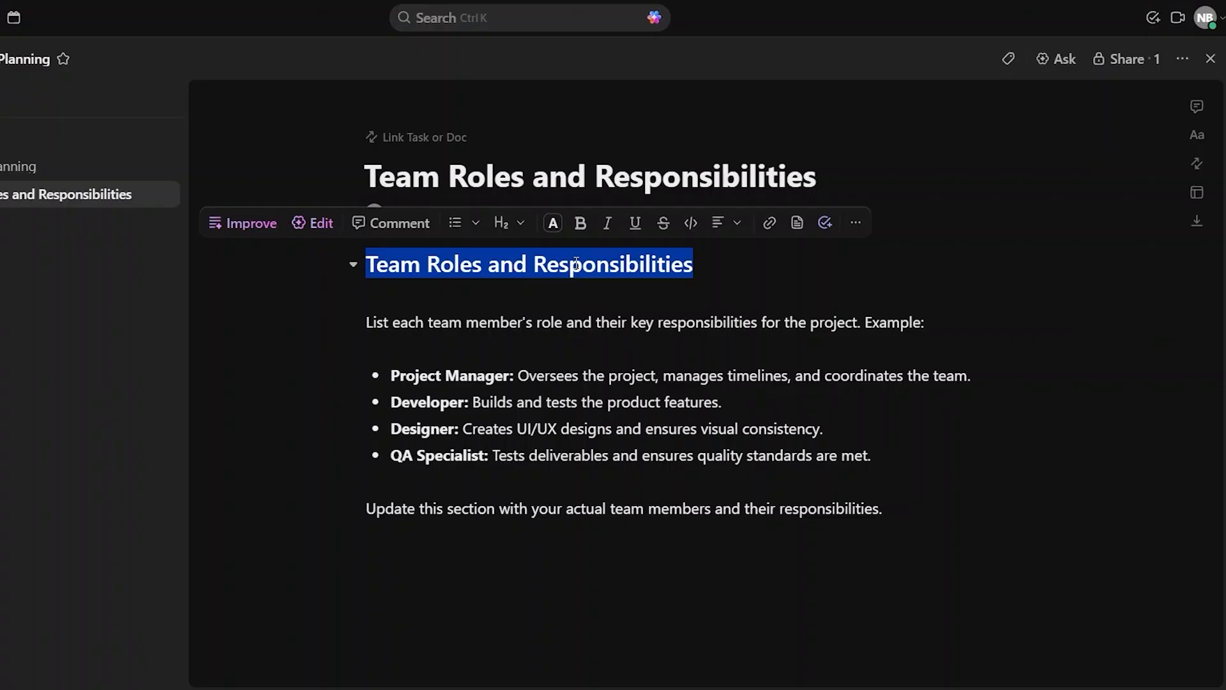
left_click(825, 222)
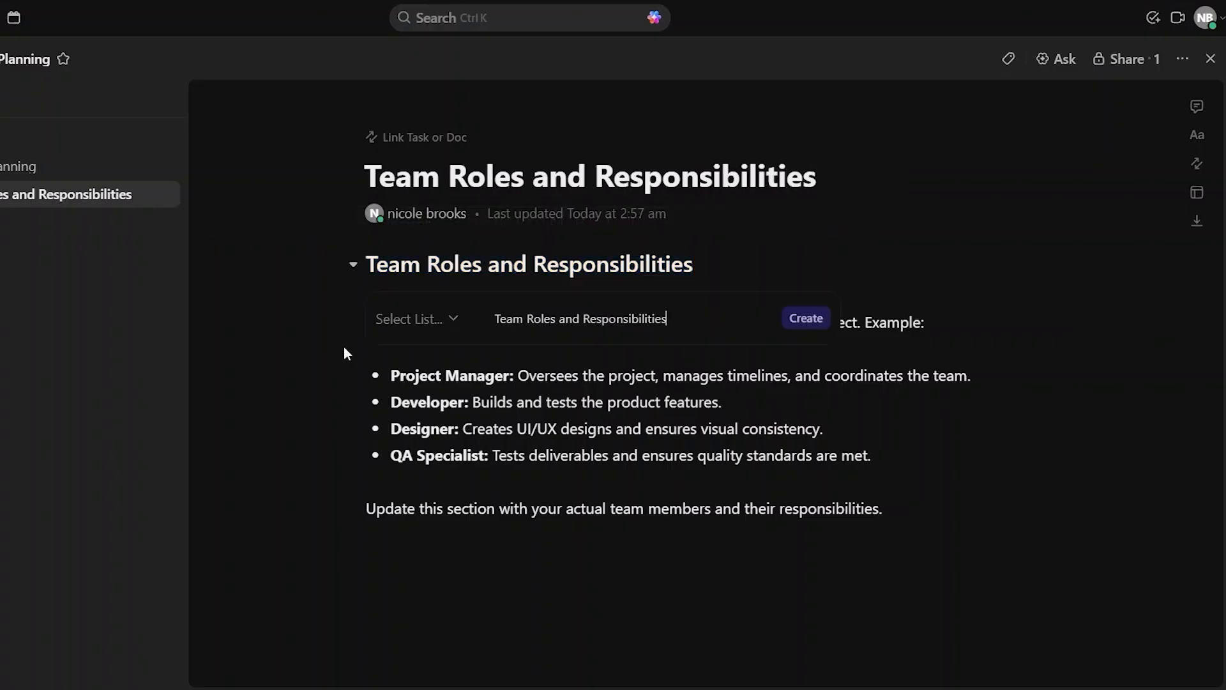
left_click(461, 318)
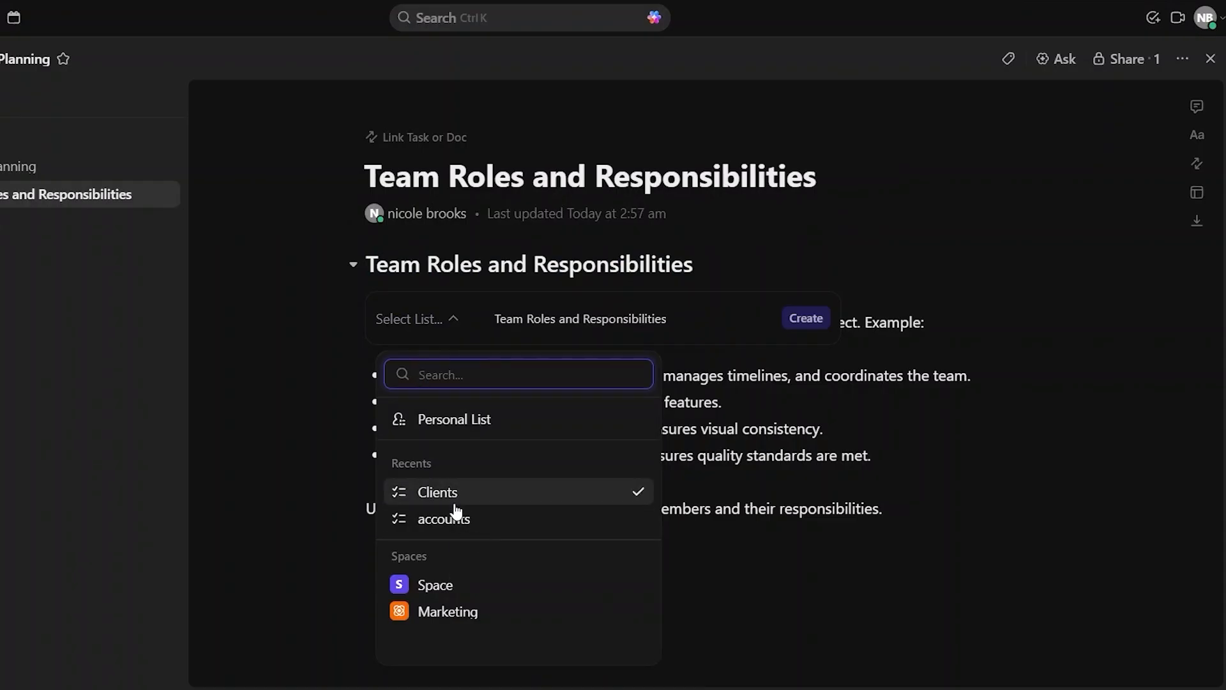
left_click(450, 320)
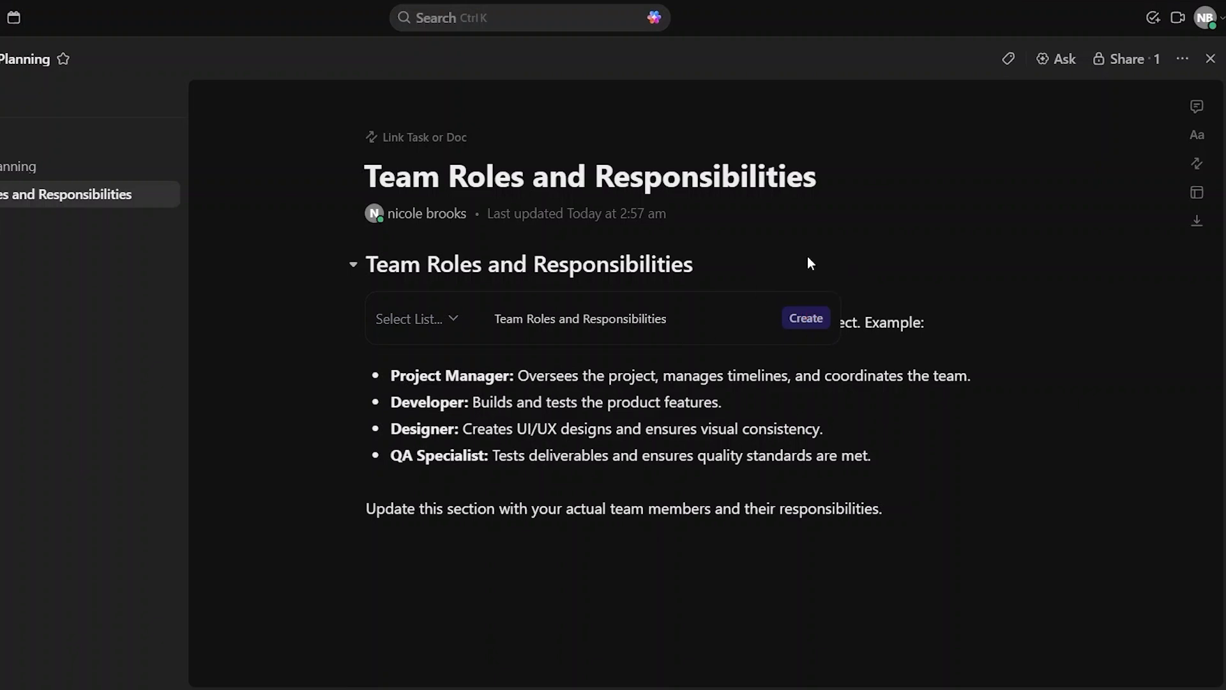
left_click(899, 225)
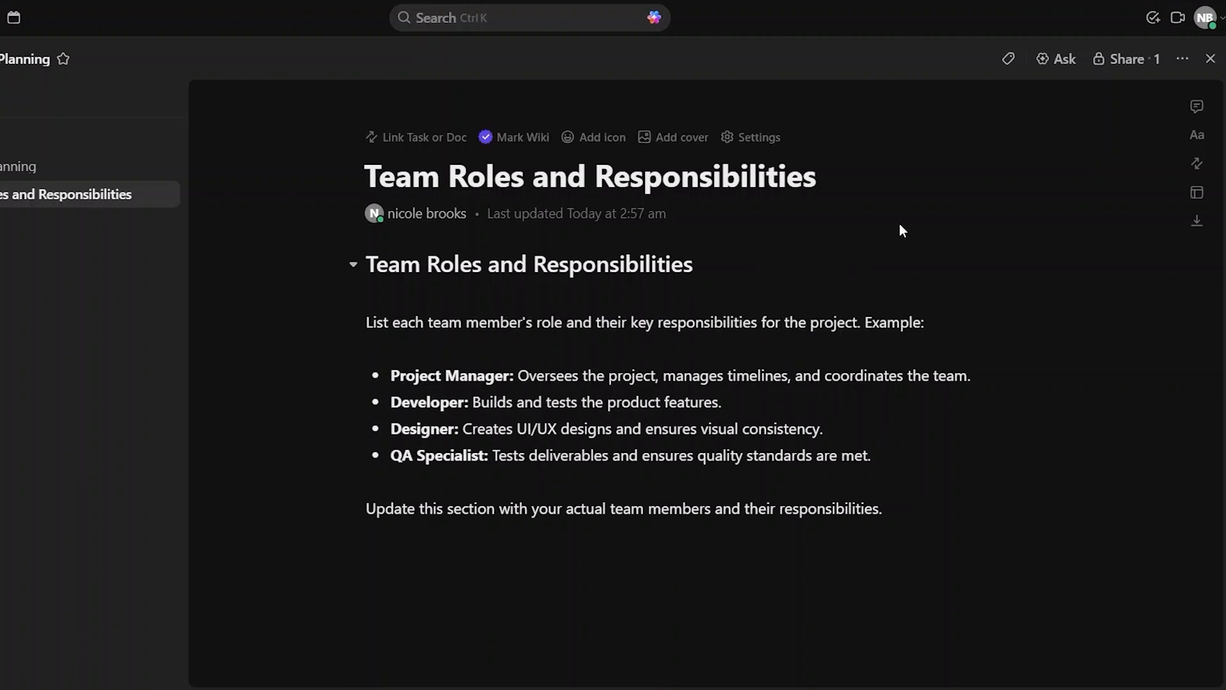
Look at the task creation form and list choices for the four role bullets, and dismiss it without creating a task
left_click(375, 263)
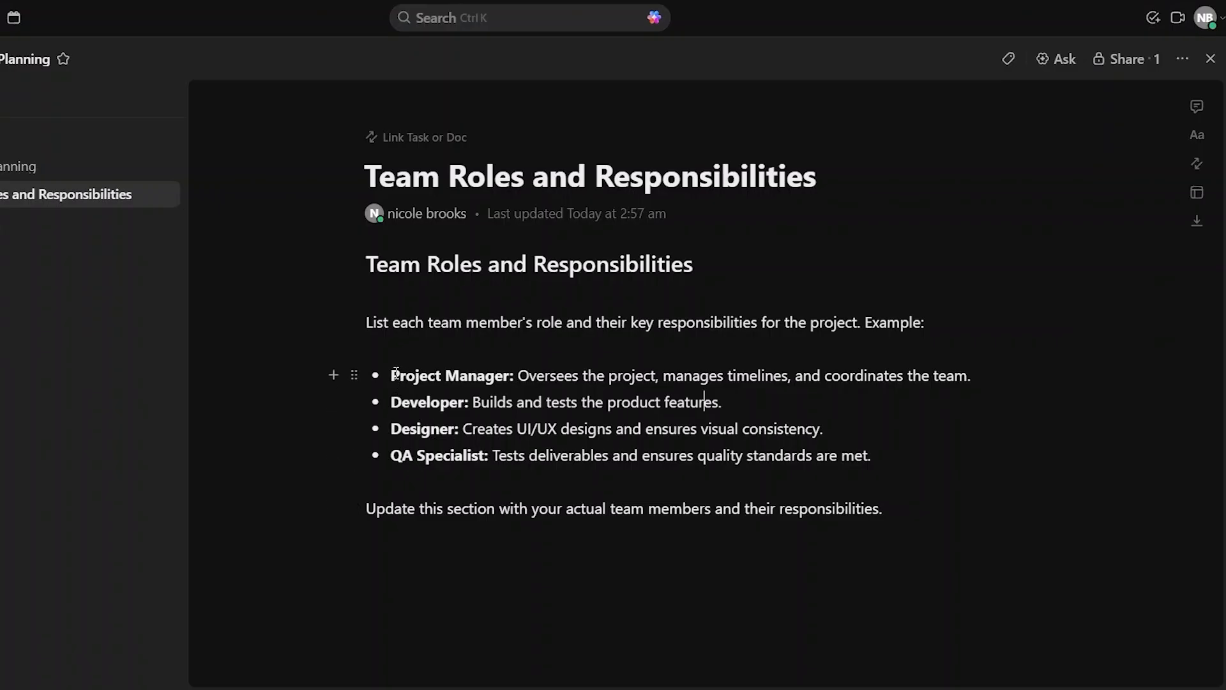
left_click_drag(394, 374, 871, 456)
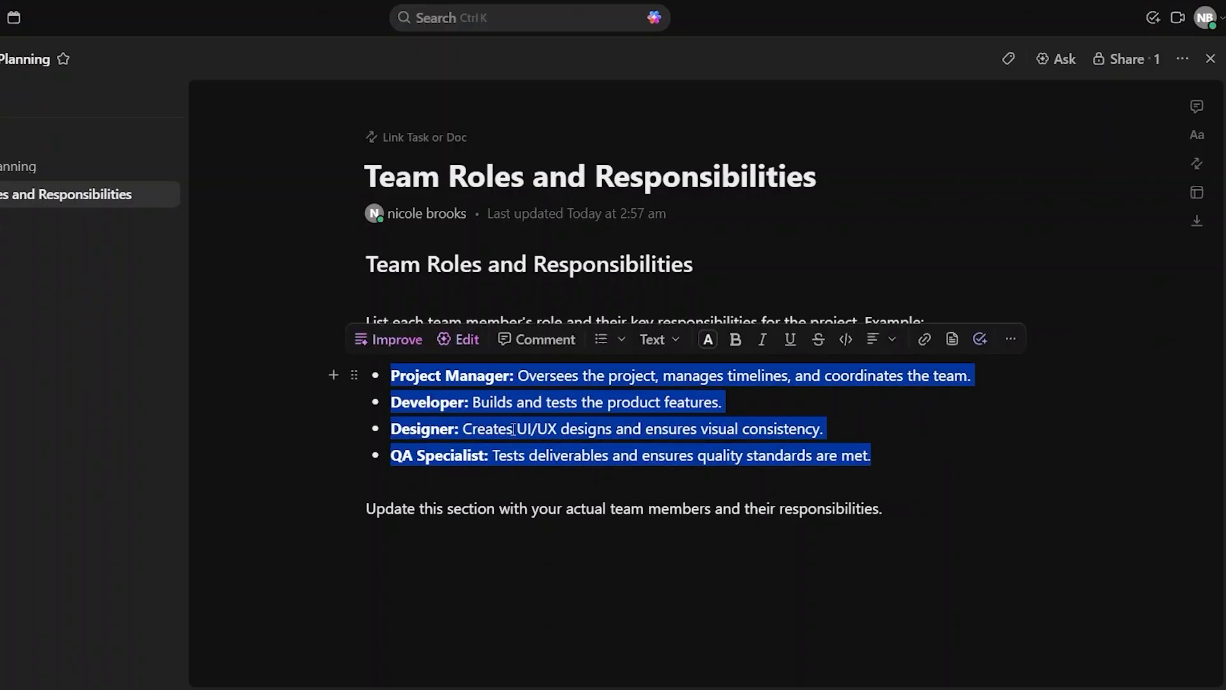
left_click(981, 339)
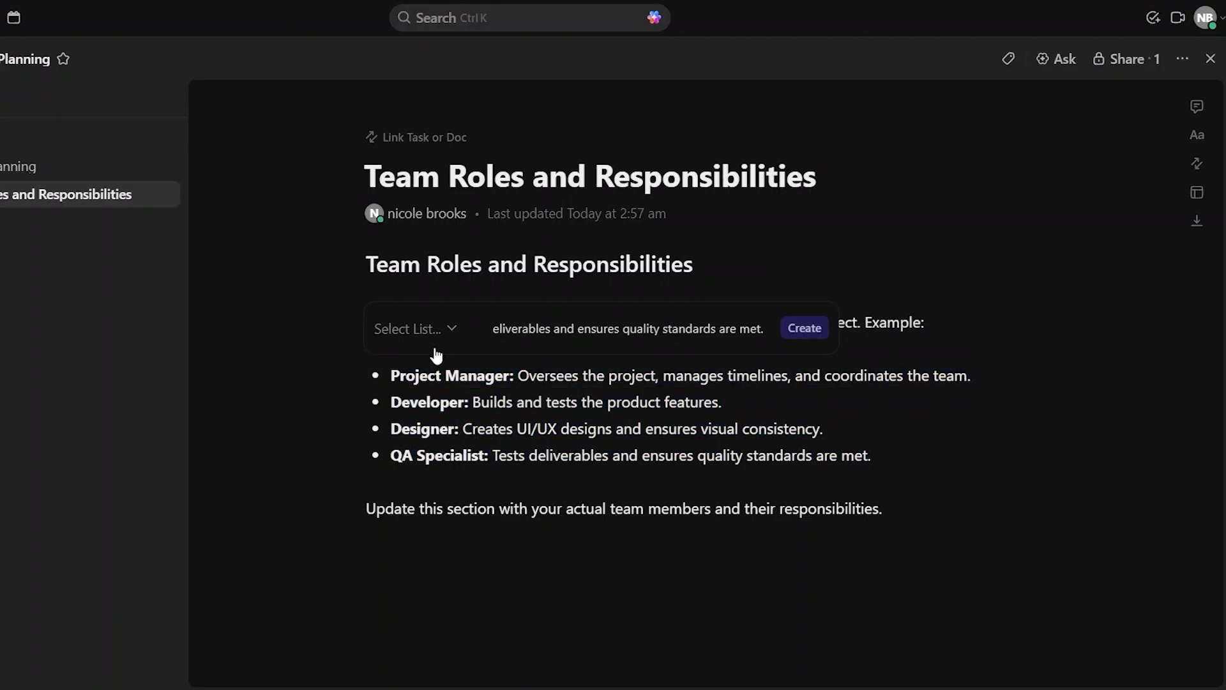
left_click(454, 326)
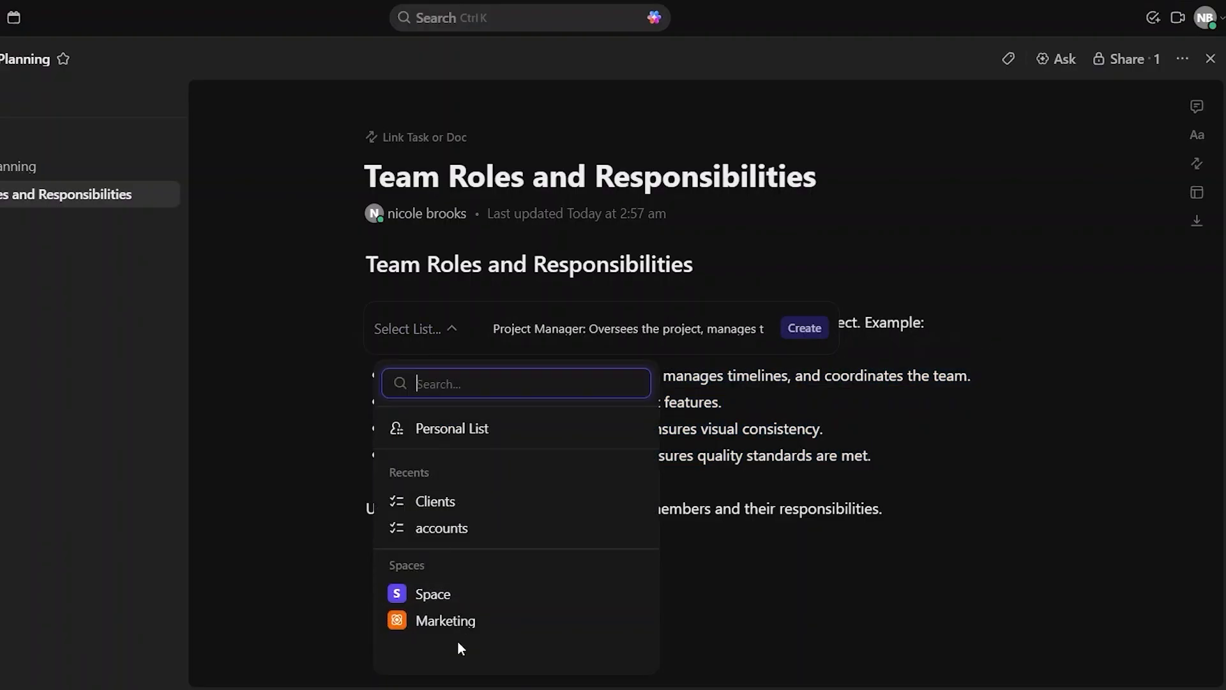
left_click(449, 332)
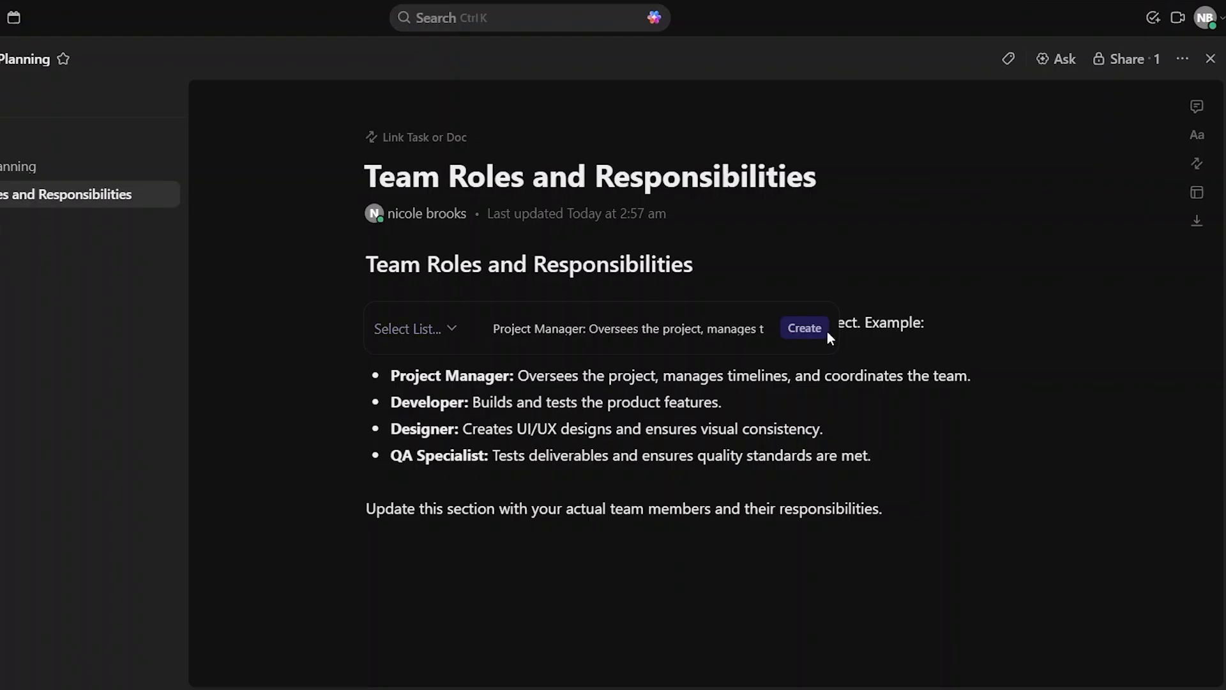
left_click(904, 219)
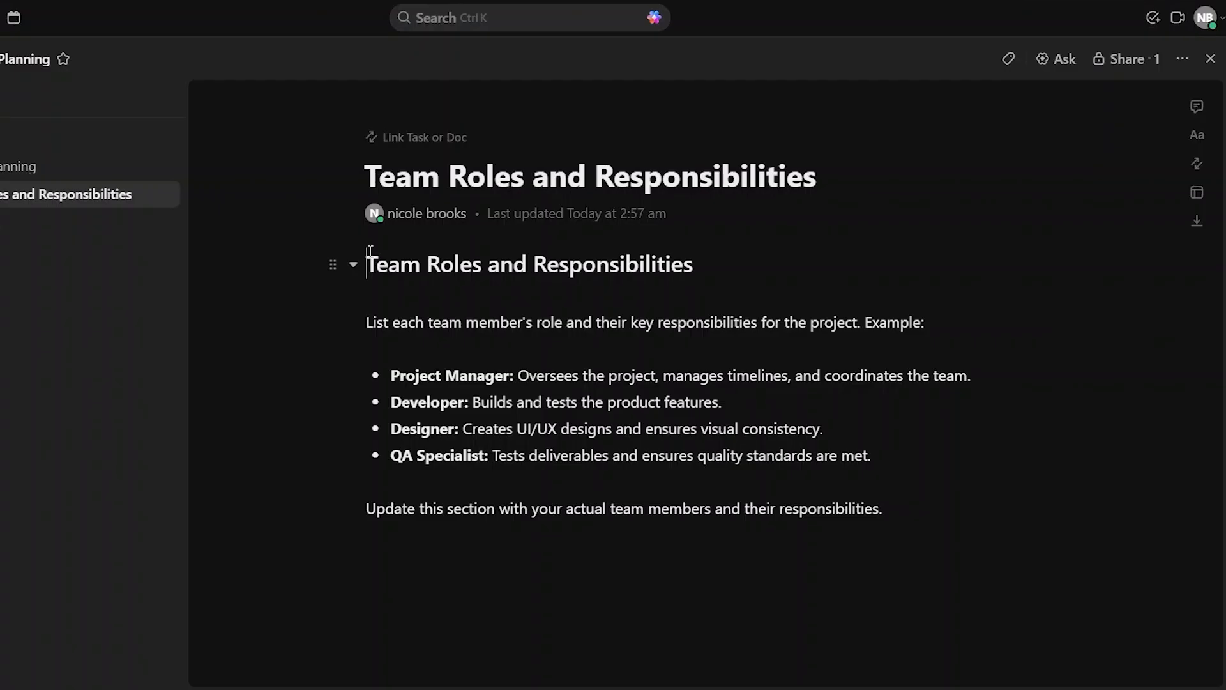
Try improving the Team Roles and Responsibilities heading with AI, follow up with "shorten it" and discard the suggestion
left_click_drag(370, 252, 709, 266)
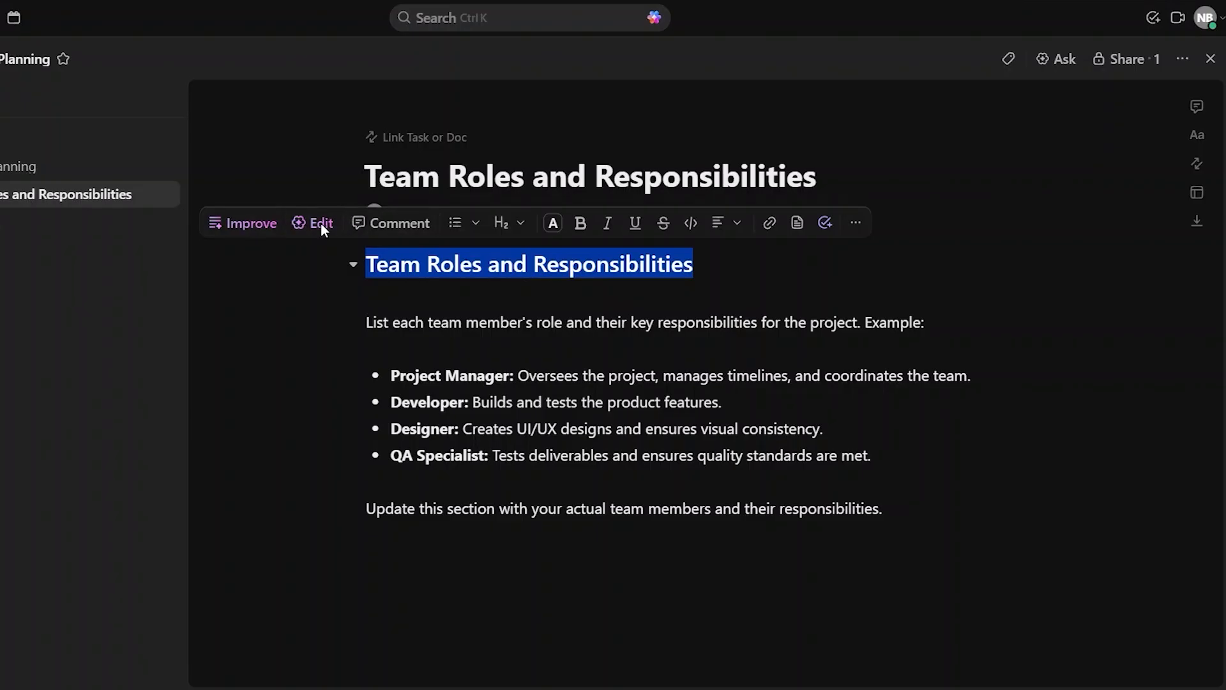
left_click(248, 228)
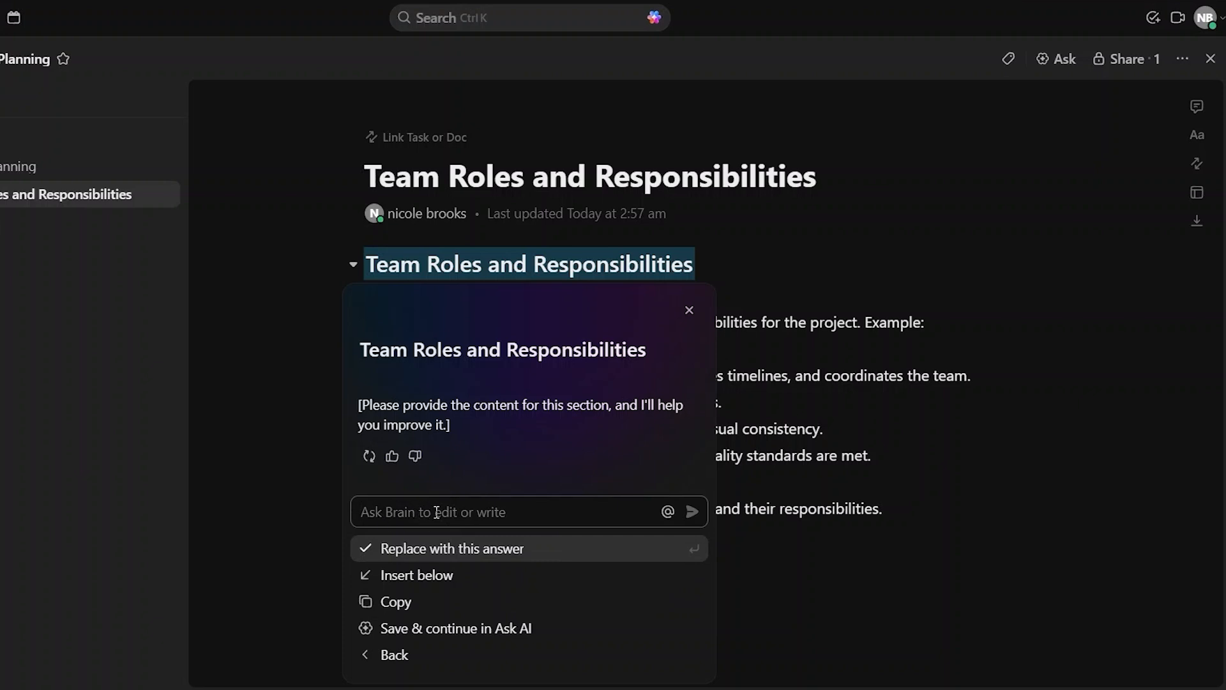
type("shorten it")
left_click(692, 511)
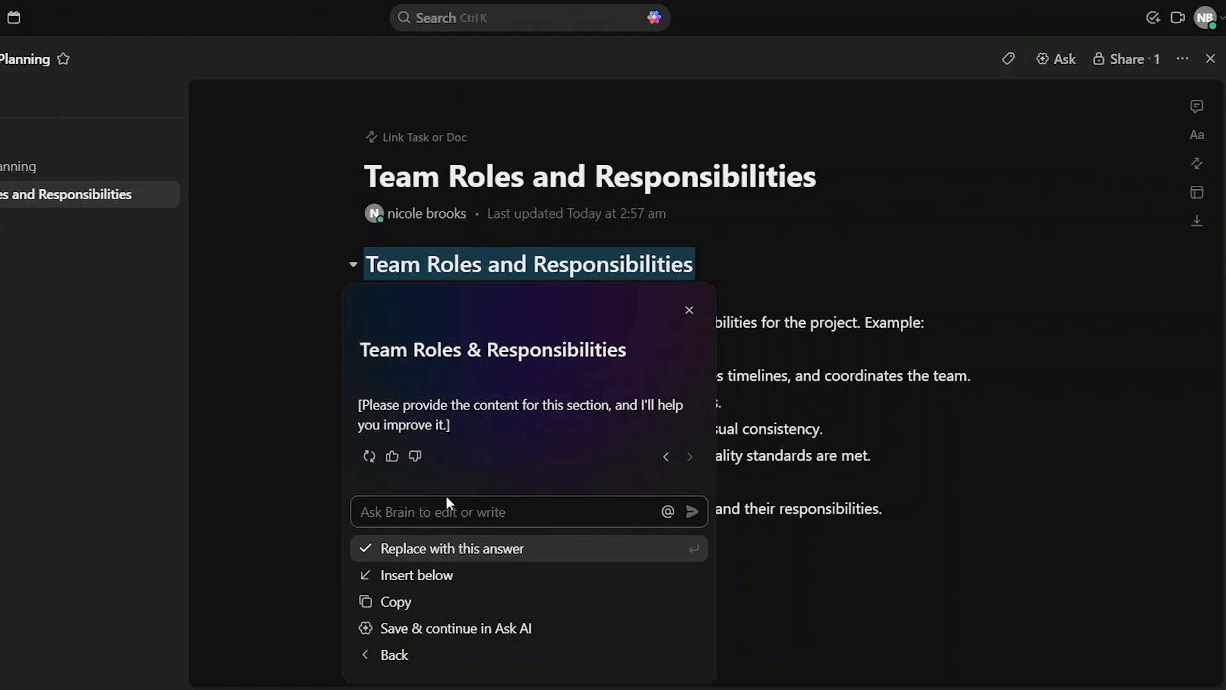
left_click(689, 311)
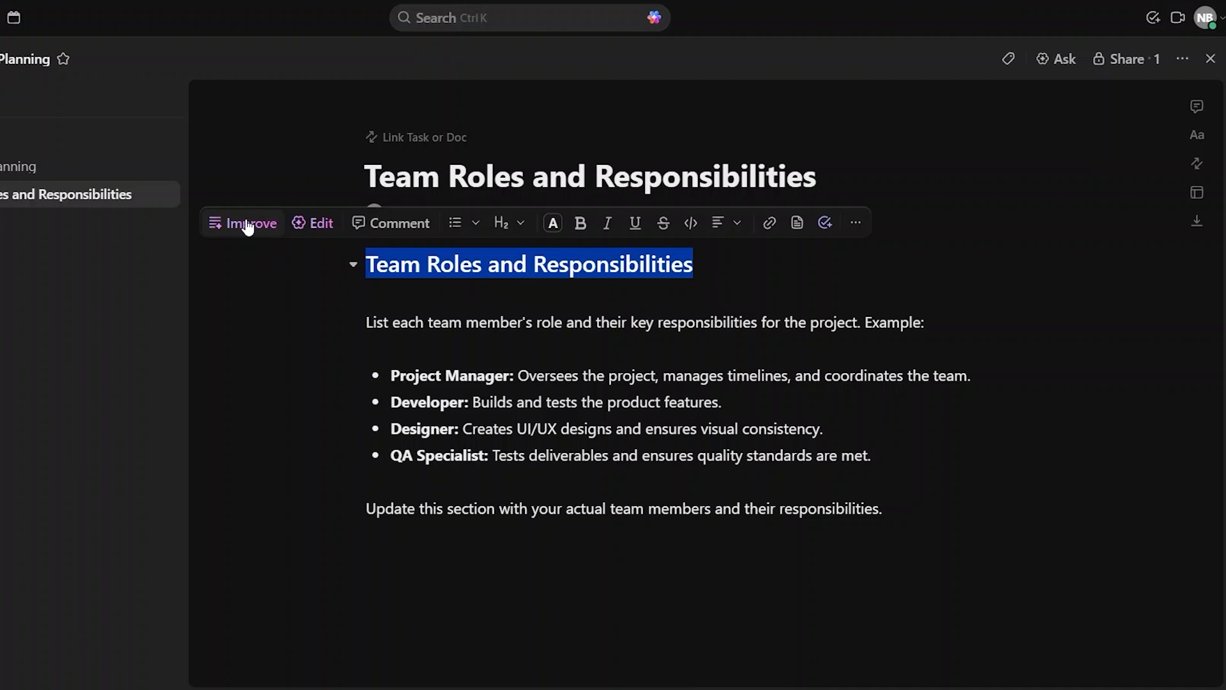
left_click(248, 225)
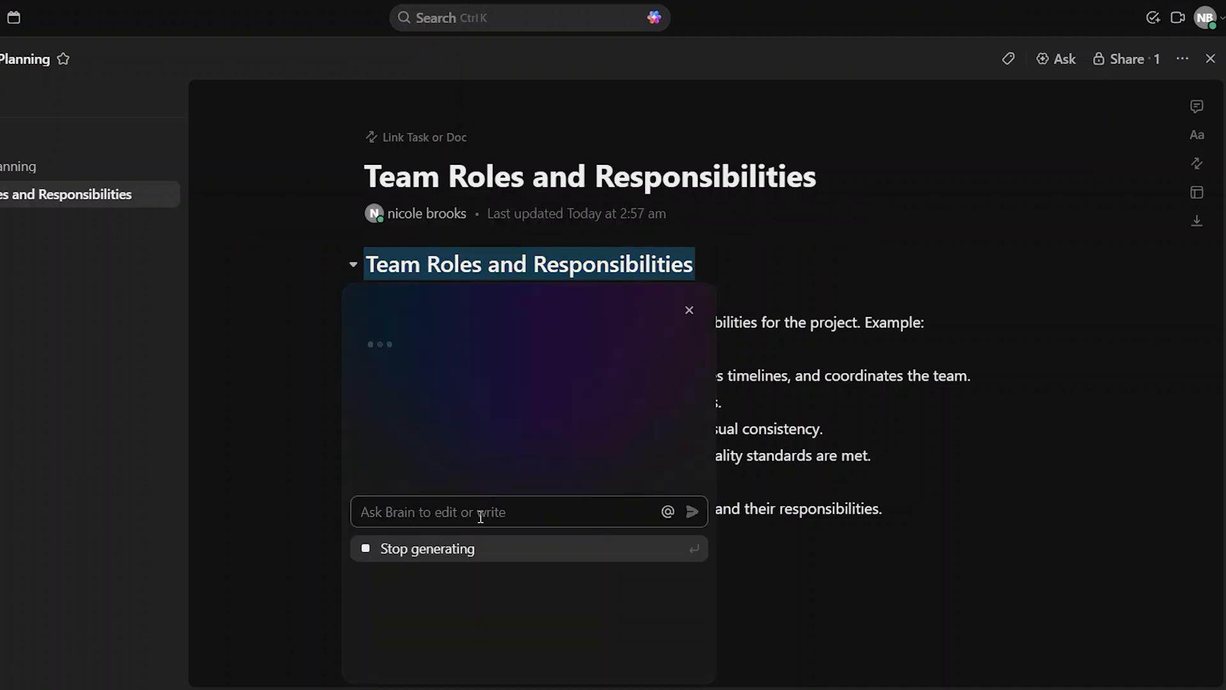
type("c")
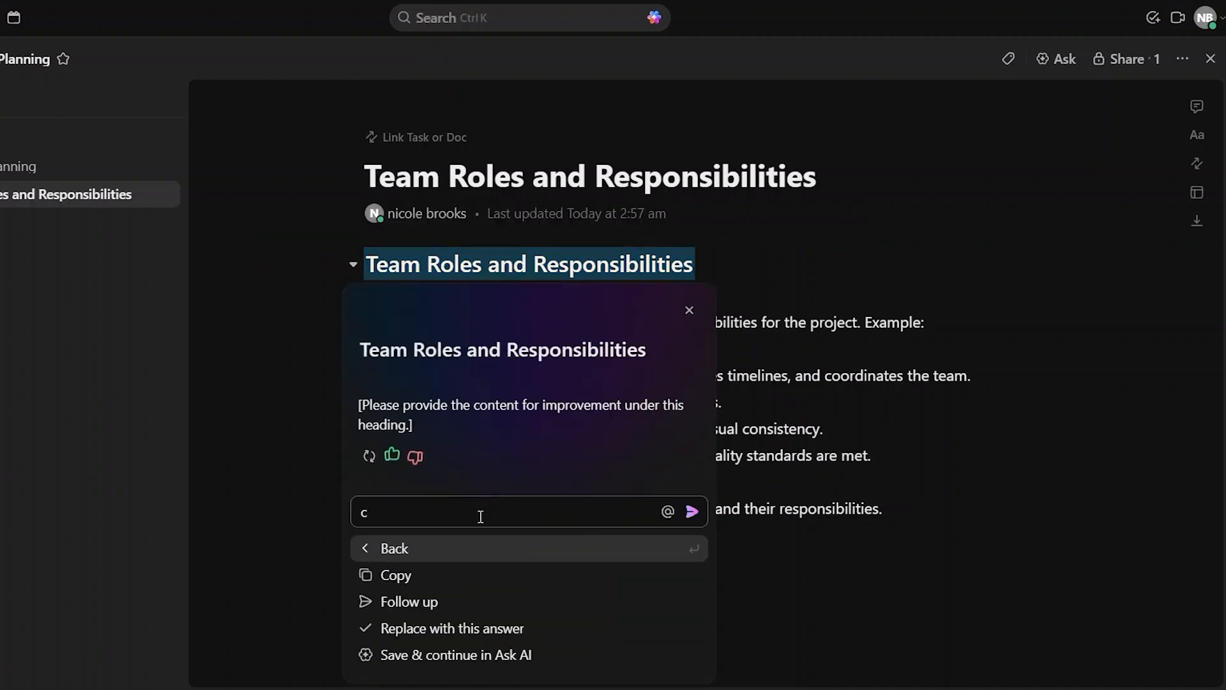
type("orrect")
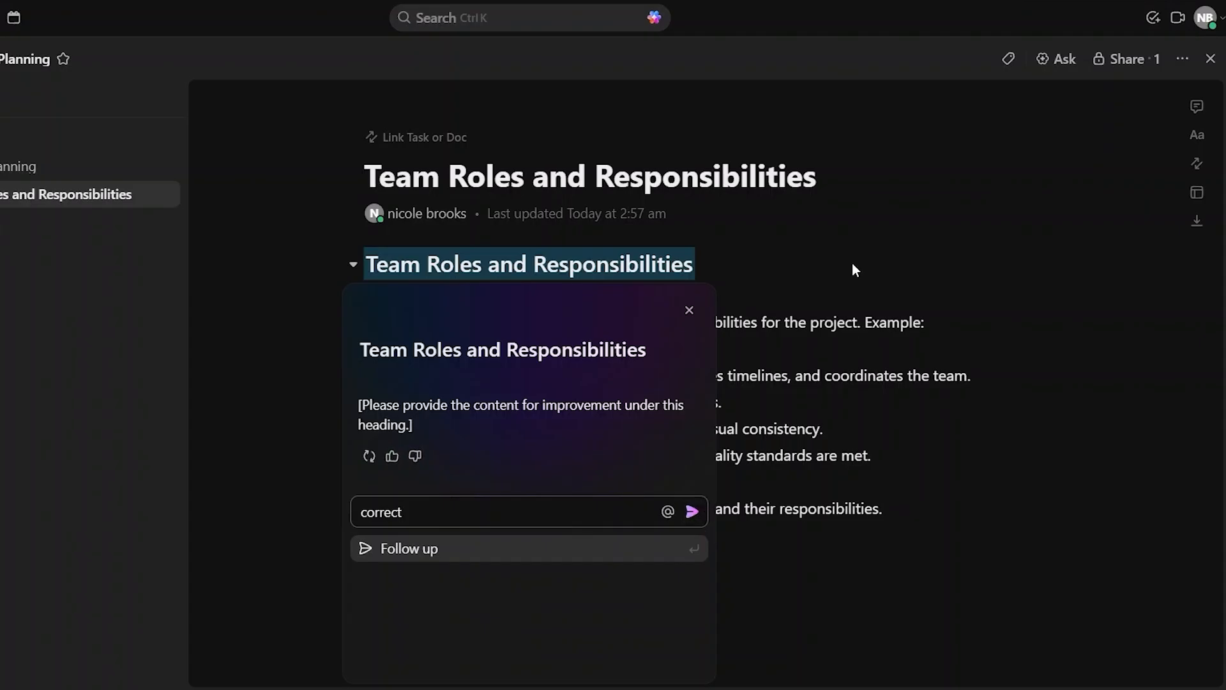
left_click(689, 310)
Have AI improve the four role bullets, follow up with "summarise it" and replace the bullets with the answer
left_click_drag(389, 375, 874, 393)
left_click_drag(874, 393, 872, 456)
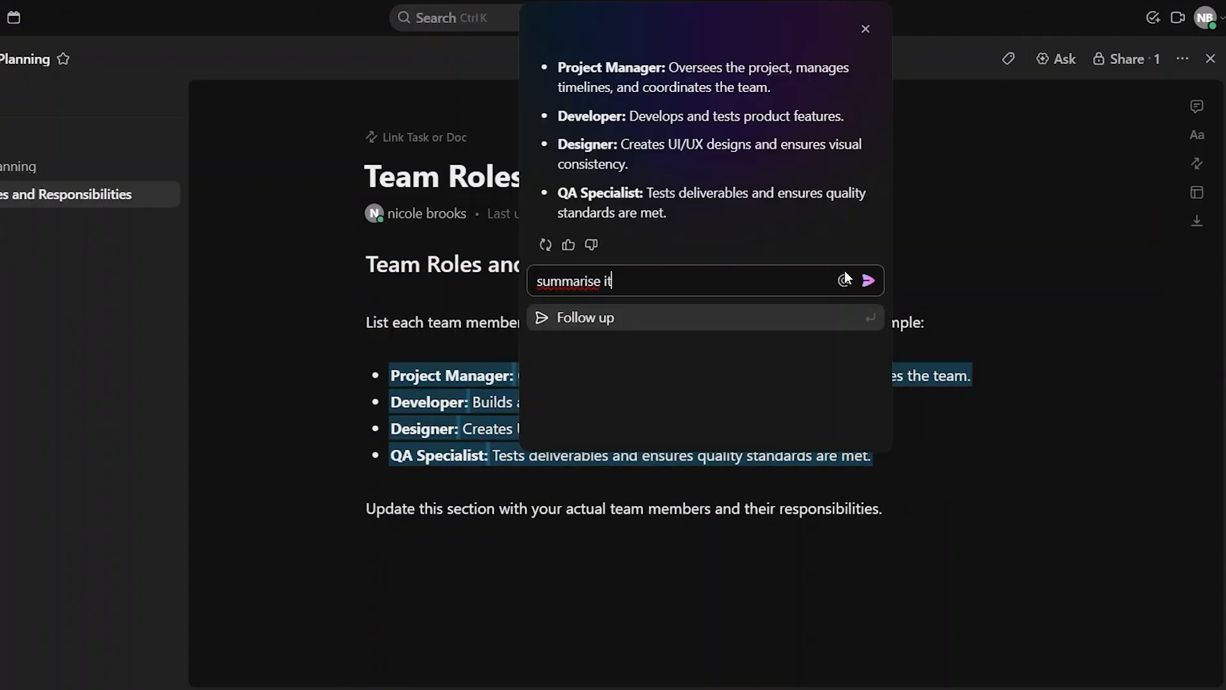
left_click(868, 281)
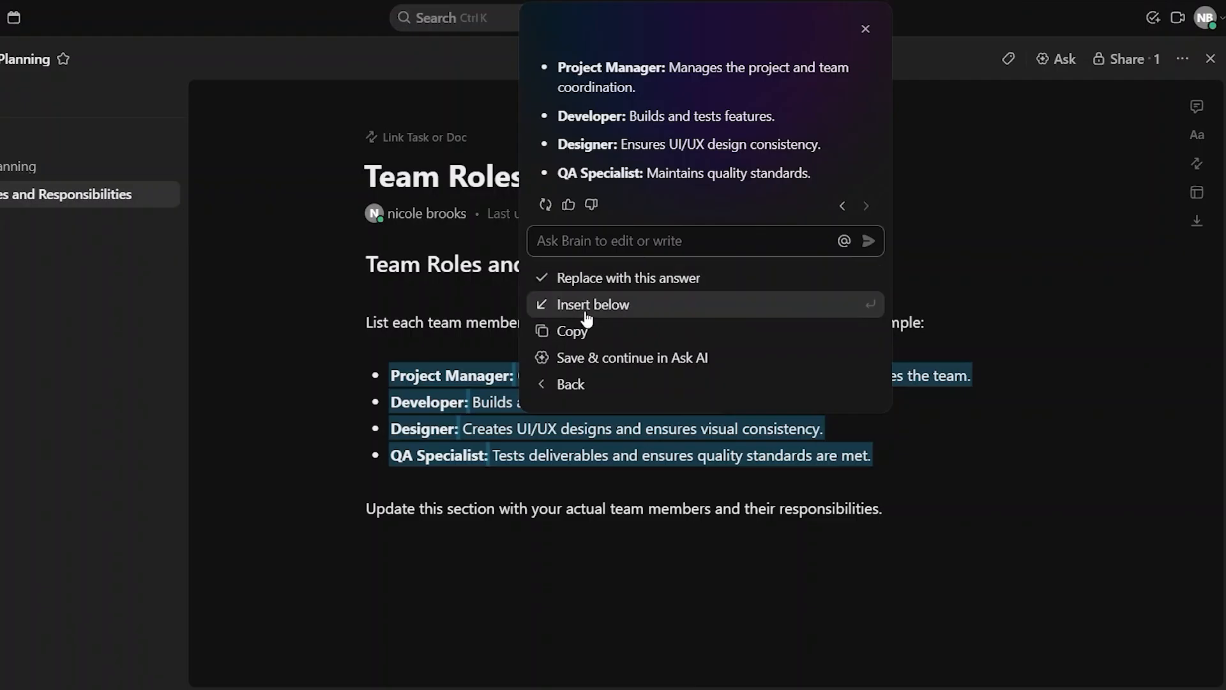
left_click(588, 279)
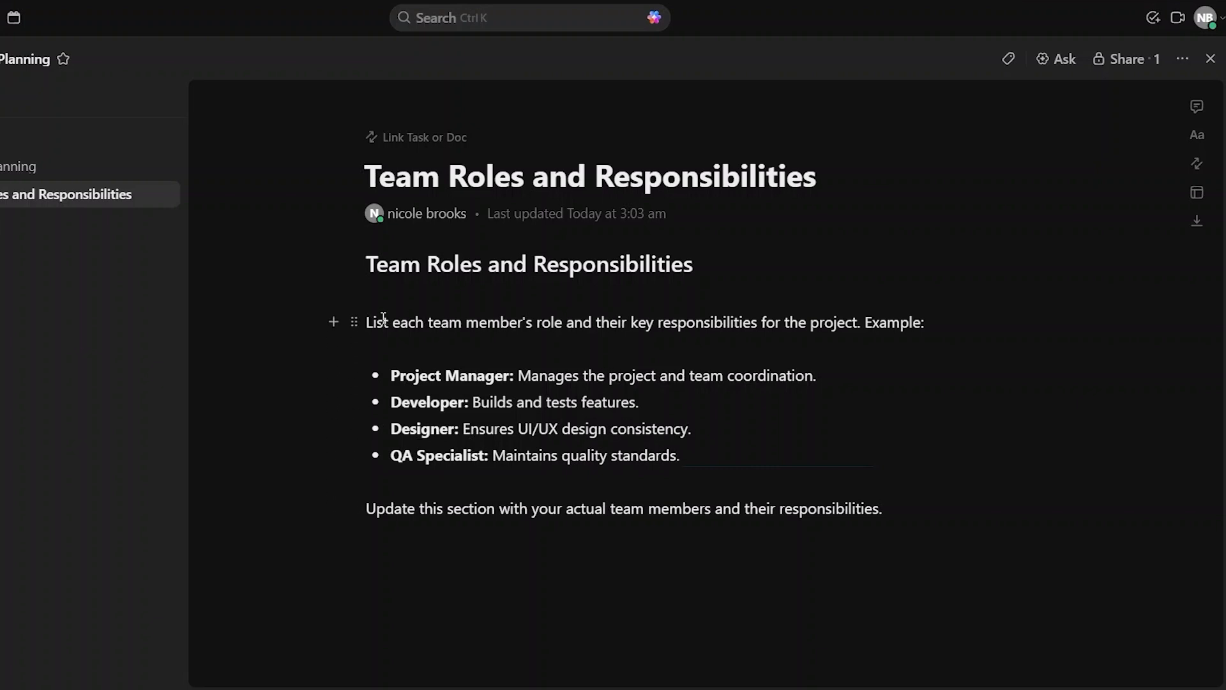
Have AI translate the Team Roles and Responsibilities heading into French and insert the translation below the original
double_click(369, 267)
left_click_drag(369, 268, 564, 254)
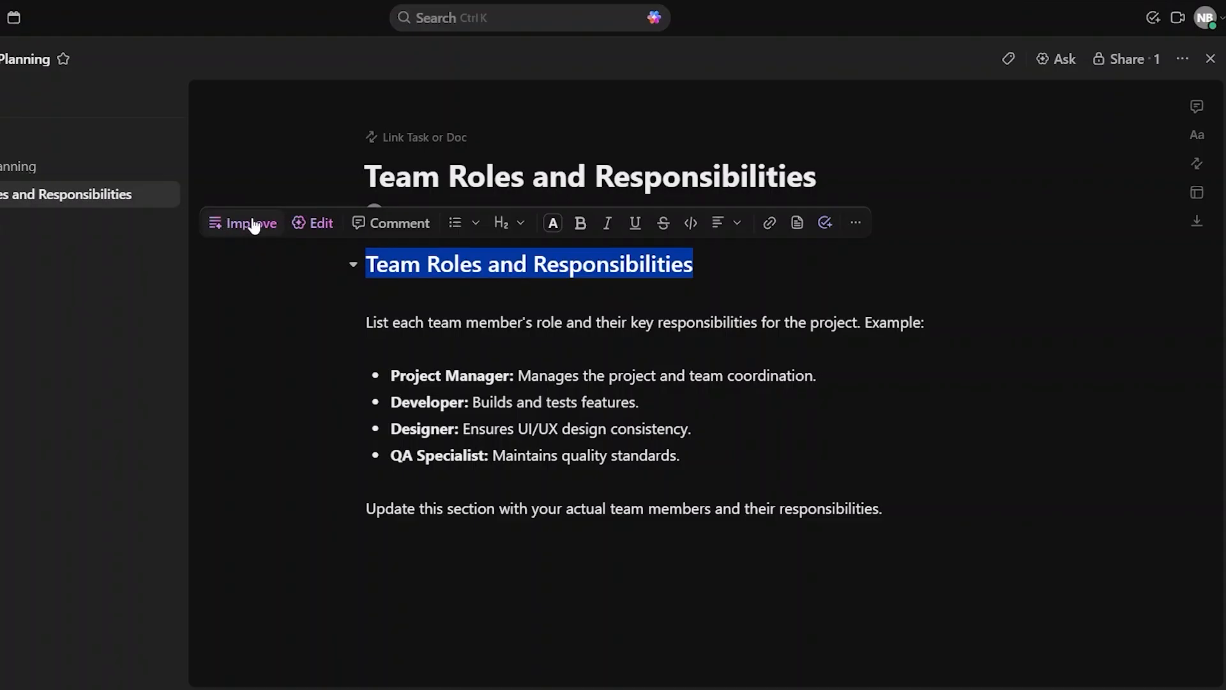
left_click(319, 228)
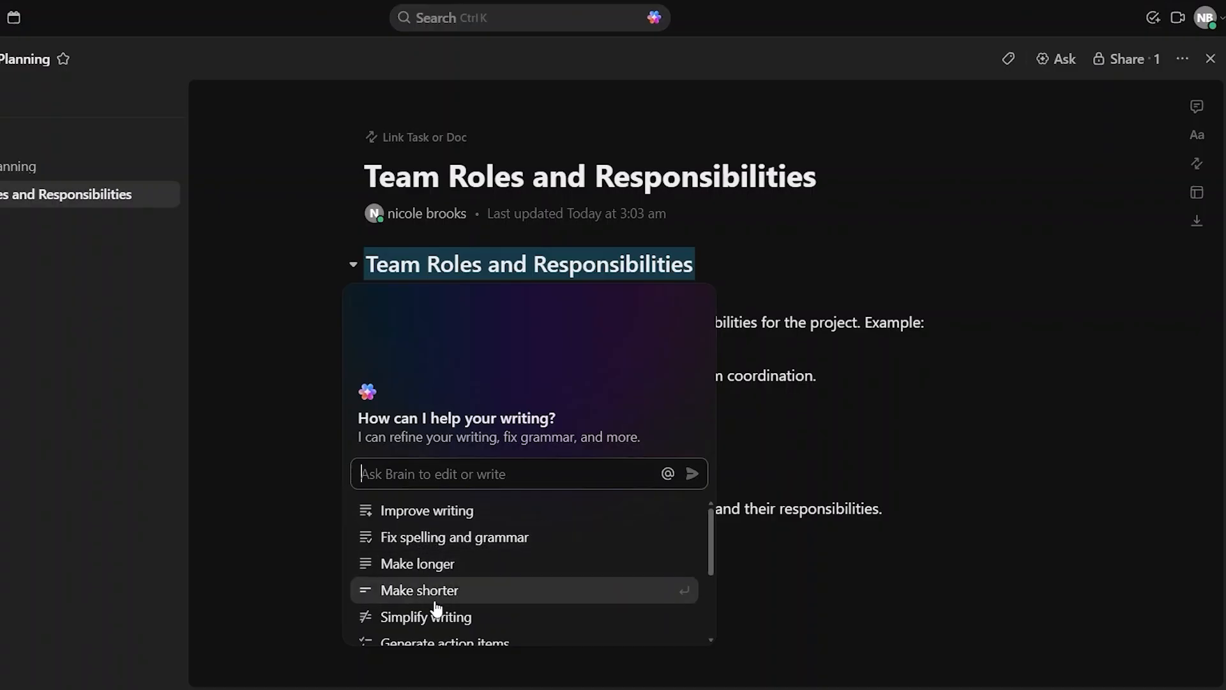
scroll(437, 610, "down", 2)
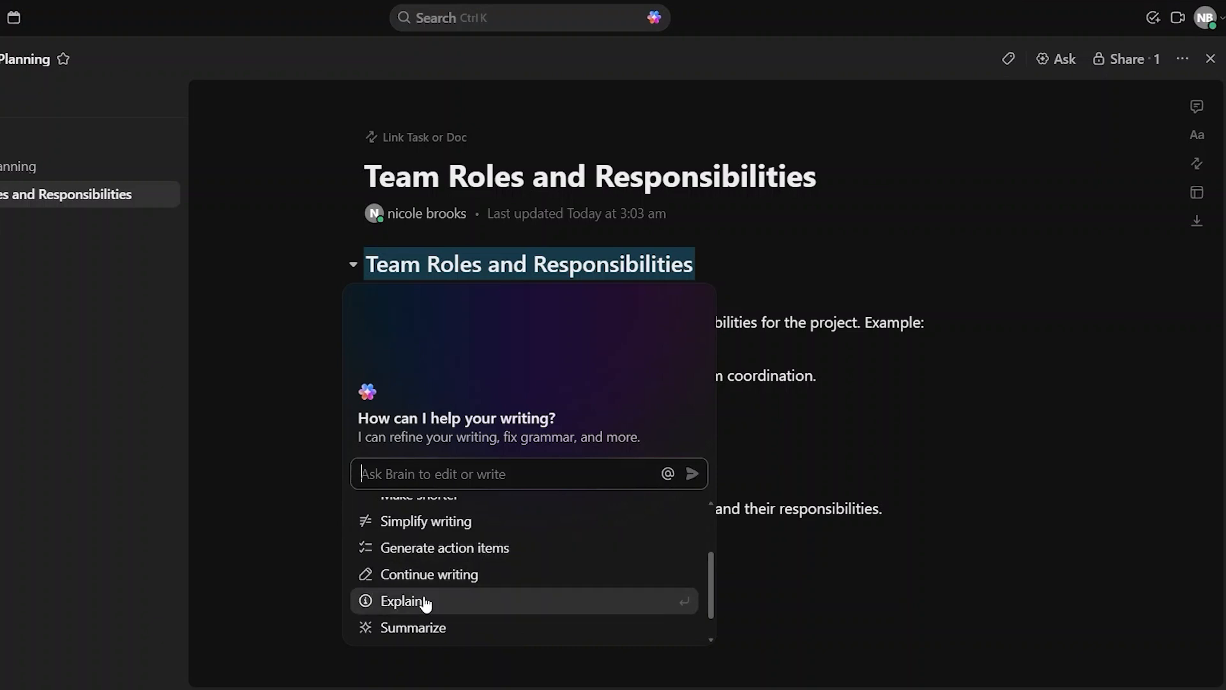
scroll(426, 603, "down", 1)
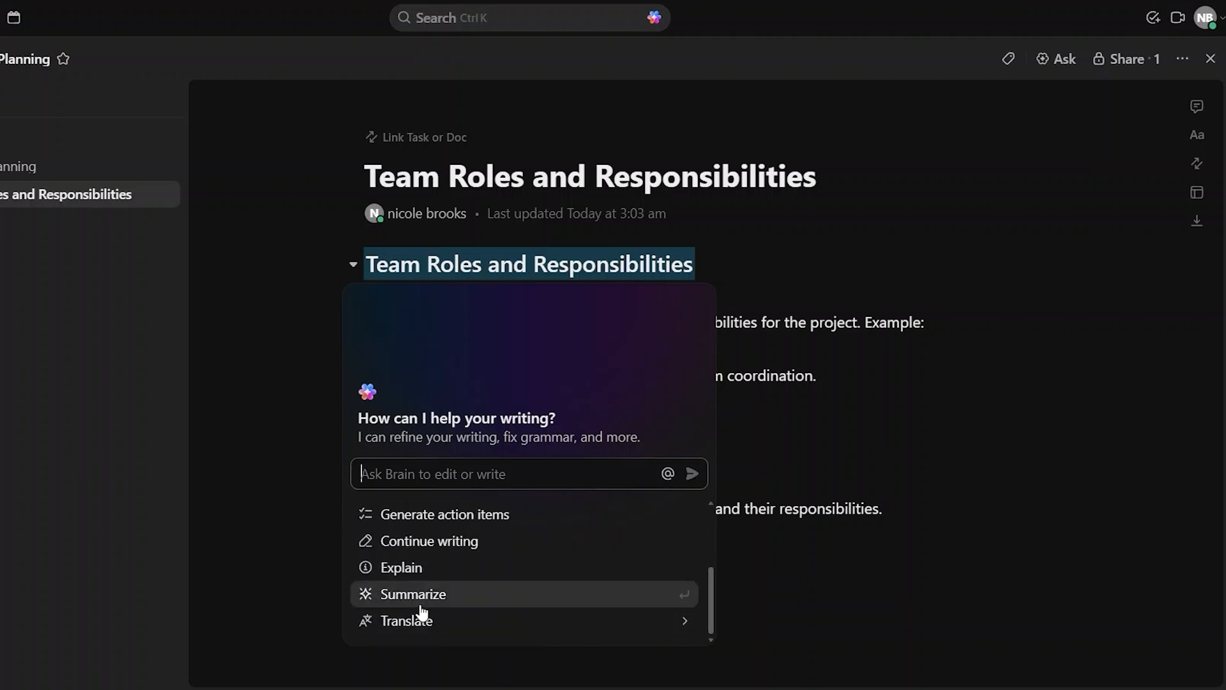
left_click(422, 620)
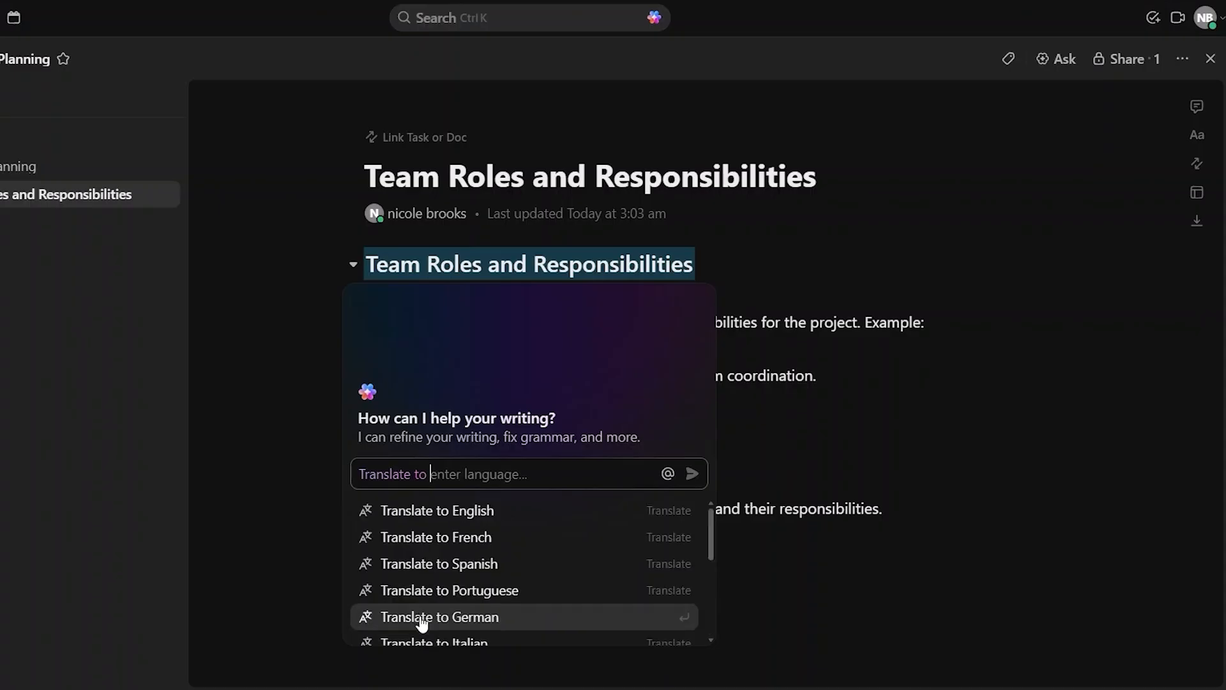
left_click(407, 544)
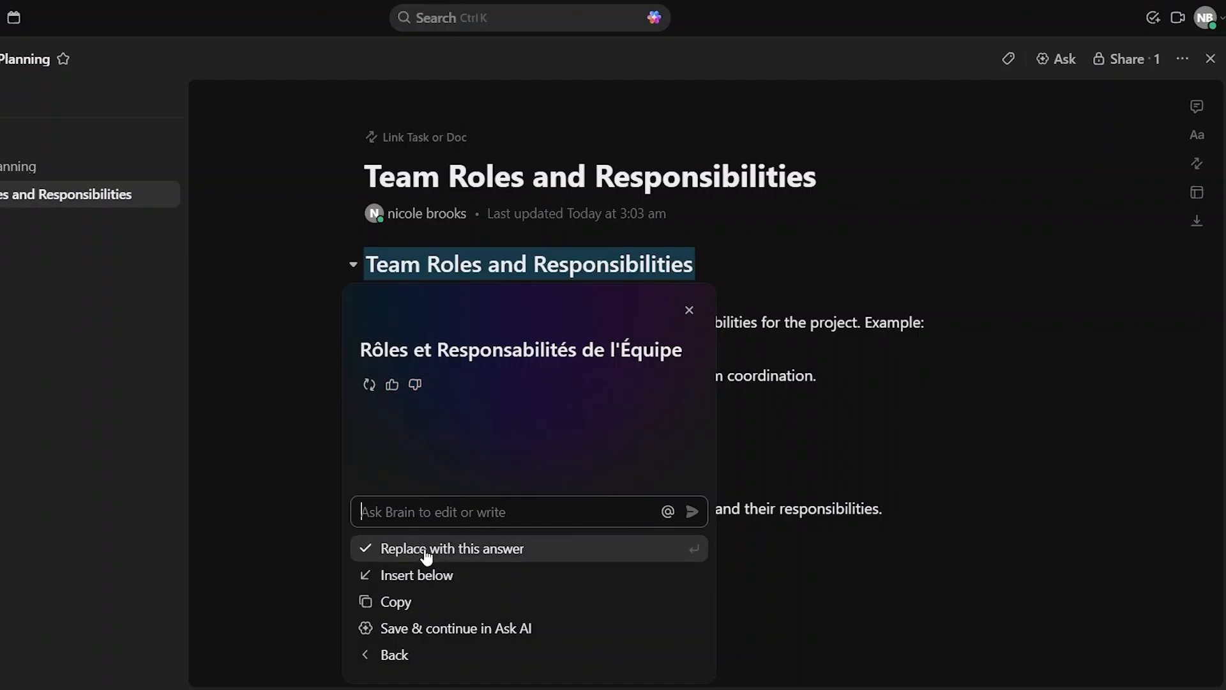
left_click(437, 576)
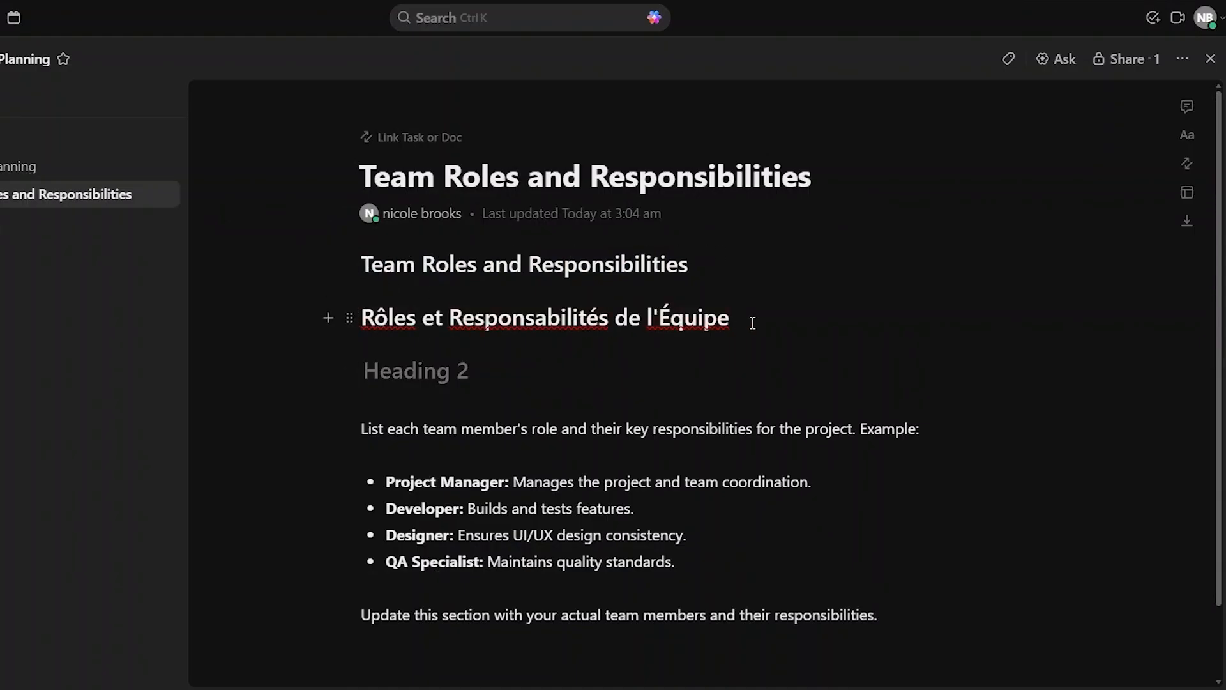
Look through the AI editing options for the English Team Roles and Responsibilities heading, dismiss them and close the doc
left_click(373, 267)
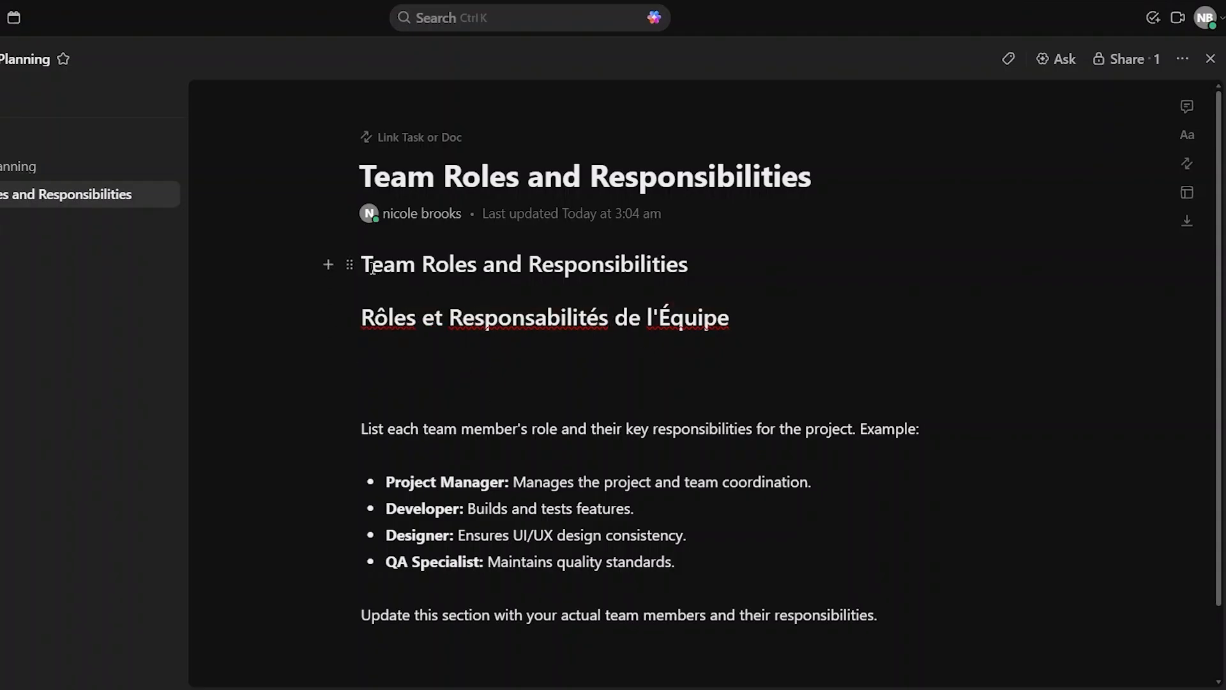
left_click_drag(372, 267, 696, 265)
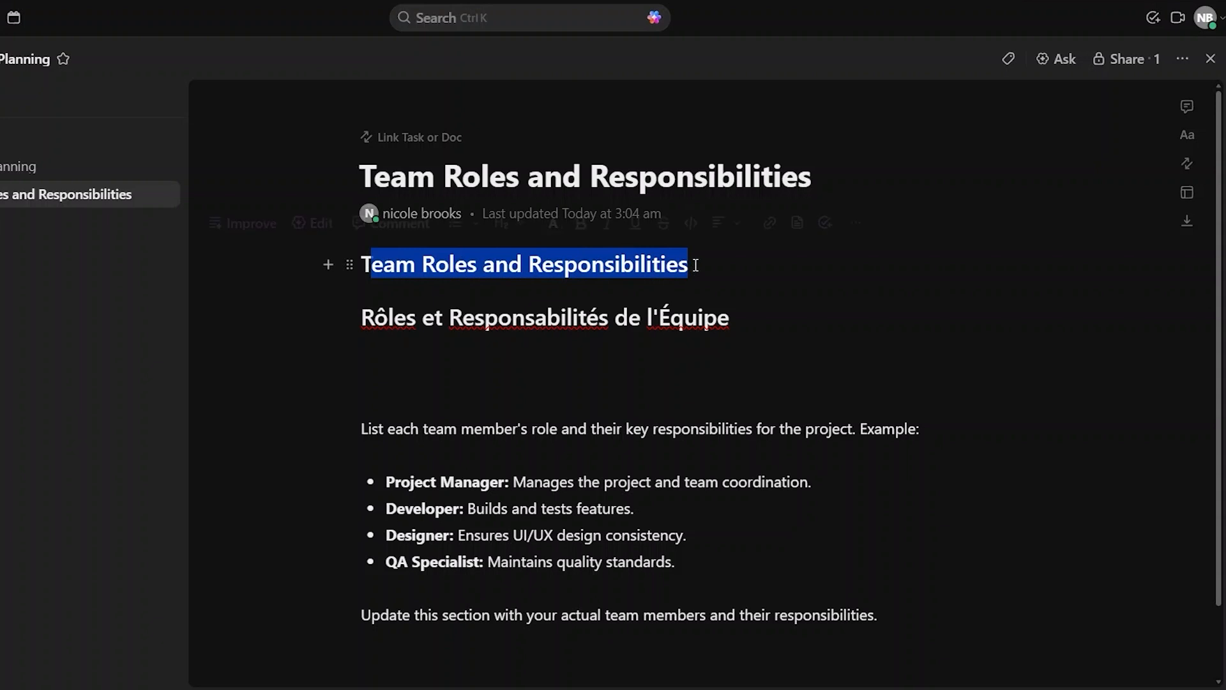
left_click(309, 221)
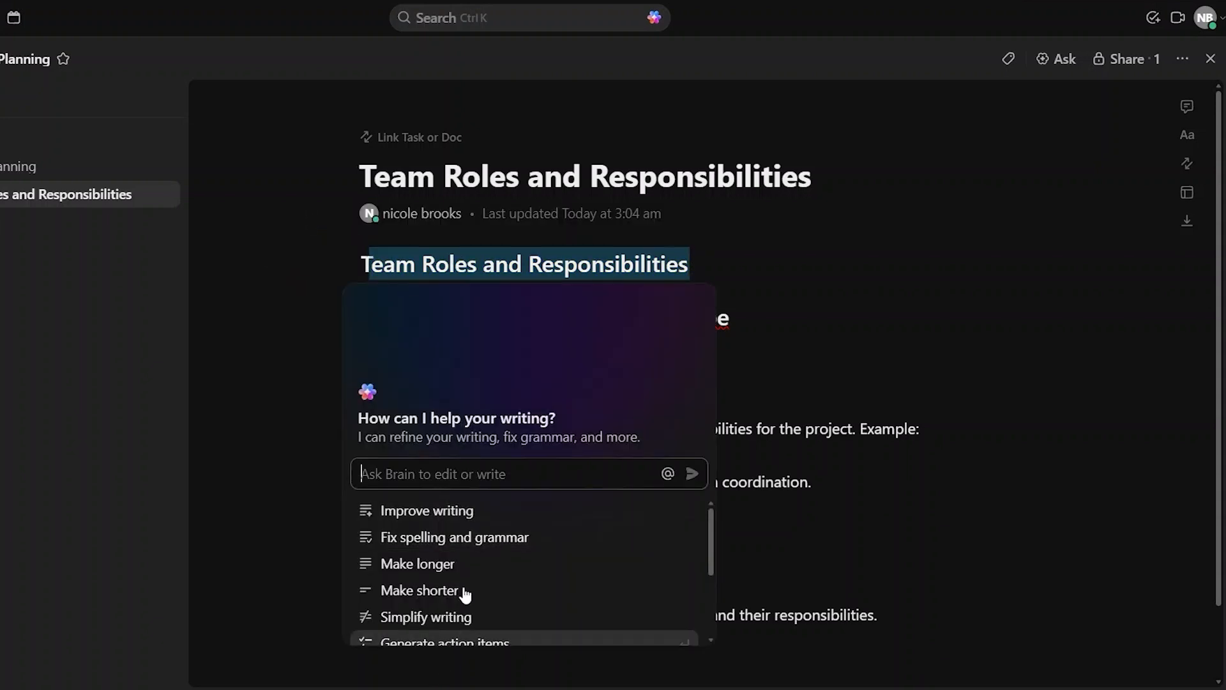
scroll(465, 594, "down", 3)
key("Escape")
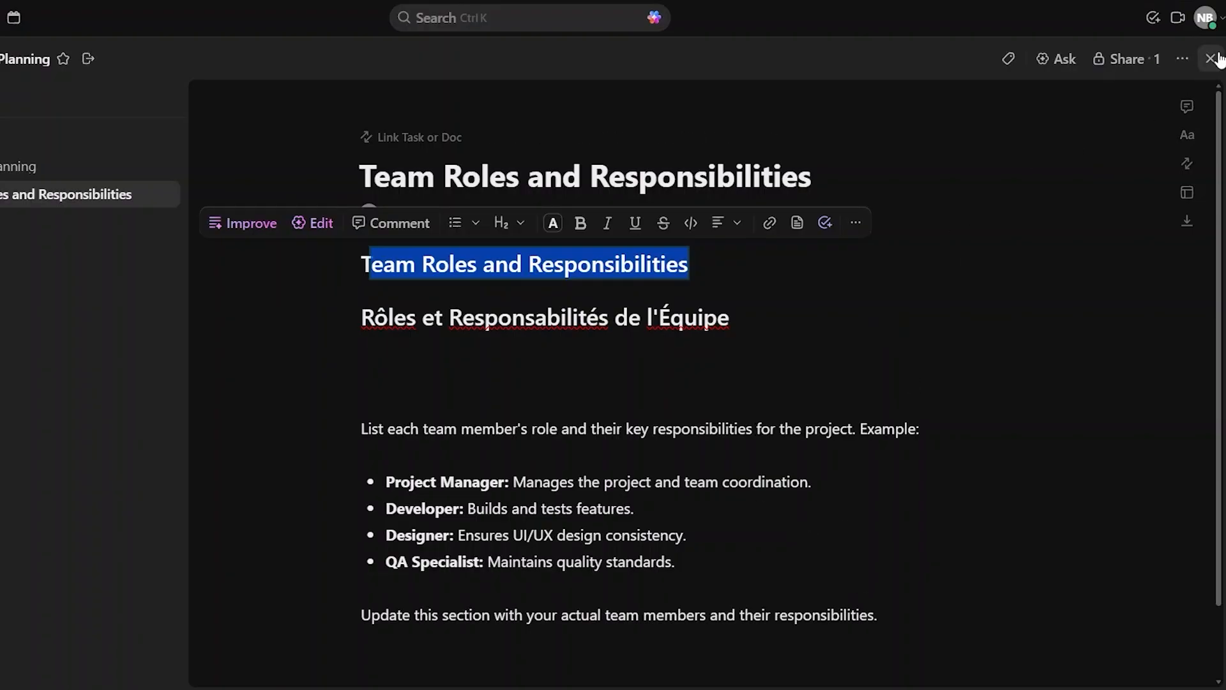
left_click(1211, 58)
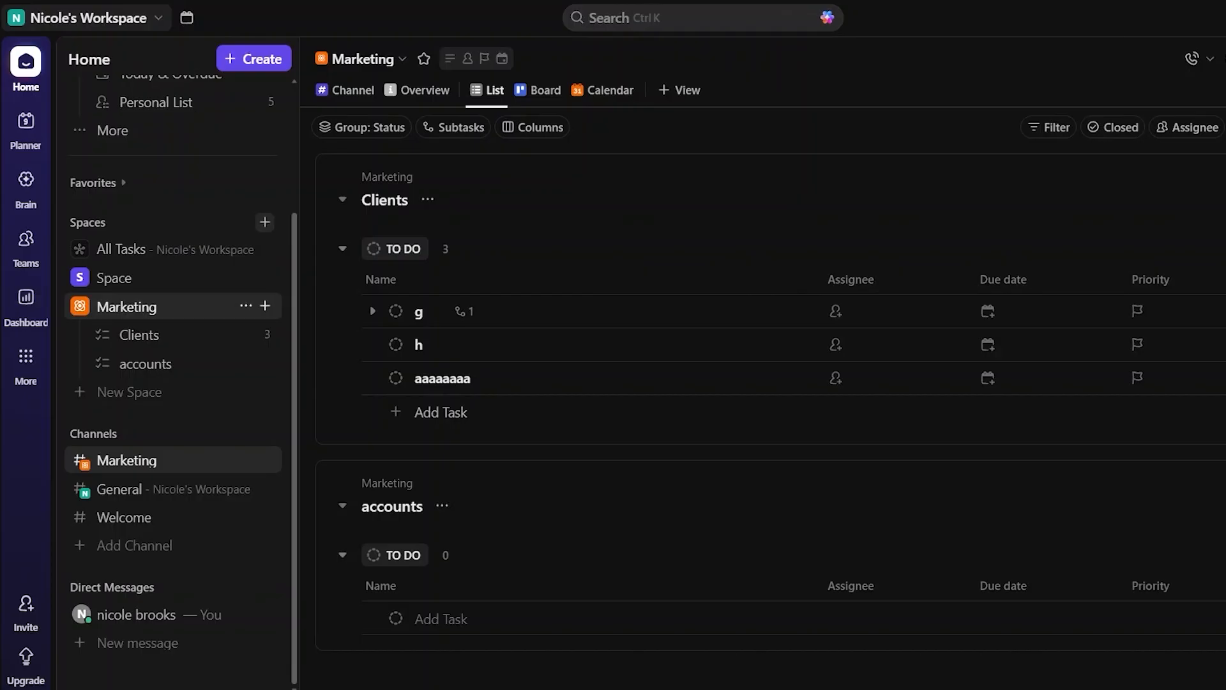
Look at the ClickUp Brain suggestions and features offered for the Marketing space, and close the assistant
left_click(1139, 60)
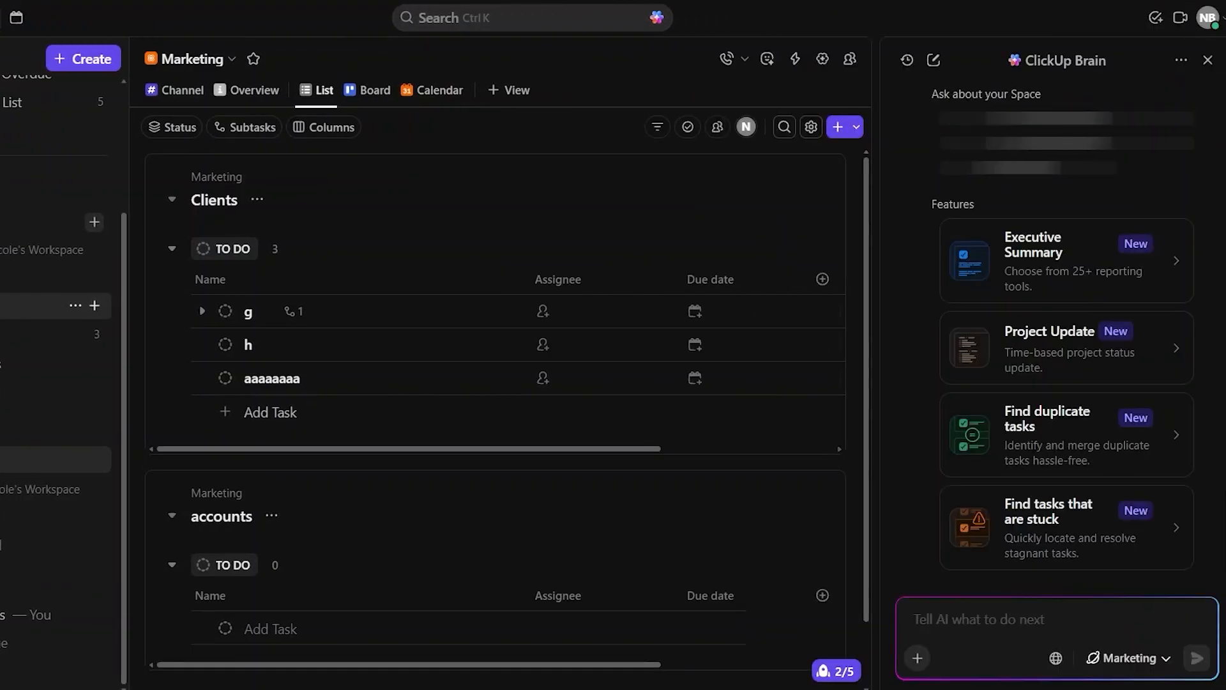
left_click(1209, 61)
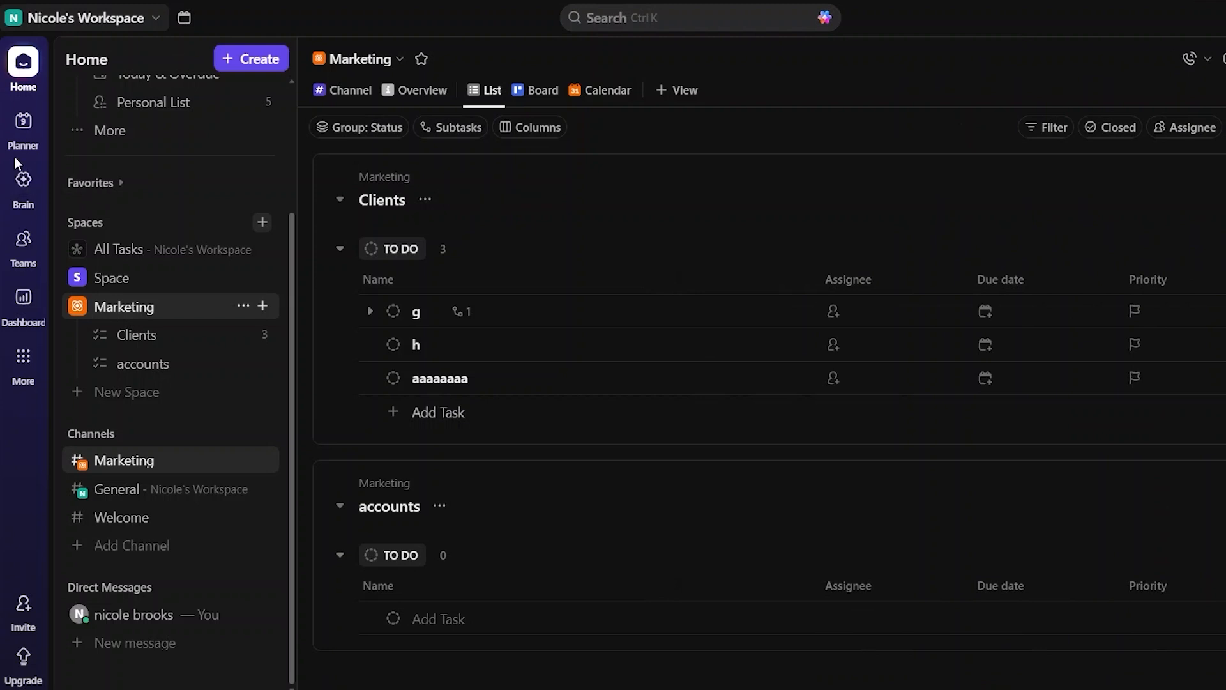
mouse_move(22, 199)
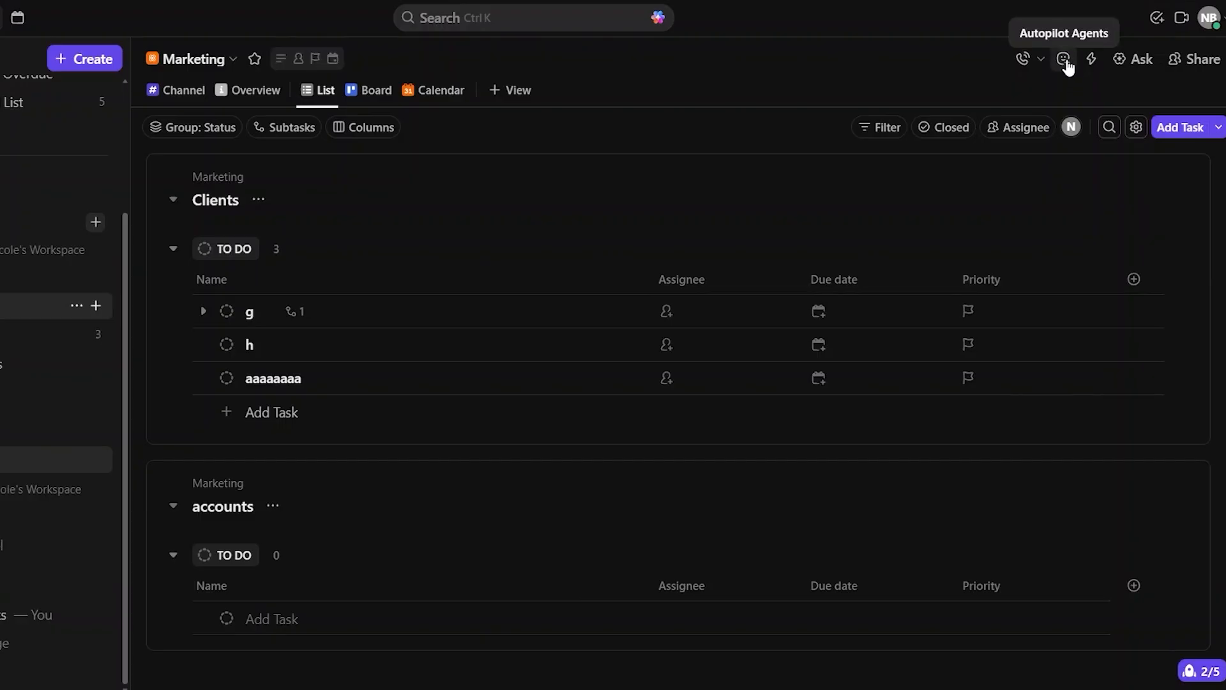
Examine Marketing's Autopilot Agents and the new agent form's trigger, action and knowledge settings, close the form without saving and return to the agents overview
left_click(1065, 63)
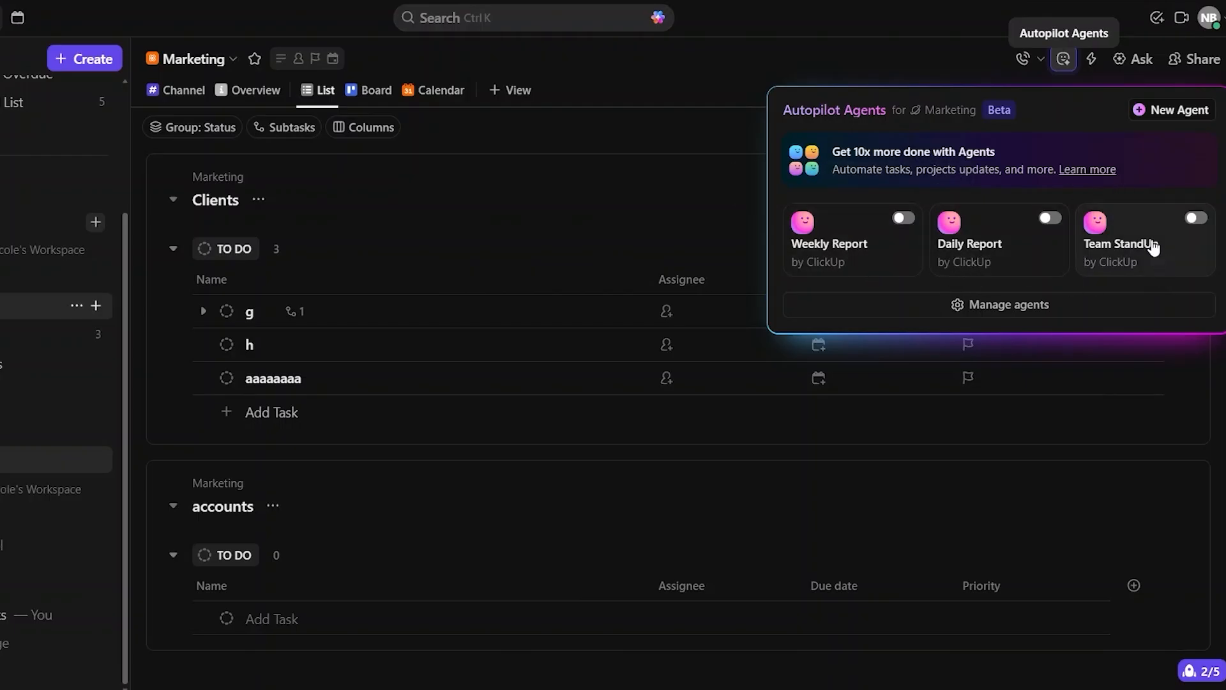
mouse_move(800, 255)
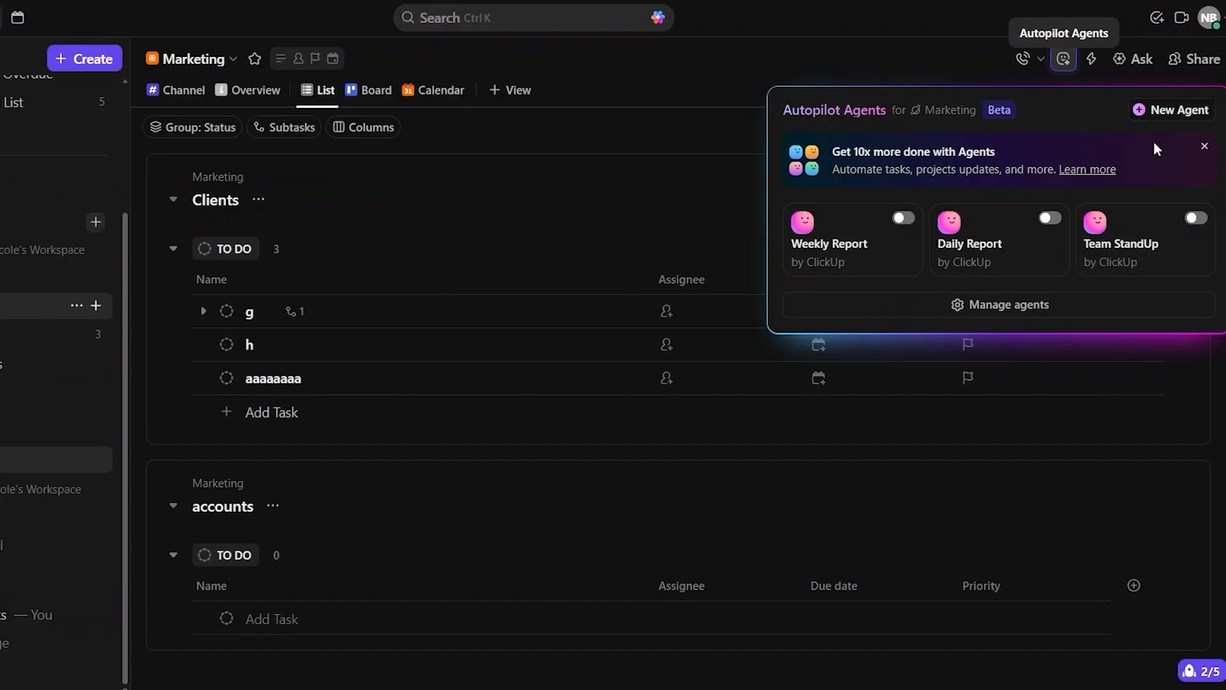
left_click(1173, 111)
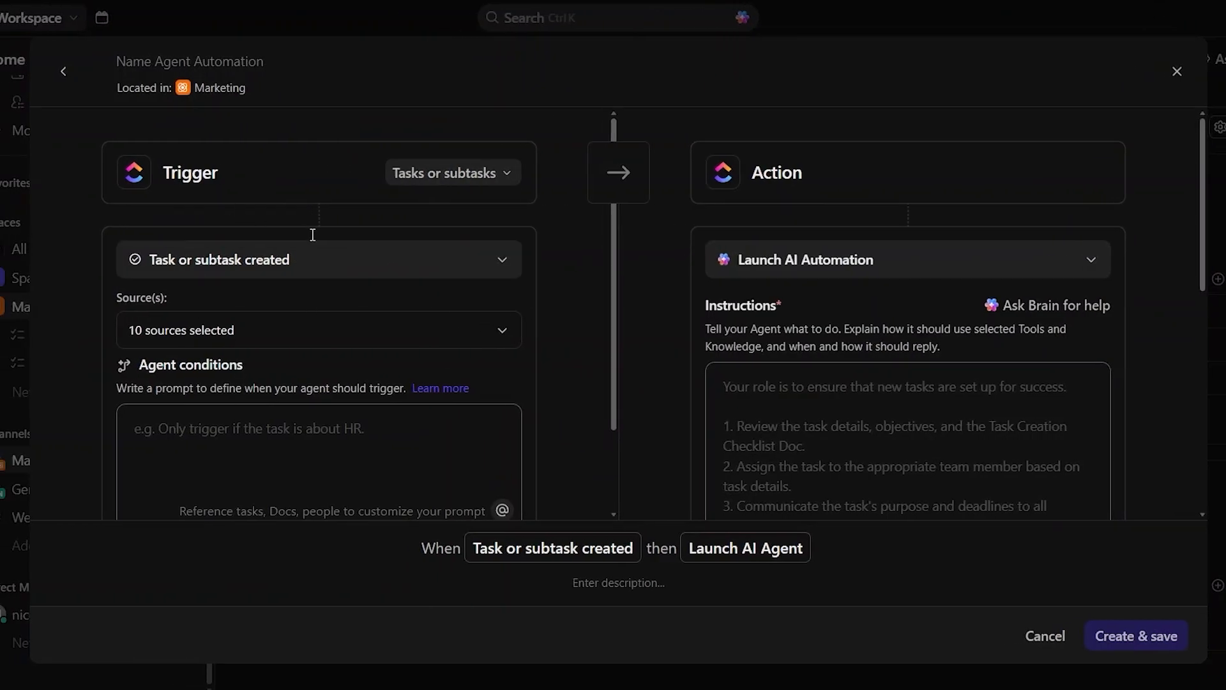
scroll(331, 353, "down", 2)
scroll(333, 349, "up", 2)
scroll(831, 355, "down", 5)
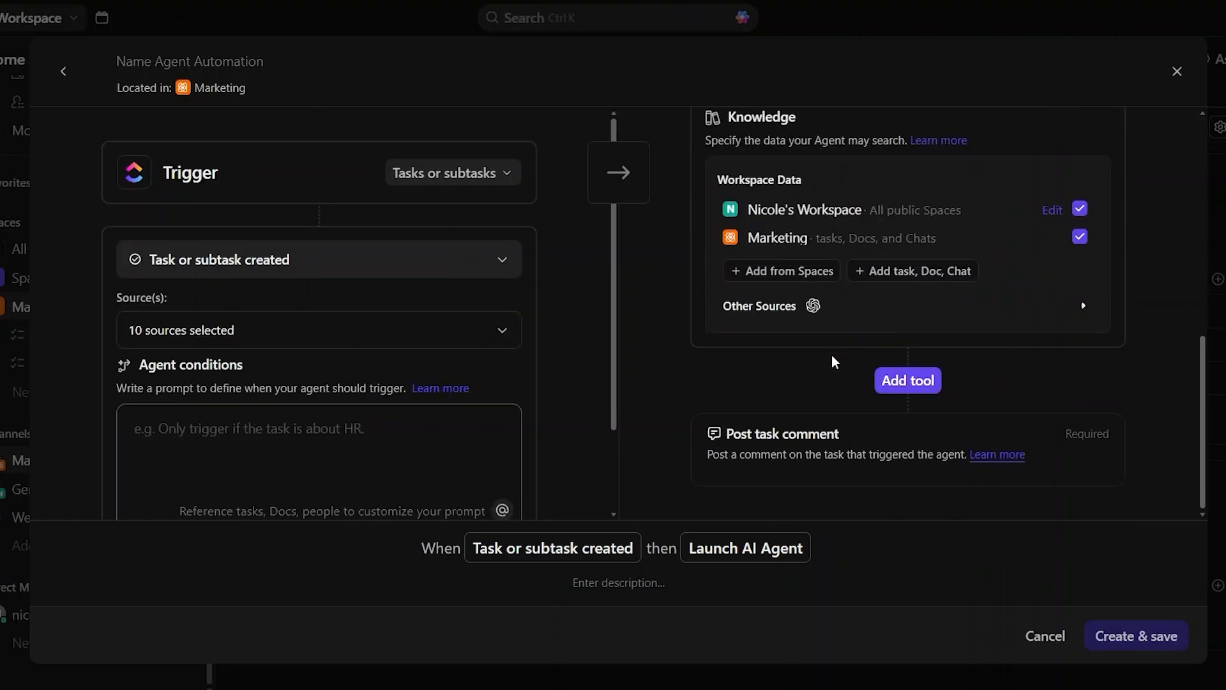
scroll(831, 355, "up", 5)
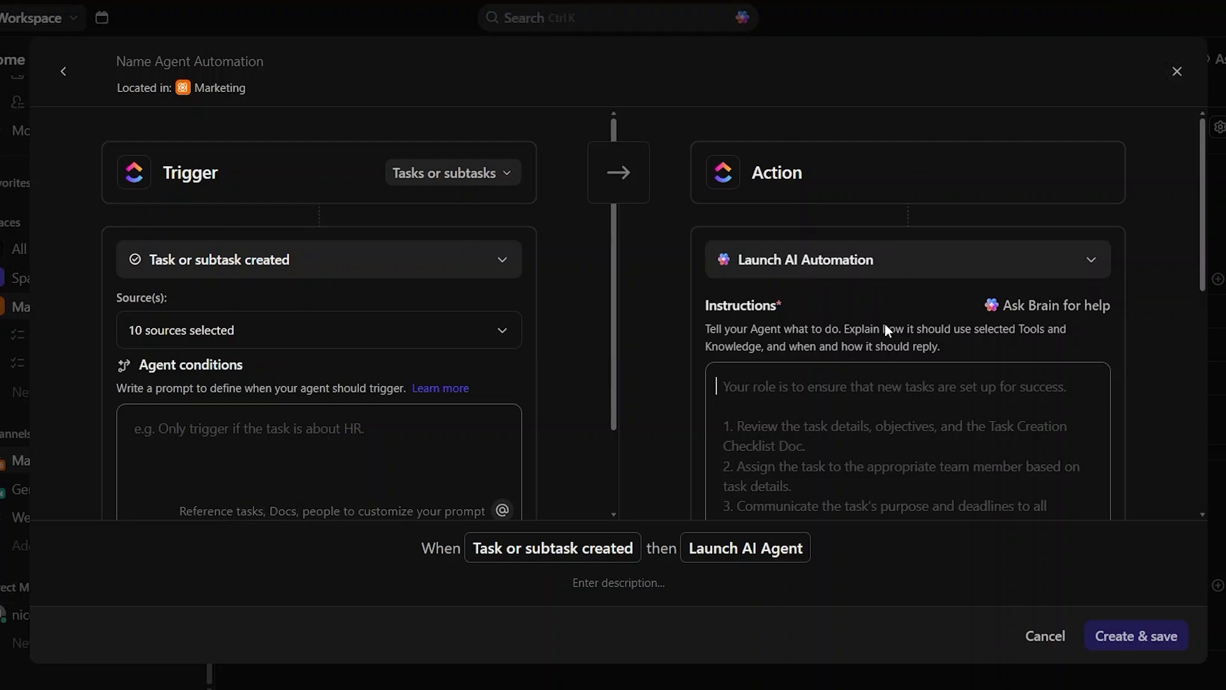
left_click(1177, 71)
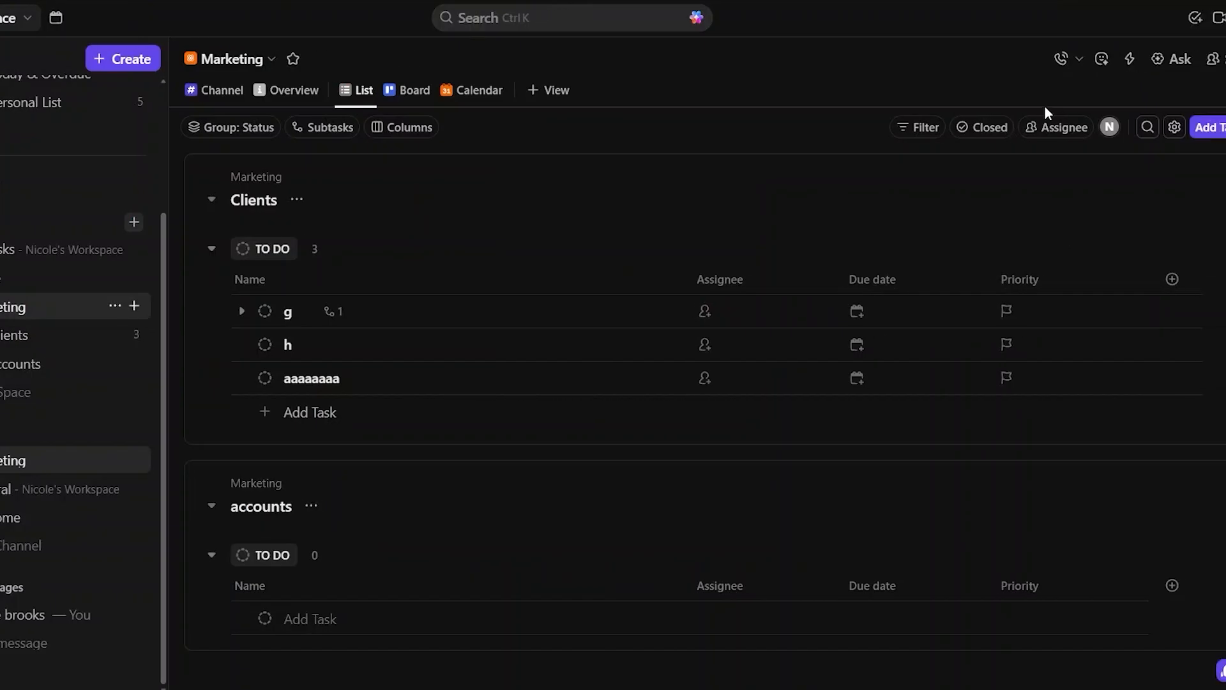
left_click(1061, 59)
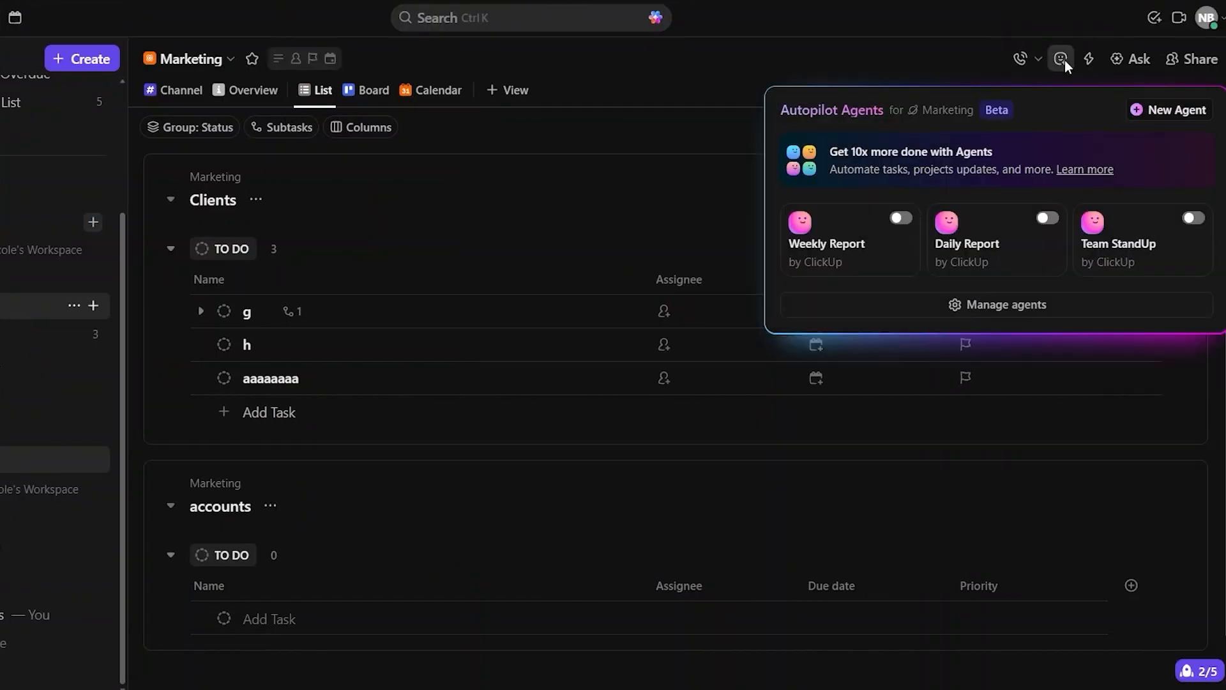